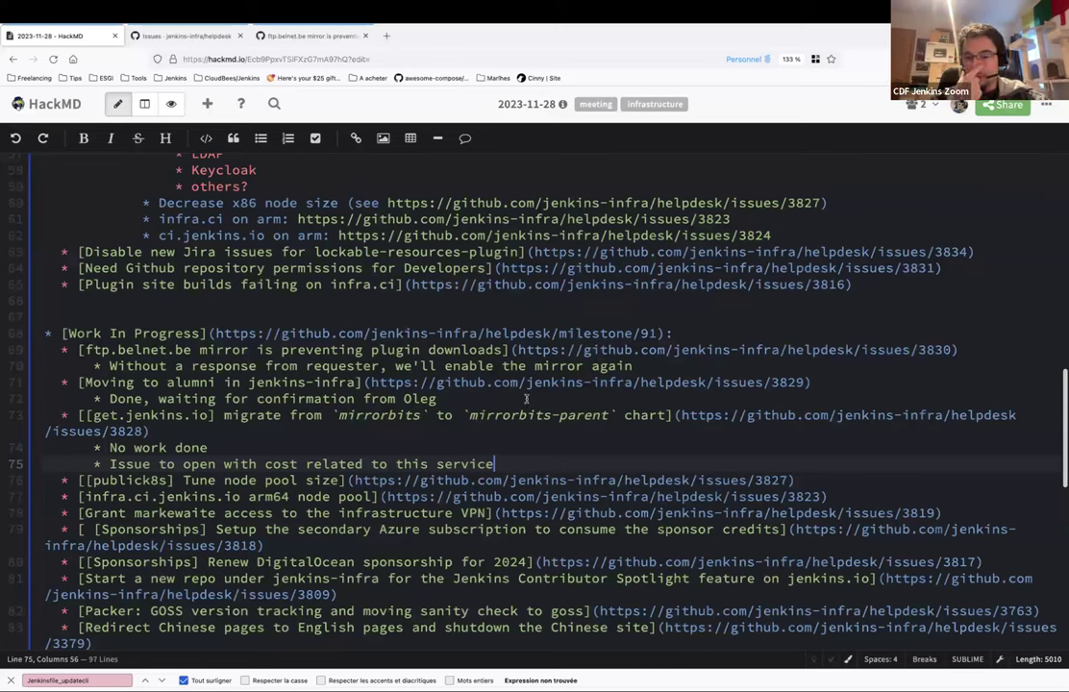
- Append "(storage is too much due to Azure file storage request costs)" to the "Issue to open with cost related to this service" note
text((storage is to)
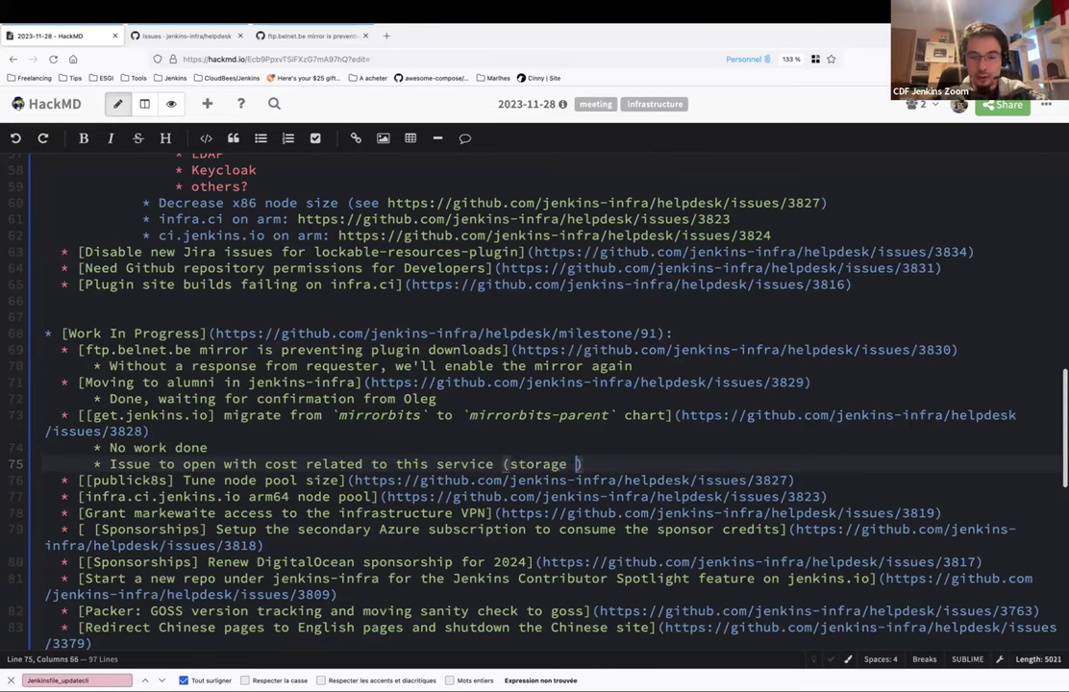
text(o much due )
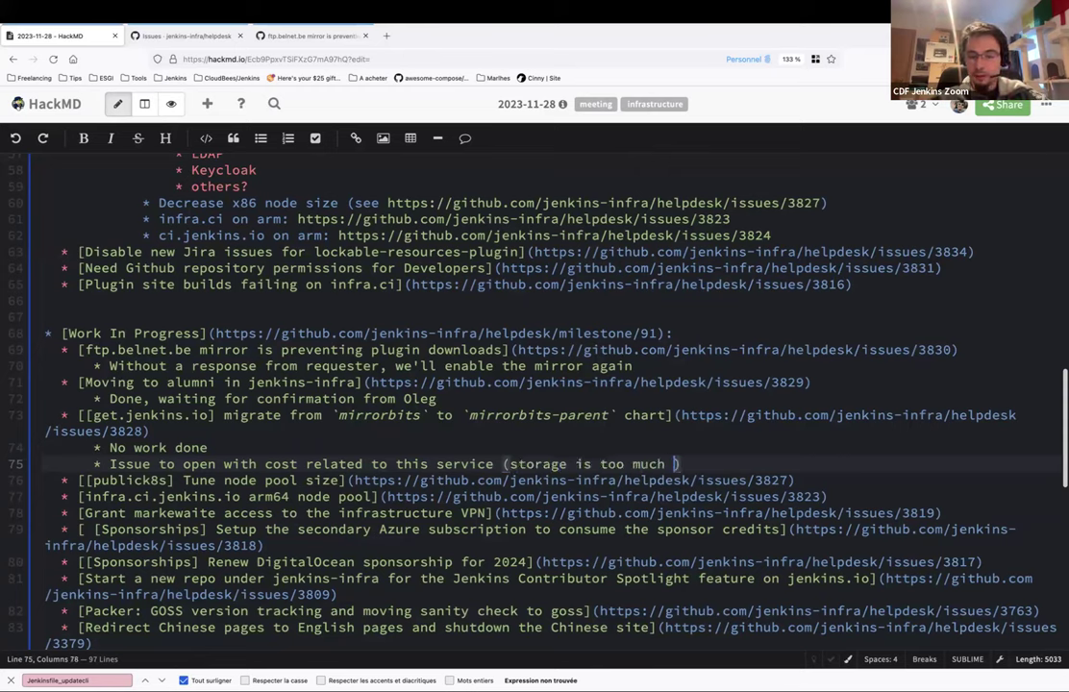
text(to Azure fi)
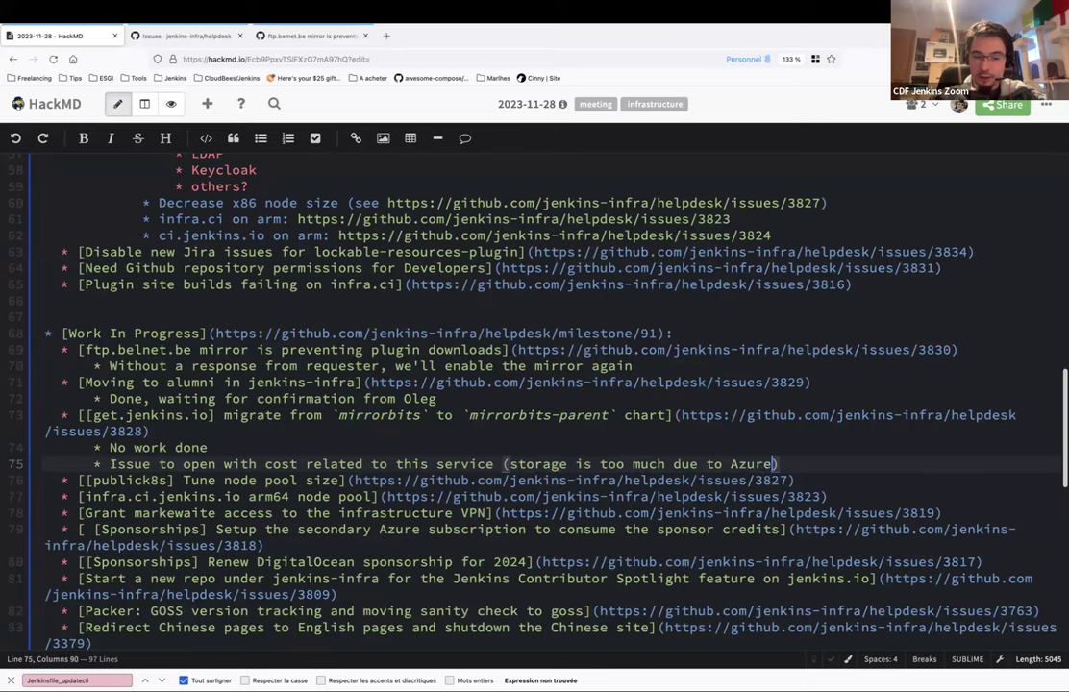
text(le storage reques)
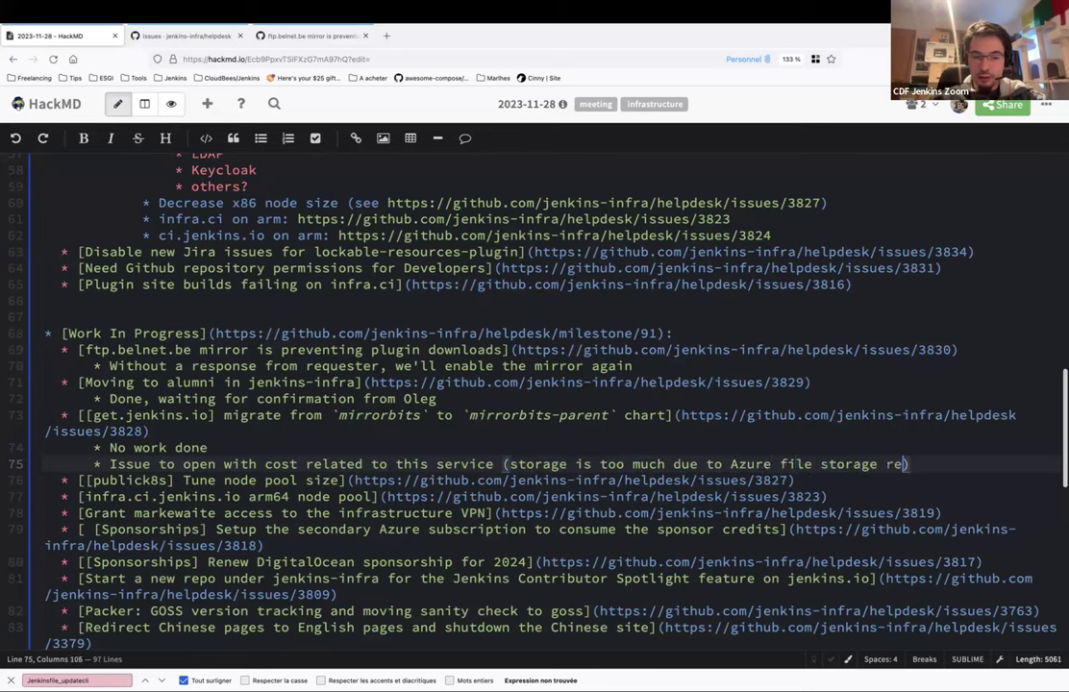
text(t costs)
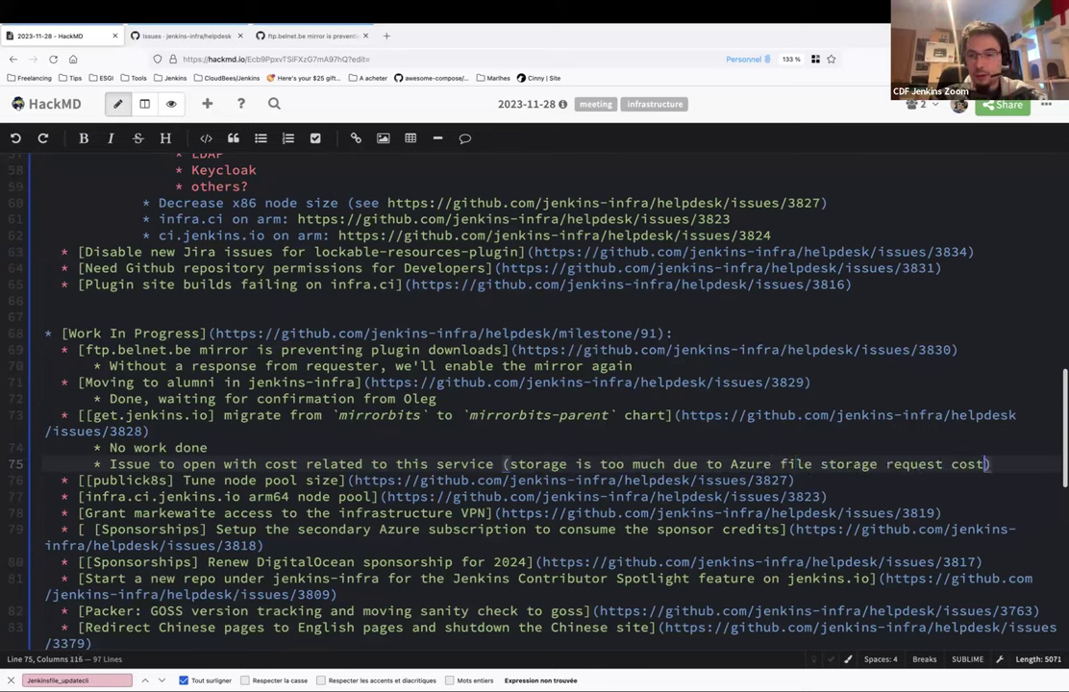
text())
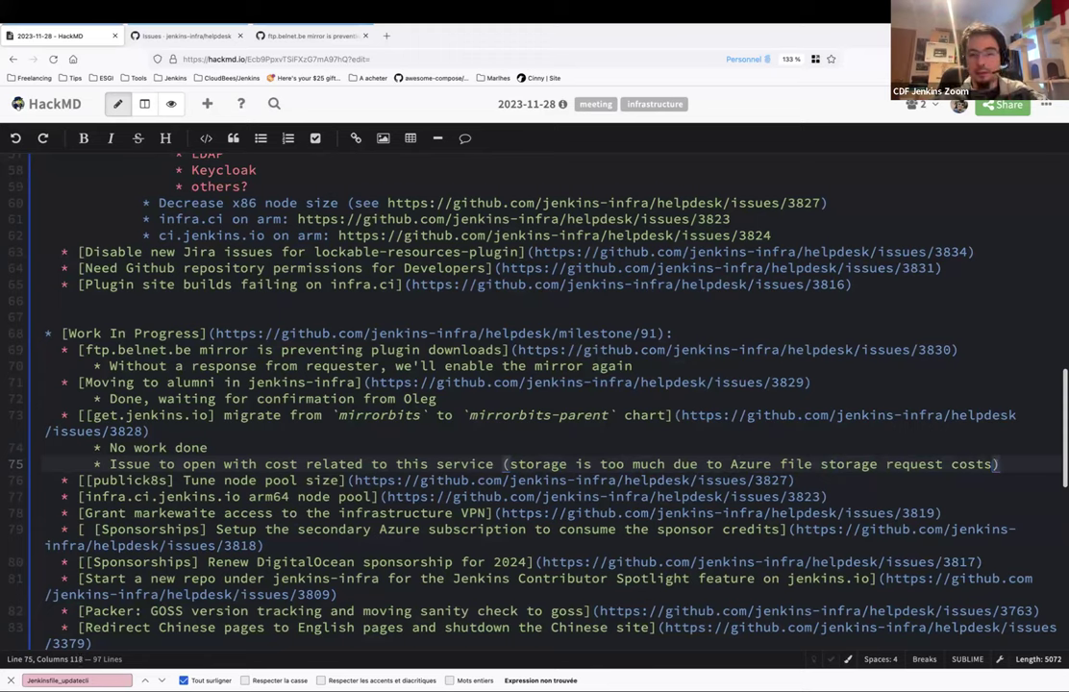
drag(48, 416, 237, 447)
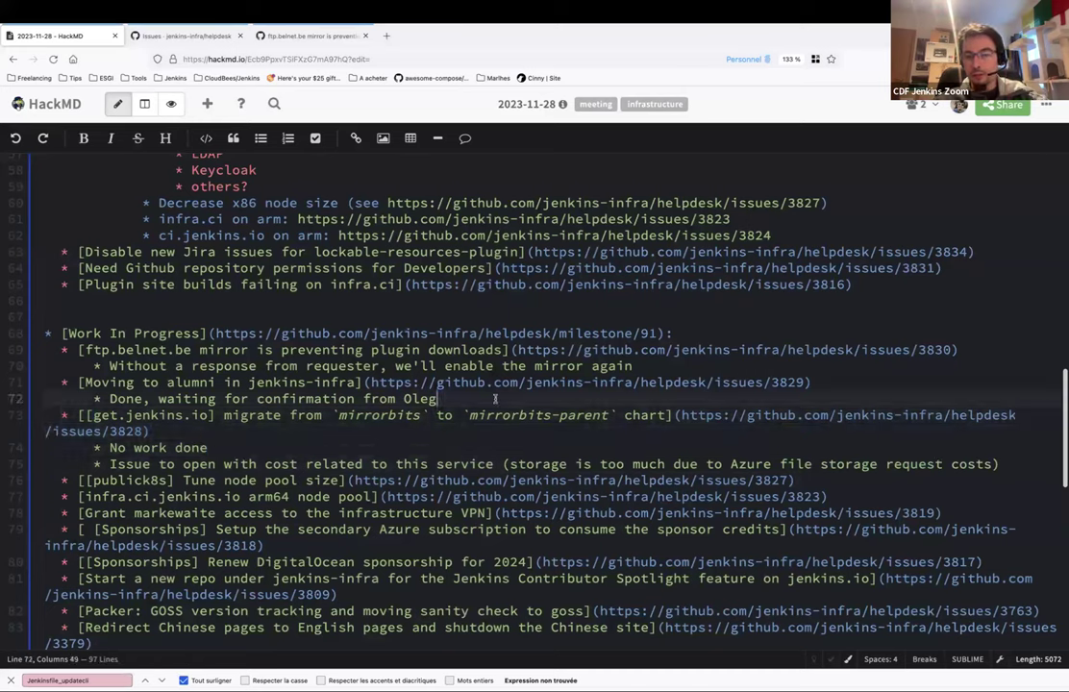
drag(470, 415, 610, 416)
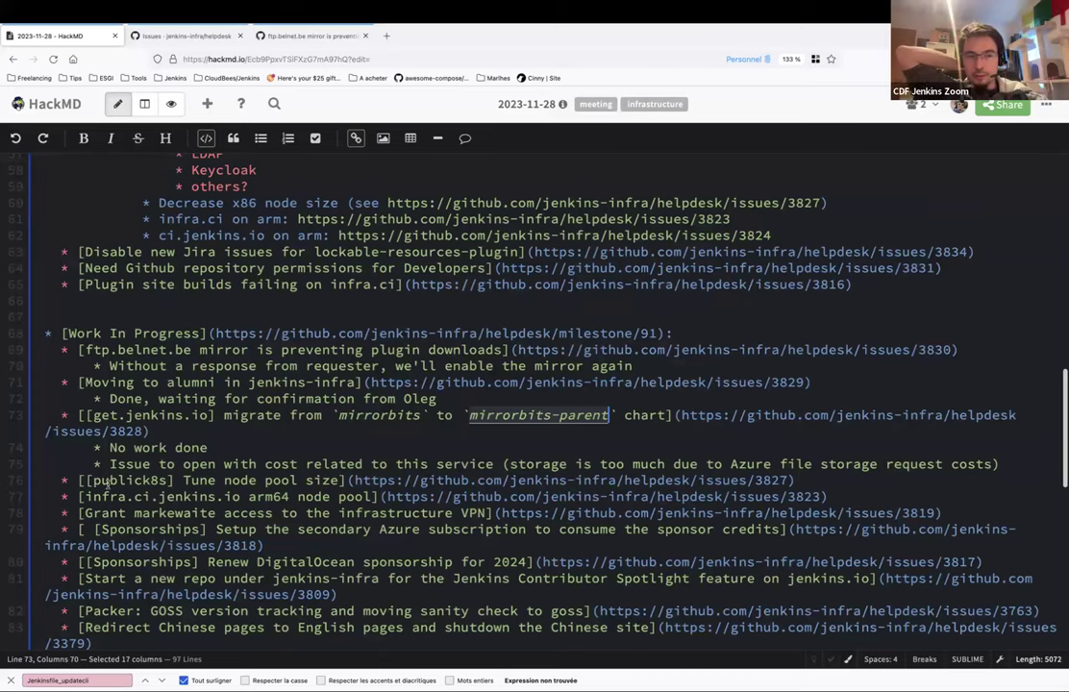
drag(46, 415, 1020, 462)
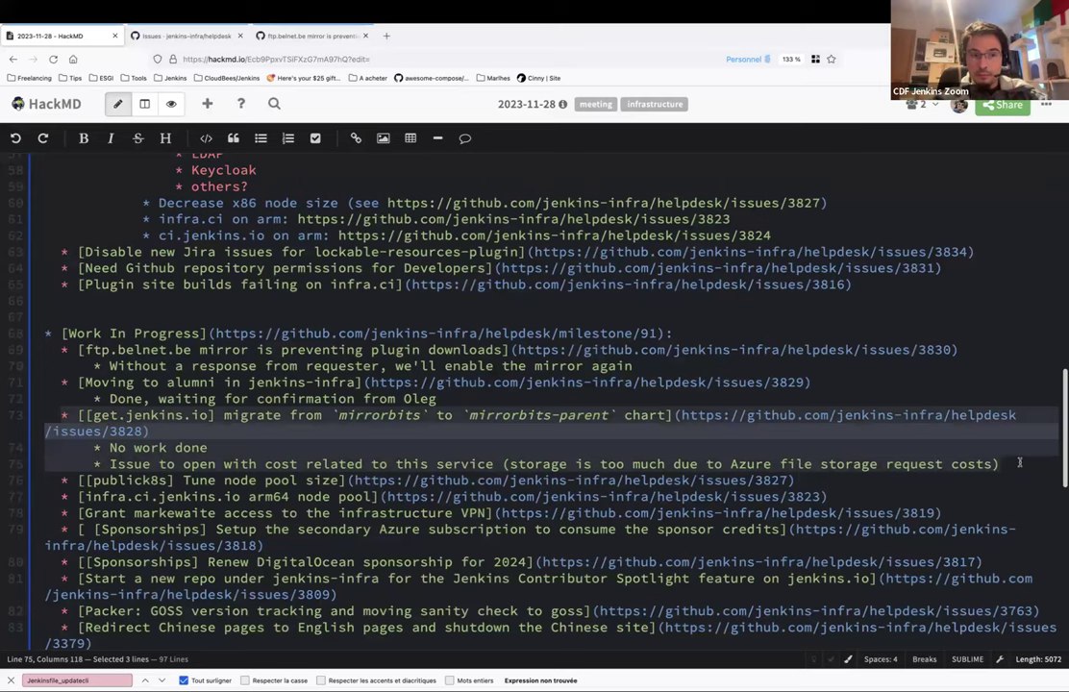
click(326, 415)
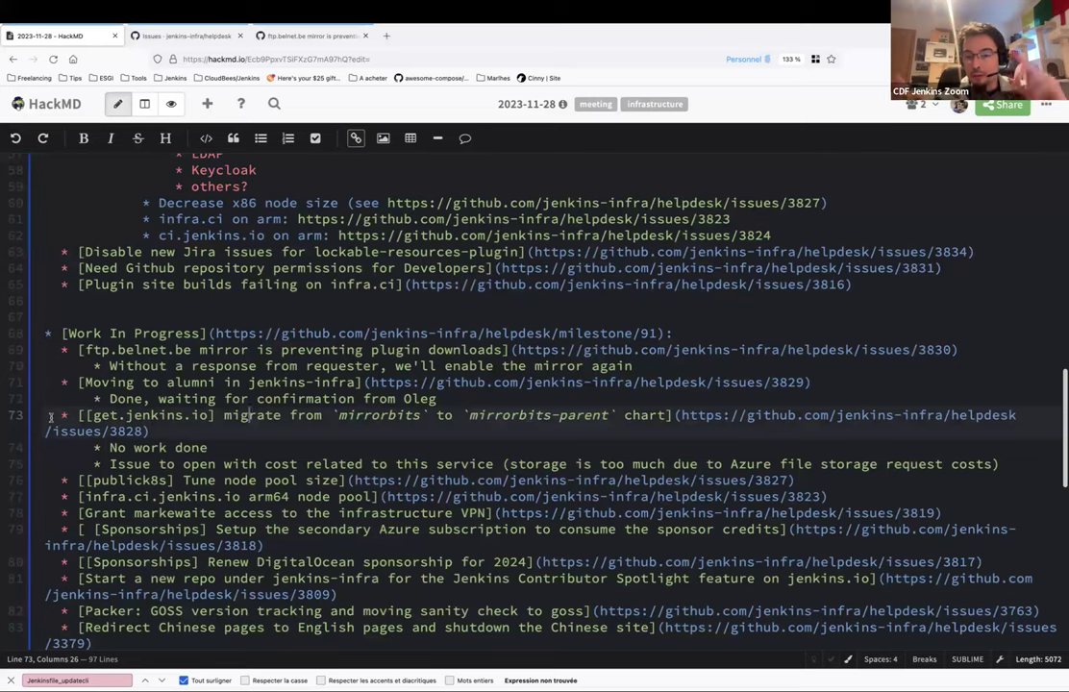
click(219, 465)
key(End)
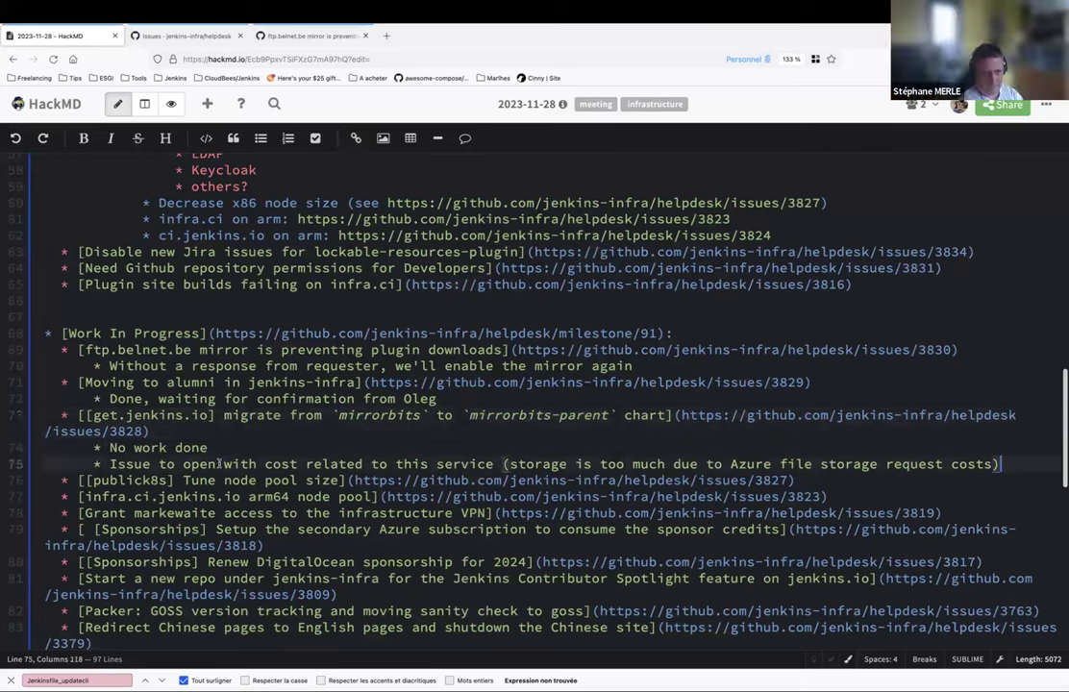
- Copy the issue link of the "Tune node pool size" item and open it in the browser tab showing the ftp.belnet.be issue
drag(353, 480, 795, 480)
key(ctrl+c)
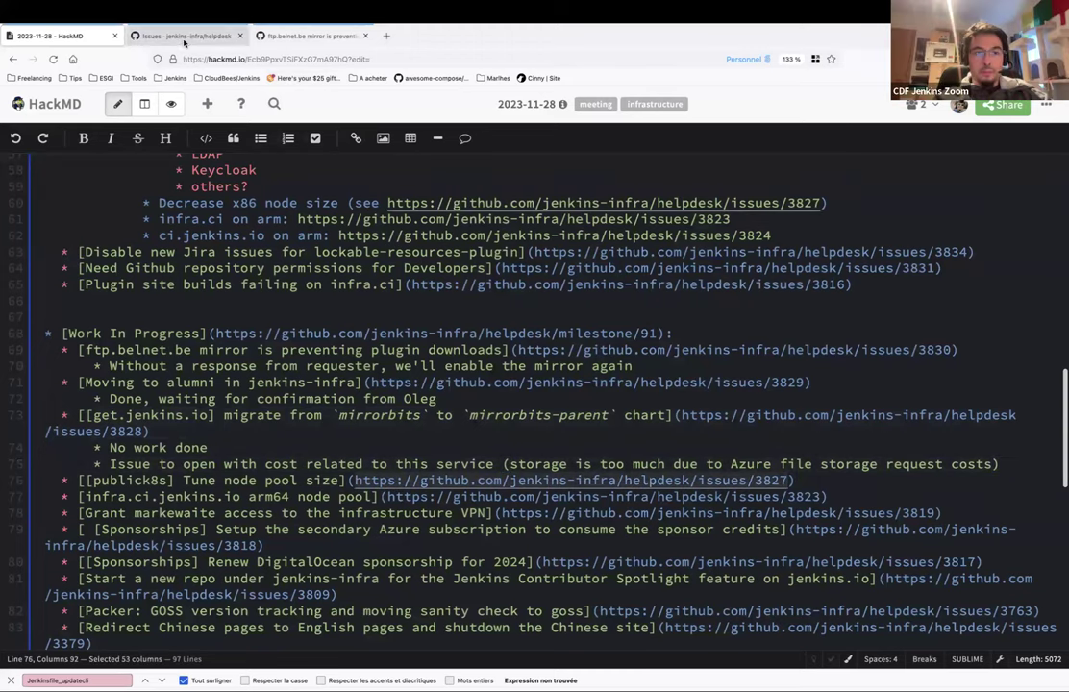
click(183, 38)
click(313, 36)
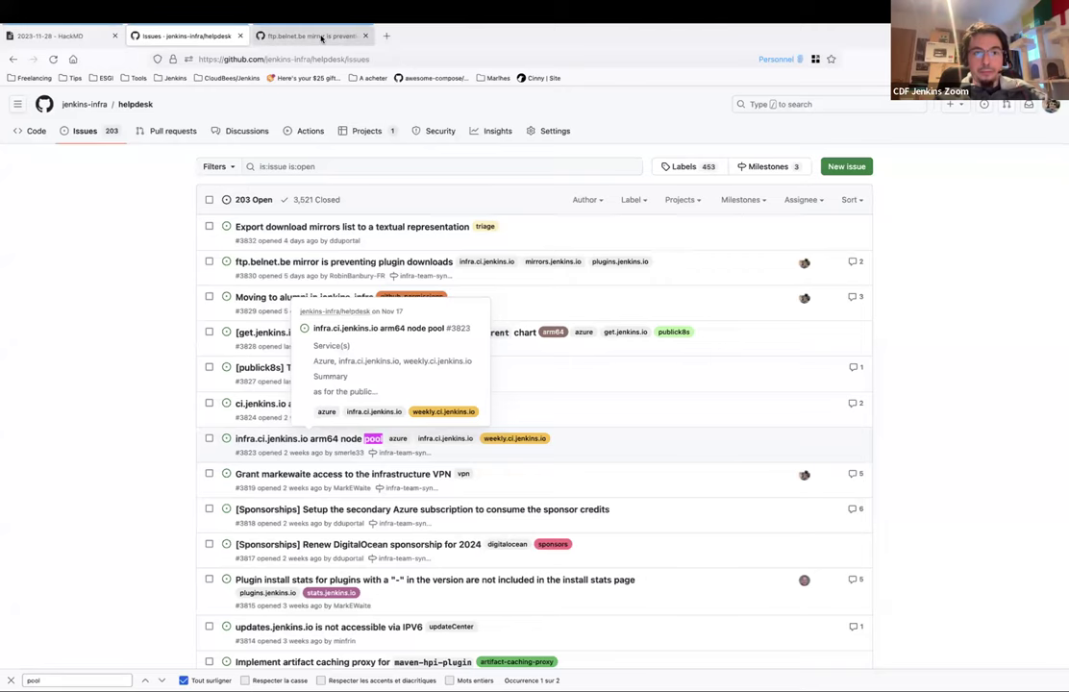
click(310, 58)
key(ctrl+v)
key(Return)
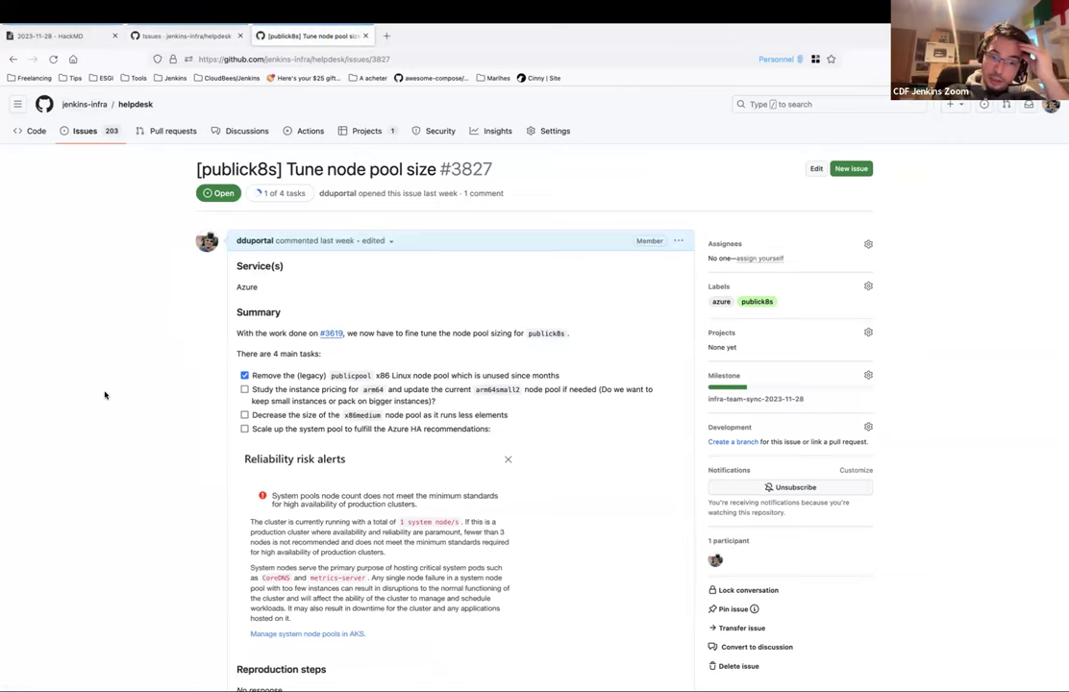
- Review the four main tasks in the issue's summary, including the arm64 pricing and x86medium items, and the activity below
scroll(105, 395, down, 1)
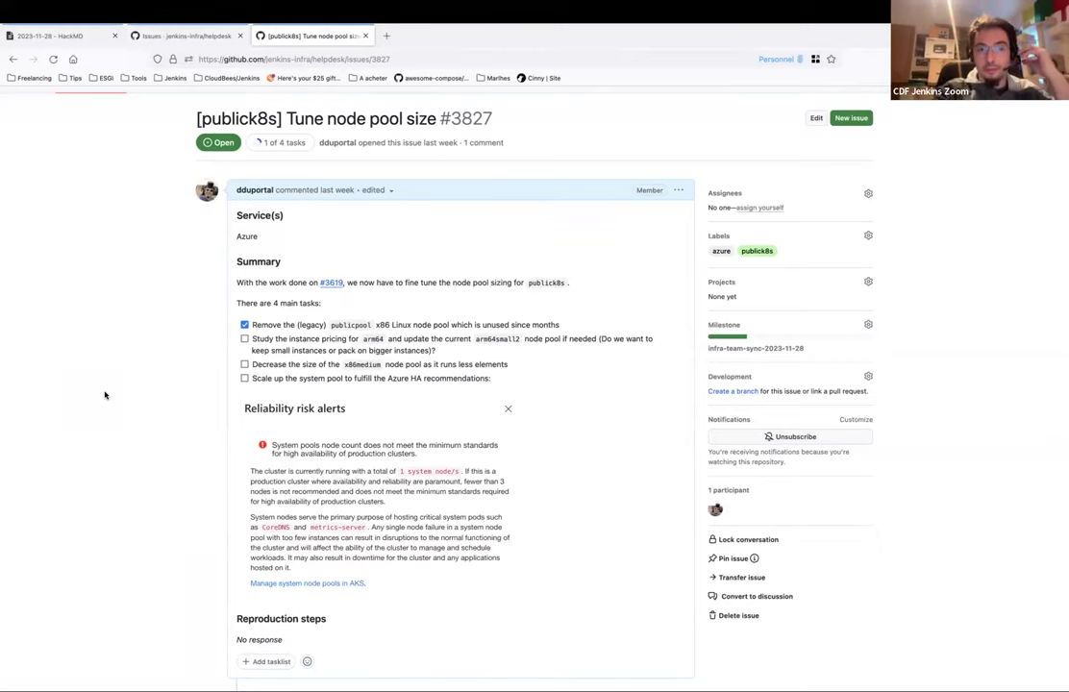
triple_click(449, 324)
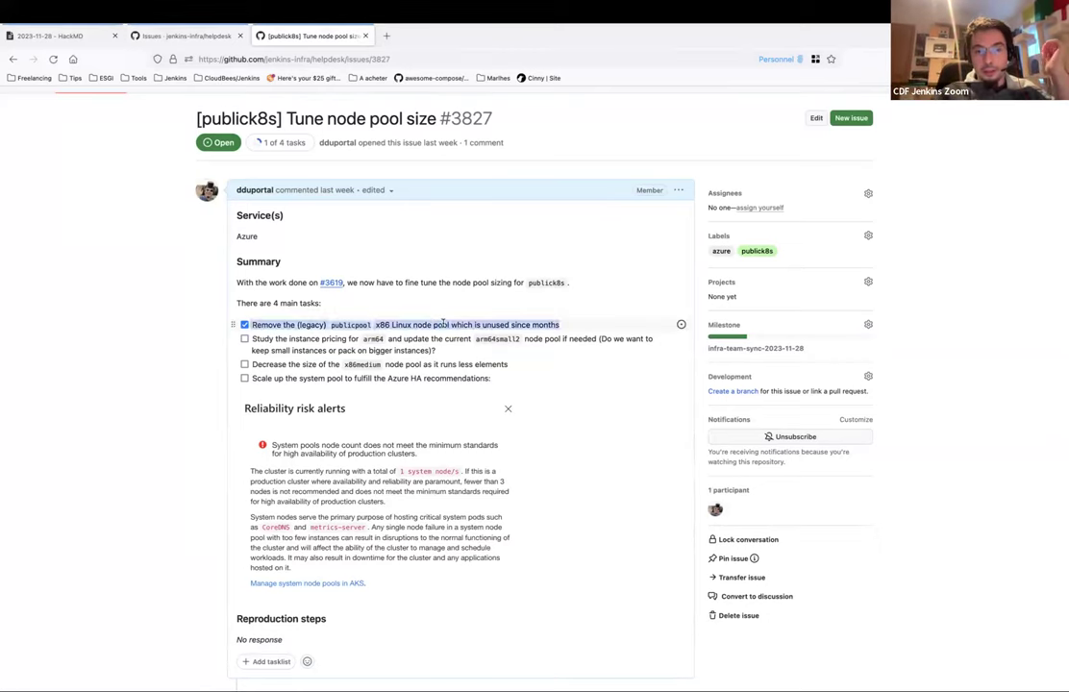
triple_click(442, 351)
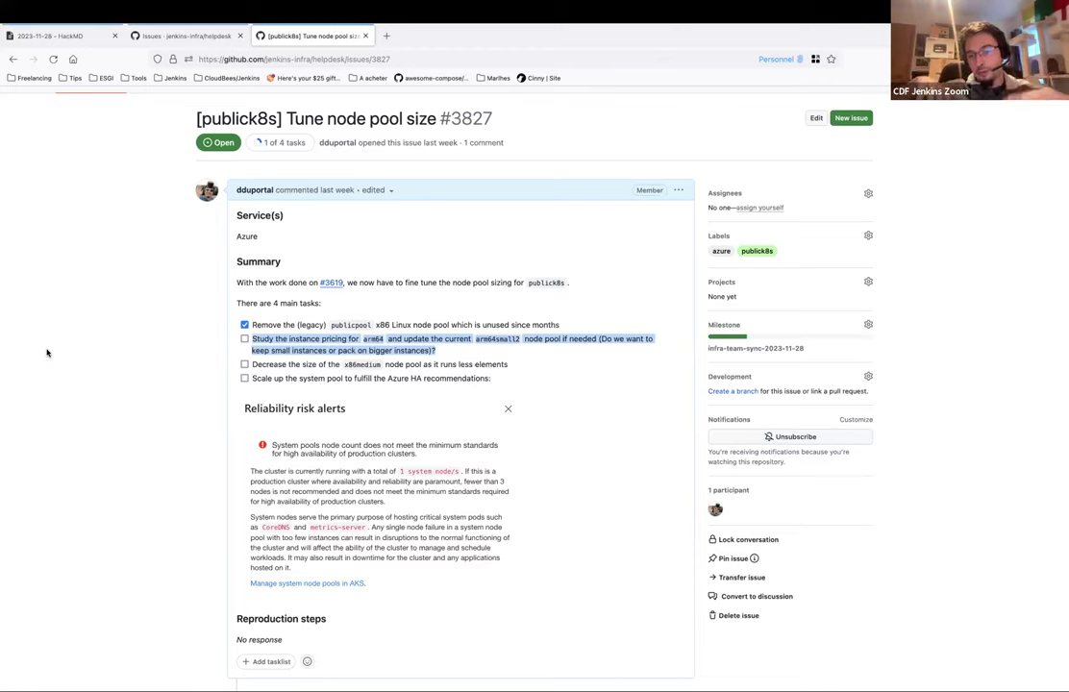
click(63, 354)
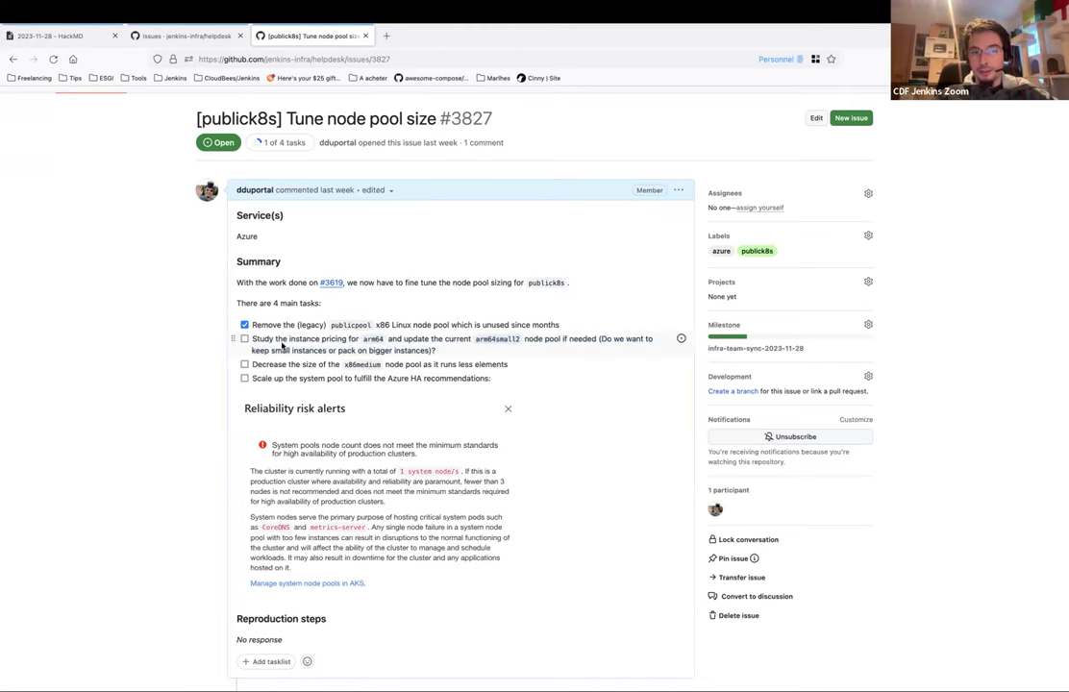
scroll(172, 375, down, 1)
scroll(172, 375, down, 2)
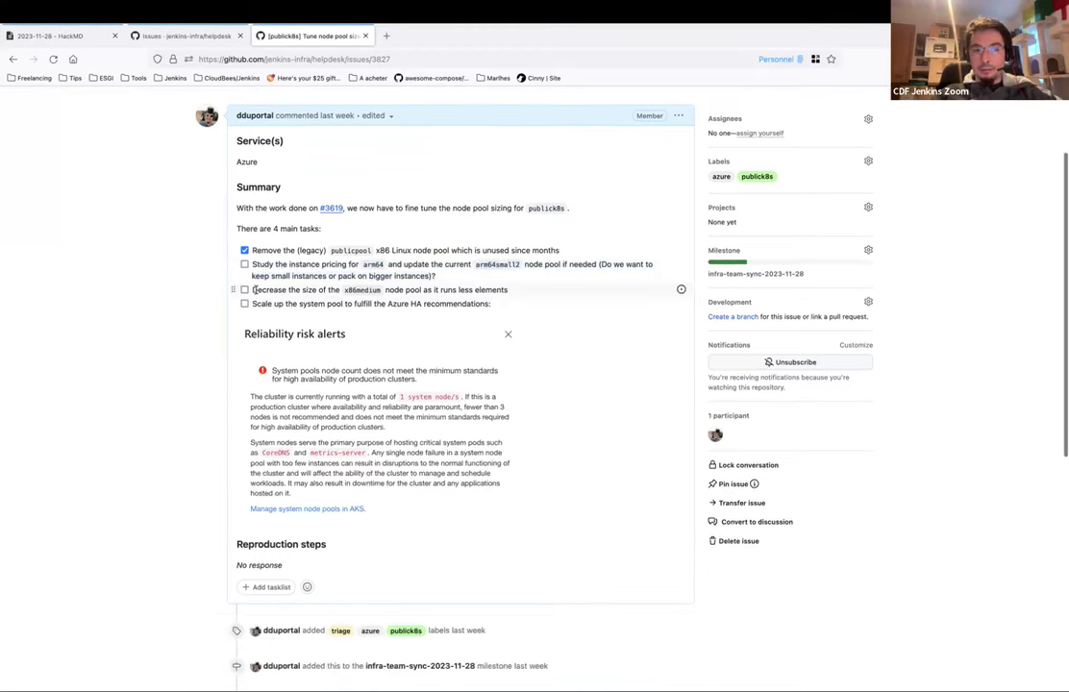
drag(502, 288, 135, 332)
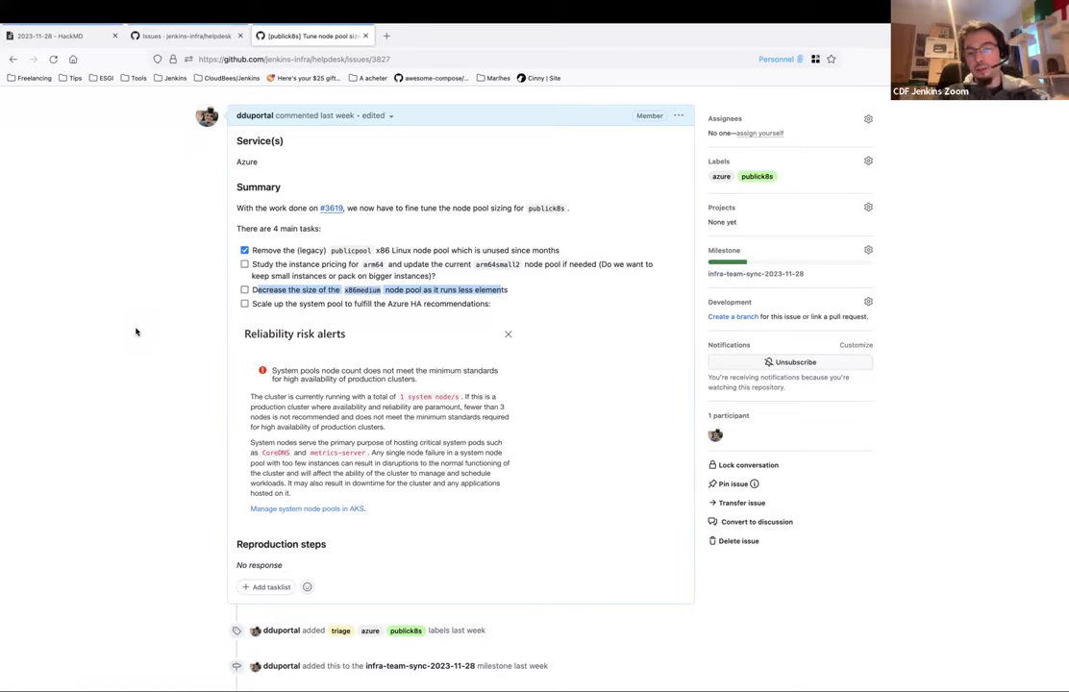
click(251, 265)
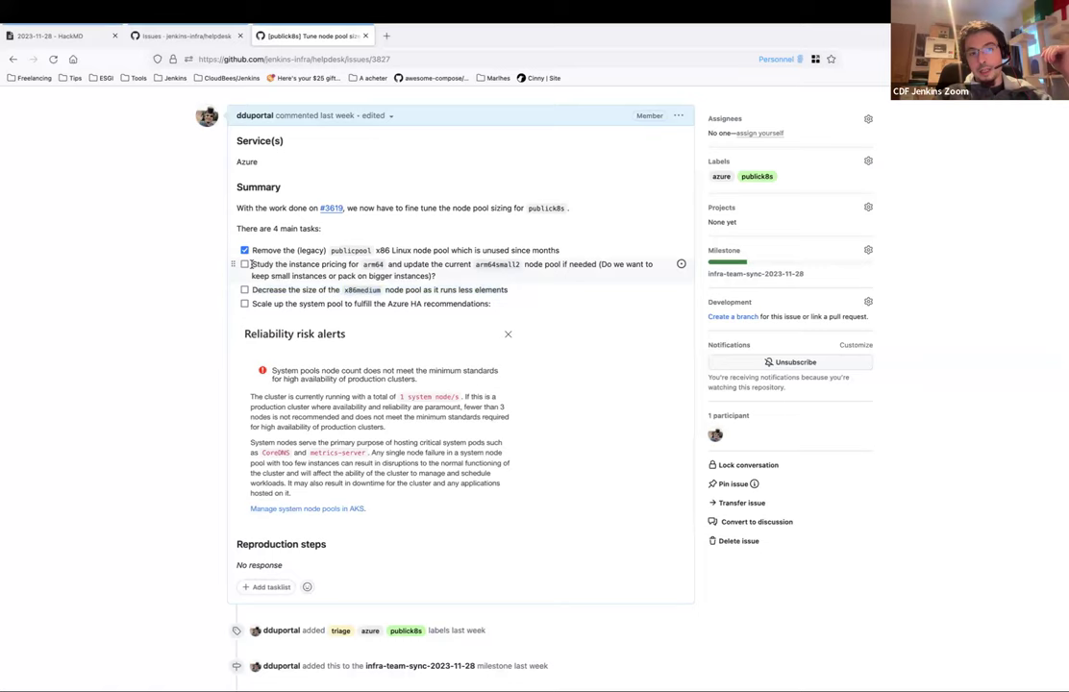
triple_click(251, 265)
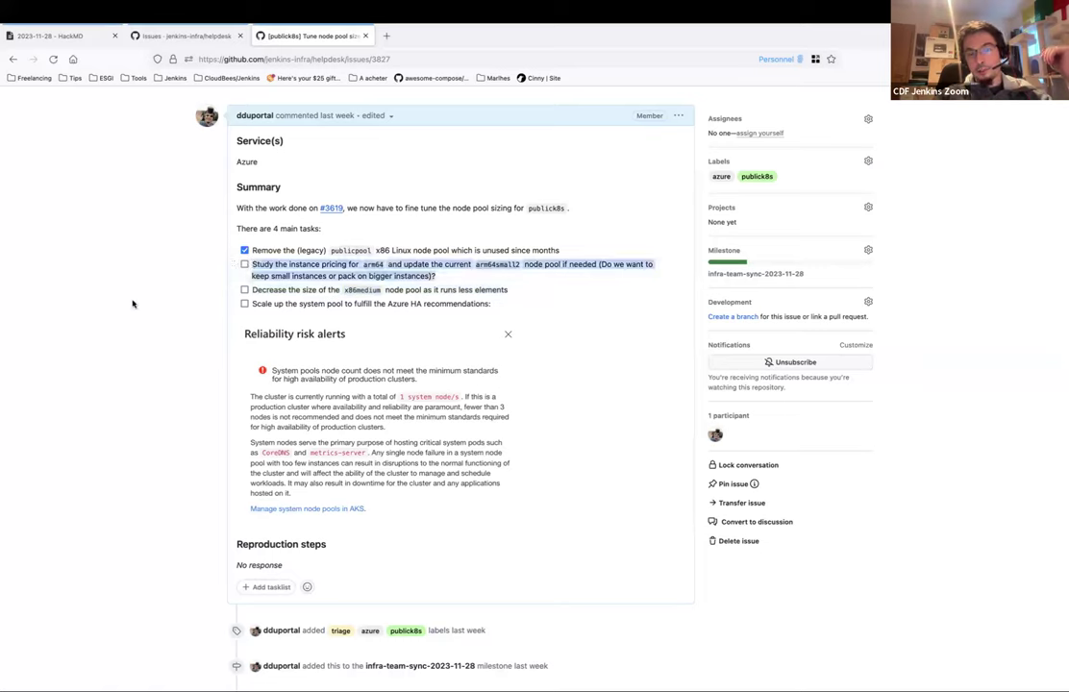
triple_click(293, 289)
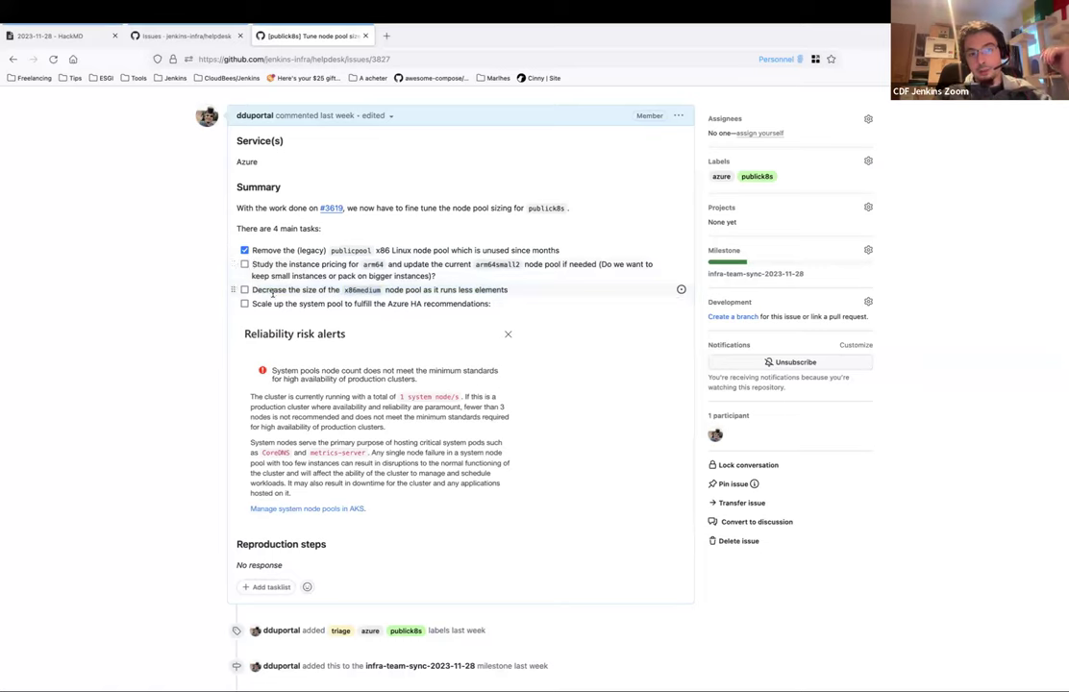
click(96, 316)
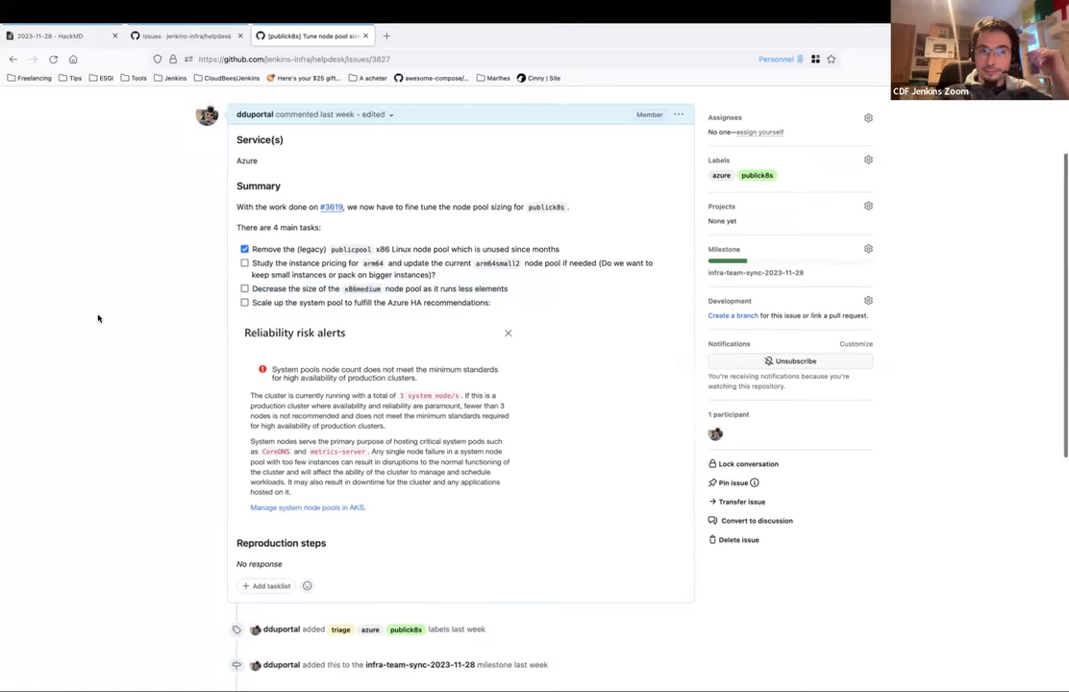
scroll(97, 315, down, 1)
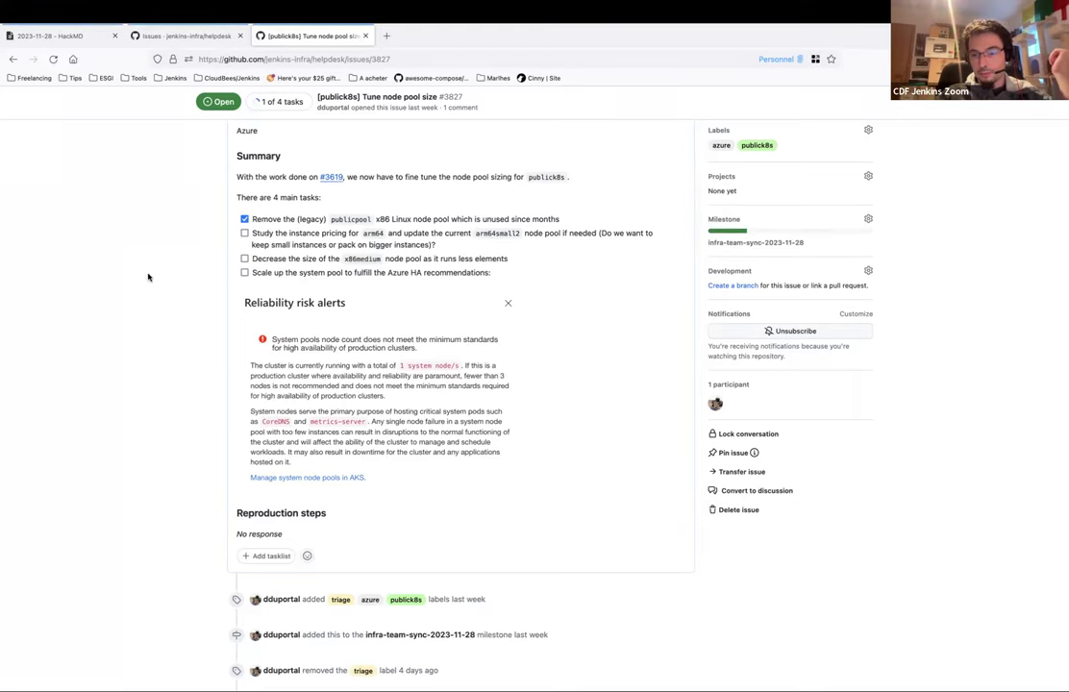
scroll(148, 277, down, 5)
scroll(148, 277, up, 8)
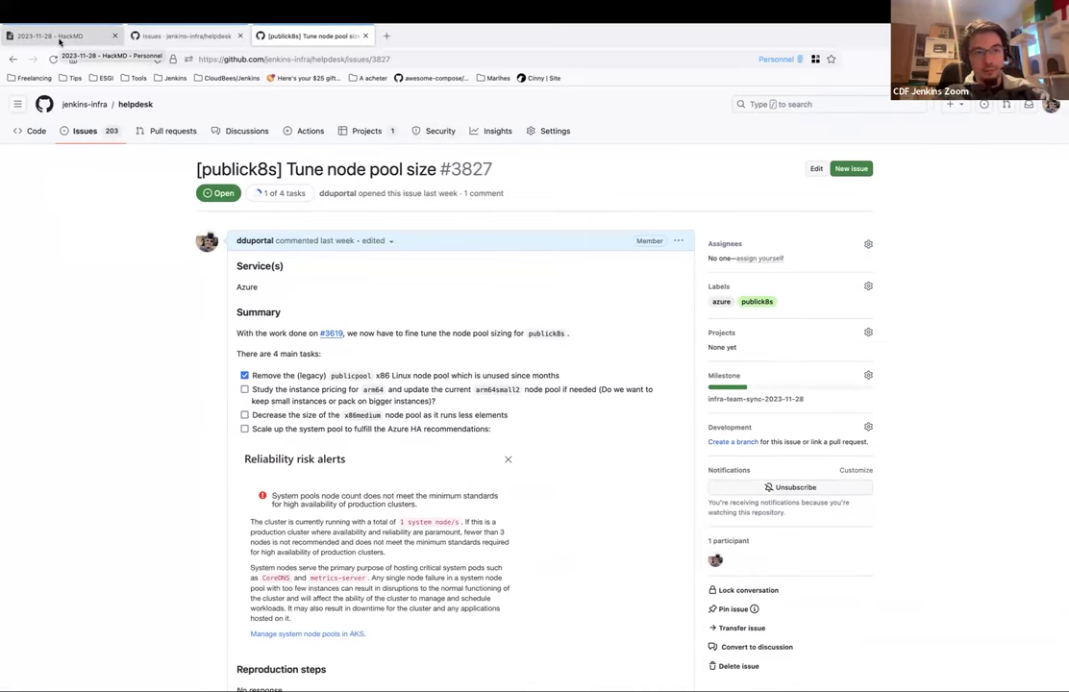
- In HackMD, under "Tune node pool size", add the sub-bullet "4 tasks, 1 done, 1 to be reported andf 2 todo for the next milestone"
click(59, 38)
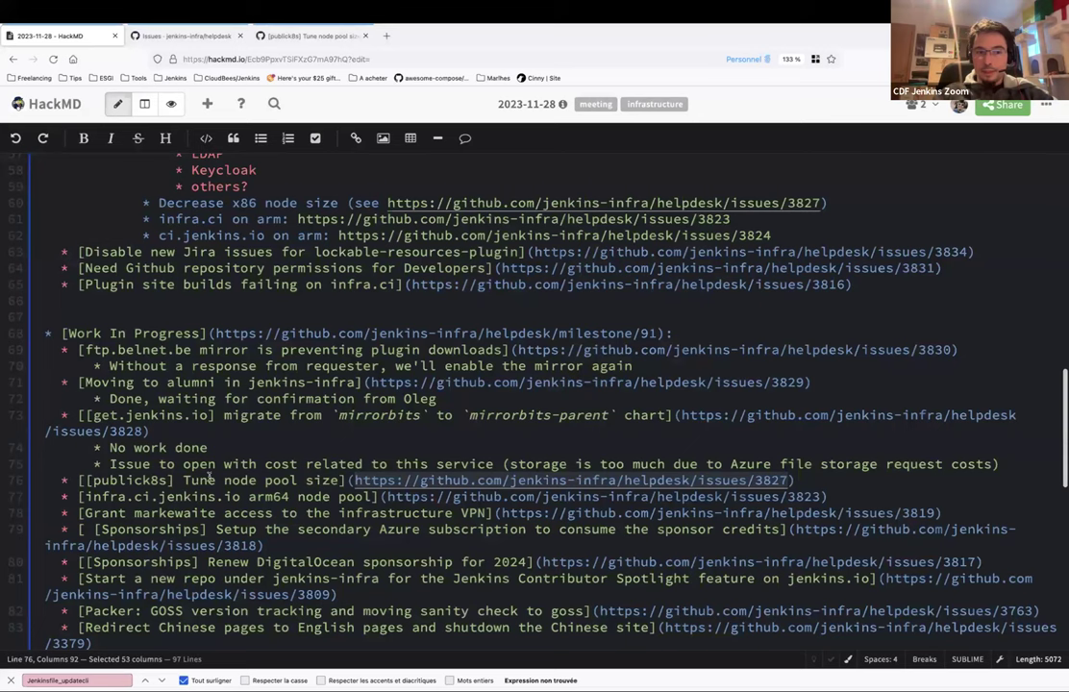
scroll(209, 475, down, 1)
key(End)
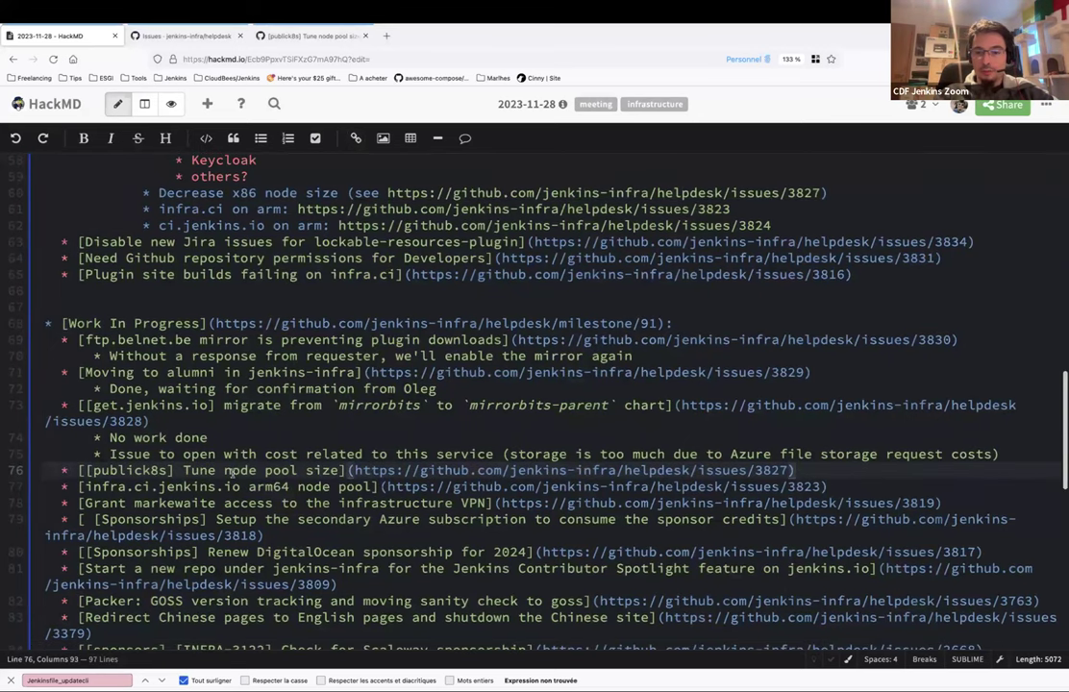
key(Return)
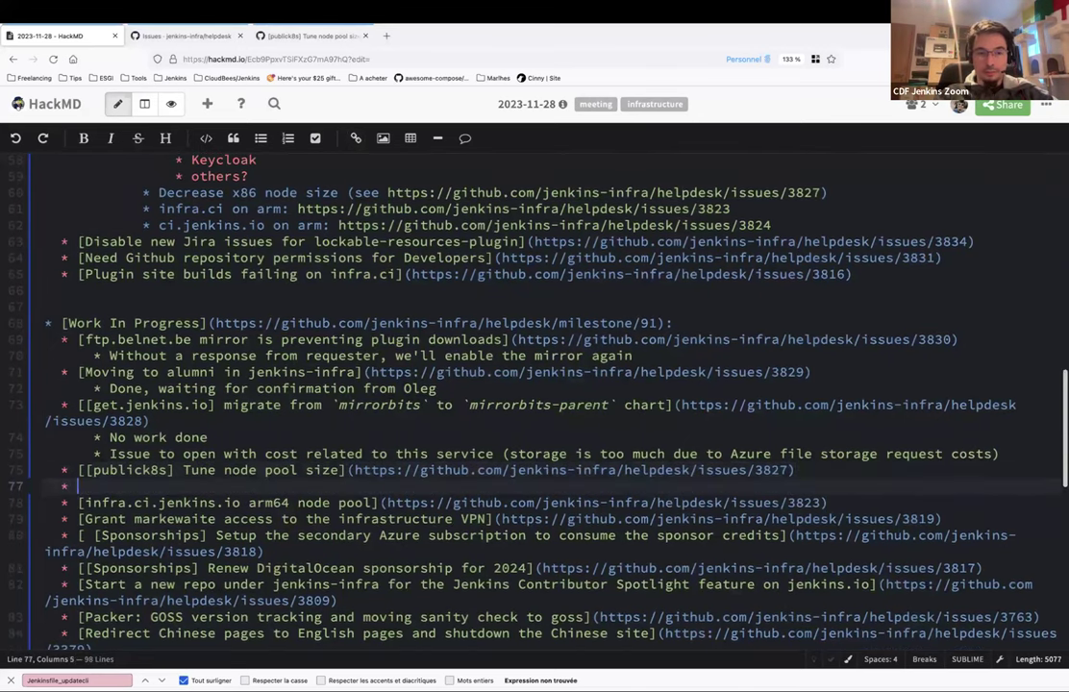
key(Tab)
text(4 tasks, )
text(1 done, 1 to)
text( be reported)
text( andf 2)
text(o )
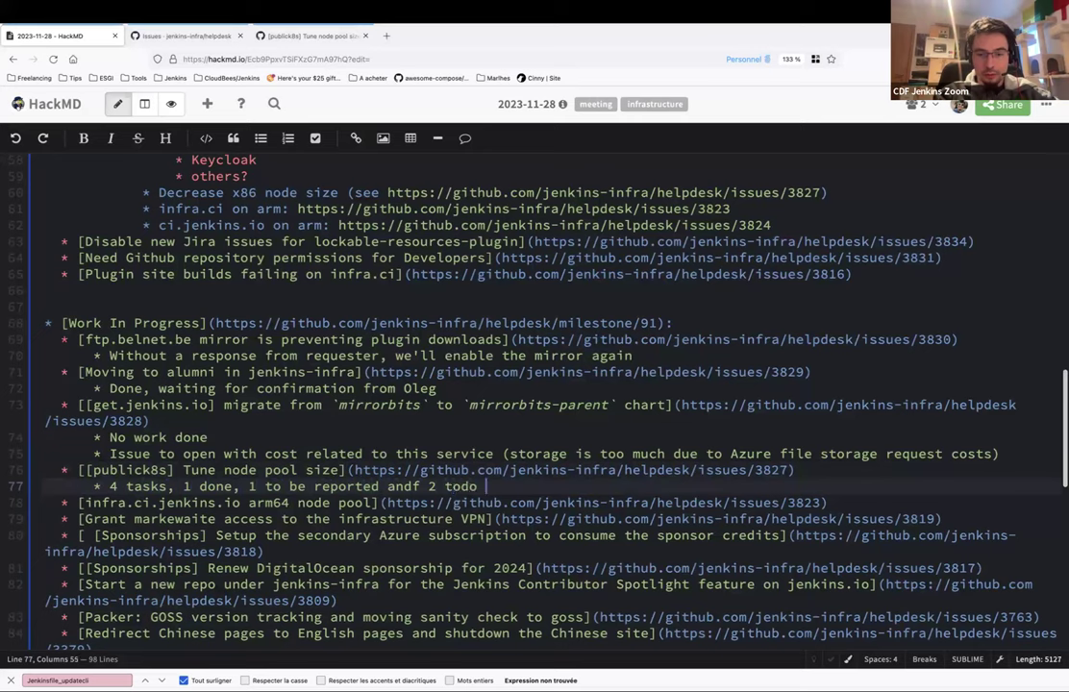
text(for the next milestone)
- Open the issue linked from the "infra.ci.jenkins.io arm64 node pool" item in the GitHub issue tab and look through its description and activity
key(Down)
key(End)
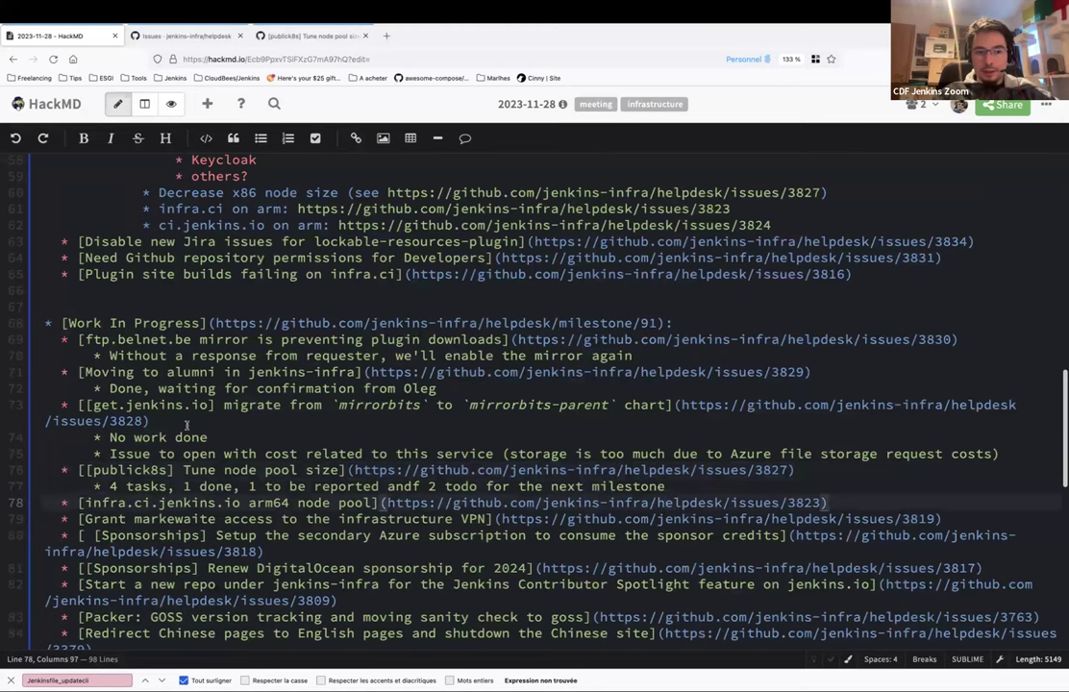
scroll(535, 384, down, 2)
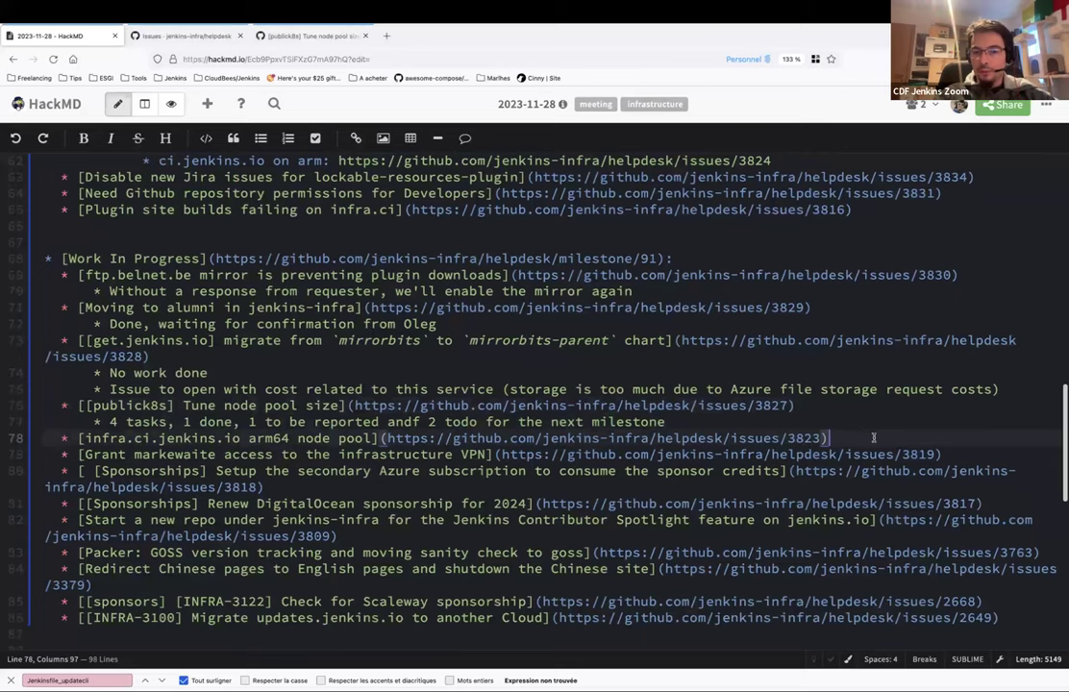
click(381, 439)
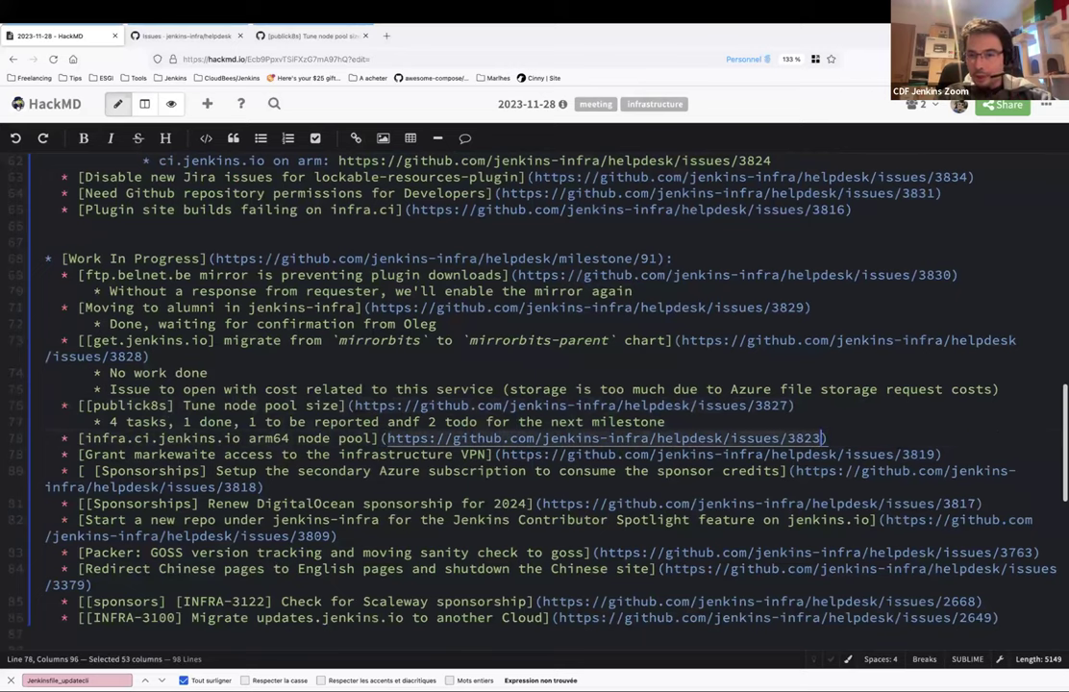
click(265, 36)
click(274, 58)
text(https://github.com/jenkins-infra/helpdesk/issues/3823)
key(Return)
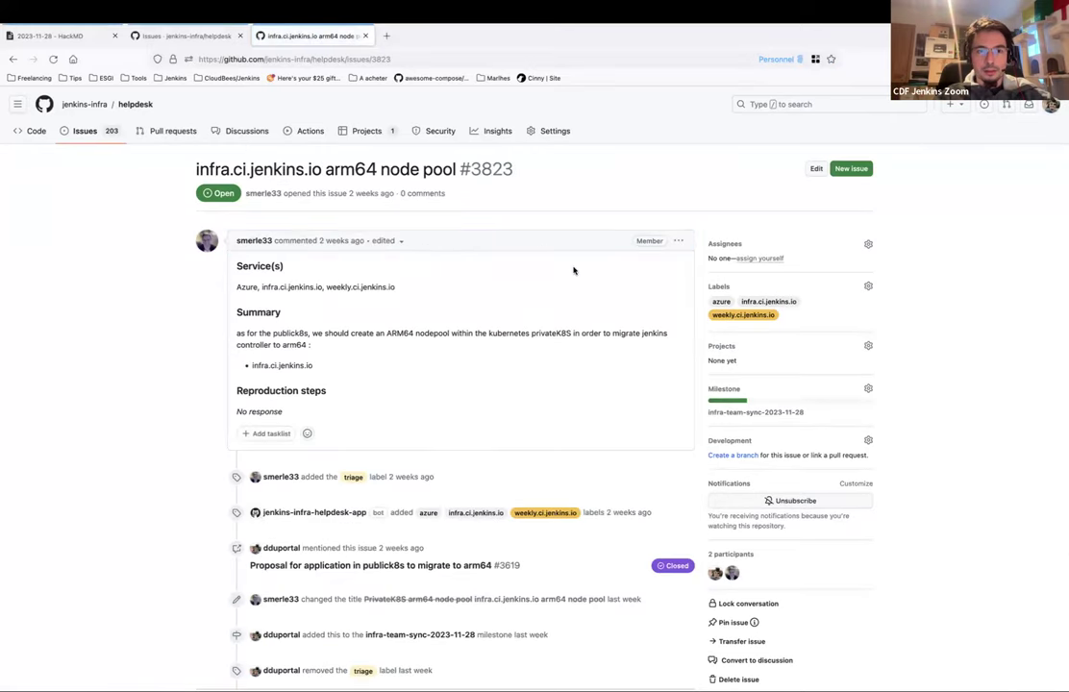
scroll(575, 271, down, 1)
scroll(575, 271, down, 3)
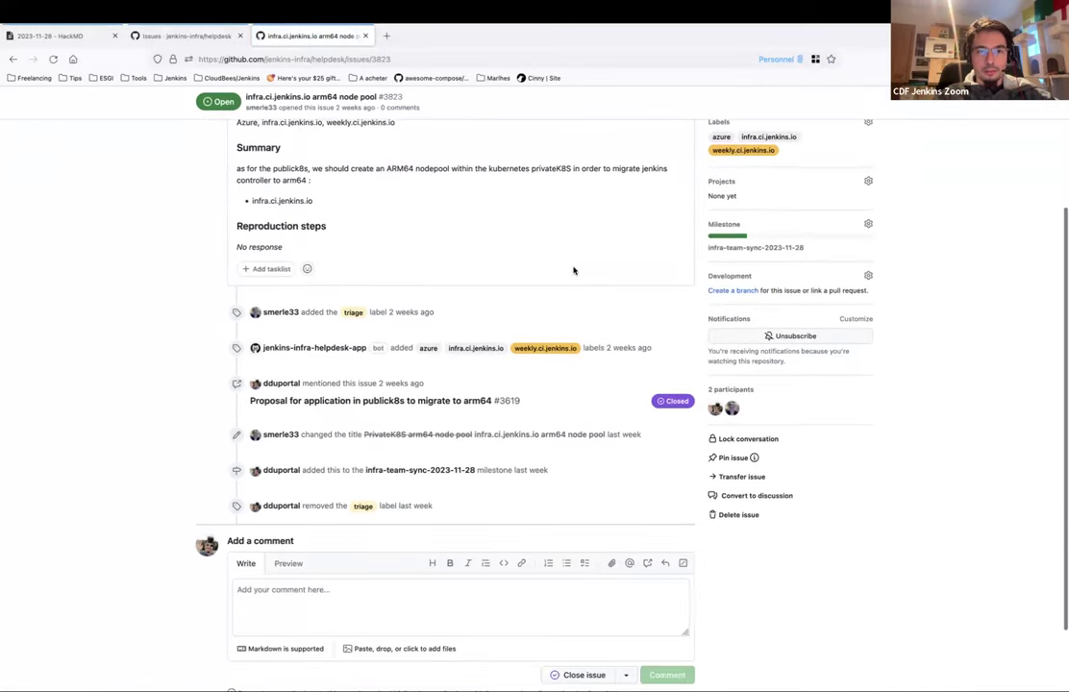
- Remove the weekly.ci.jenkins.io label from the infra.ci.jenkins.io arm64 node pool issue
scroll(574, 271, up, 4)
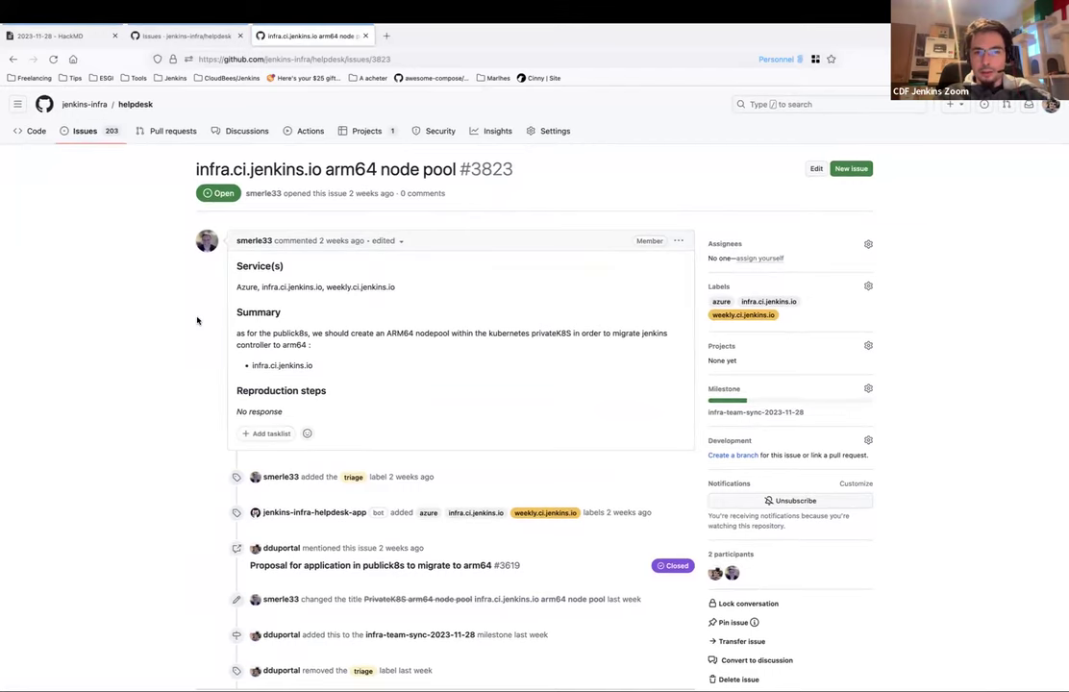
click(868, 287)
click(791, 275)
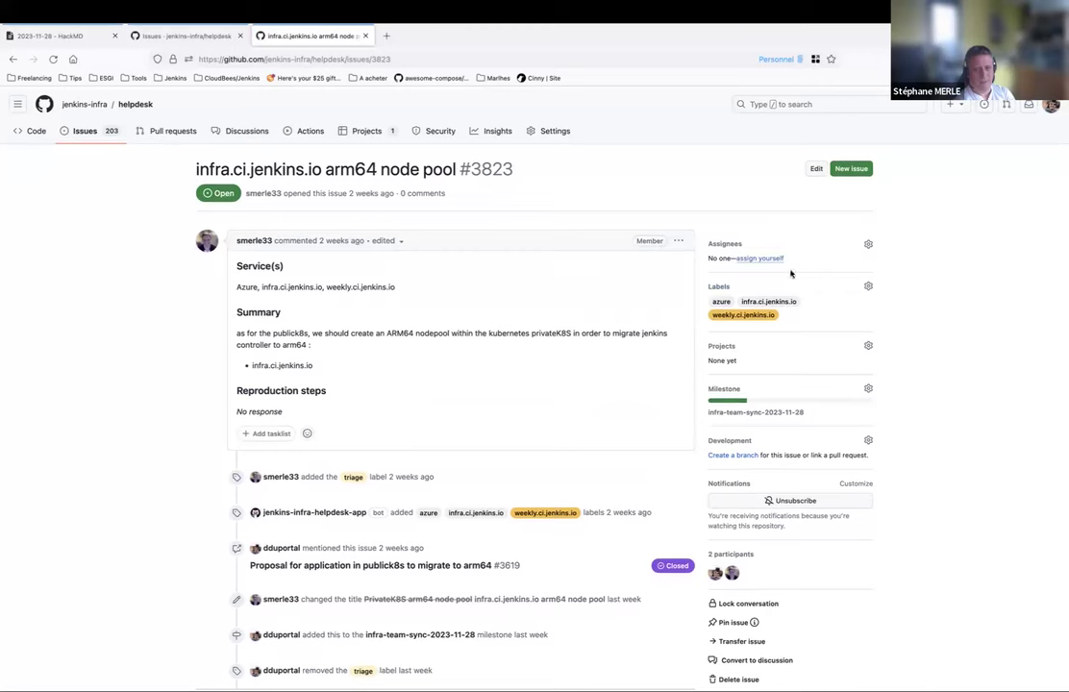
- Edit the issue description to remove weekly.ci.jenkins.io from the Service(s) line and save the update
click(678, 240)
click(541, 260)
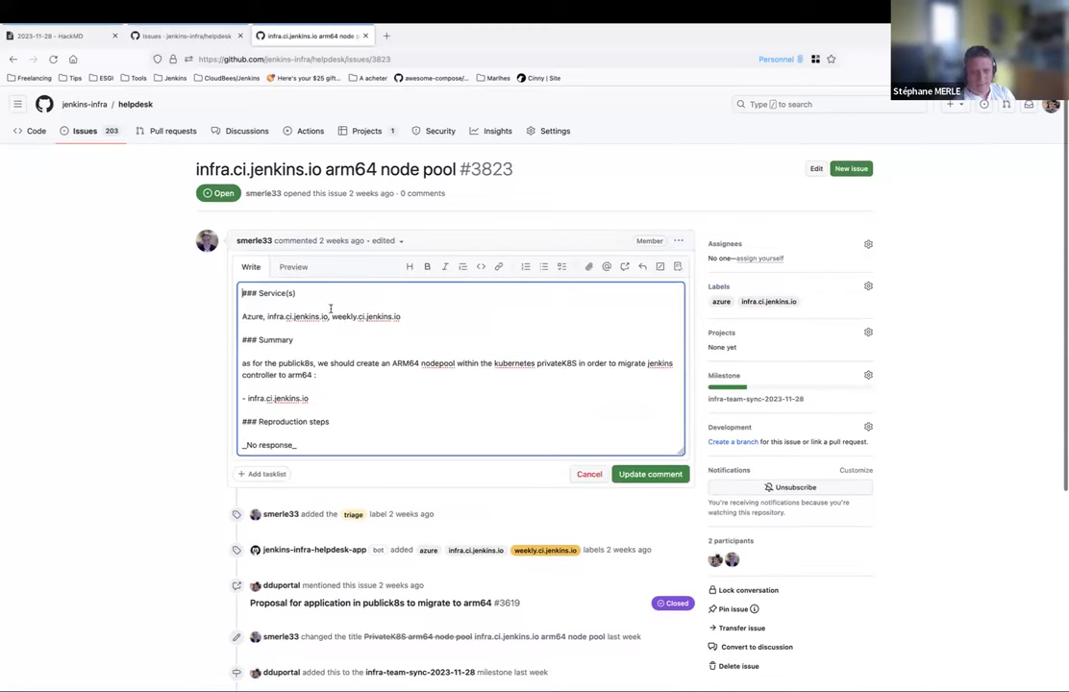
drag(332, 316, 401, 316)
key(BackSpace)
key(BackSpace)
key(BackSpace)
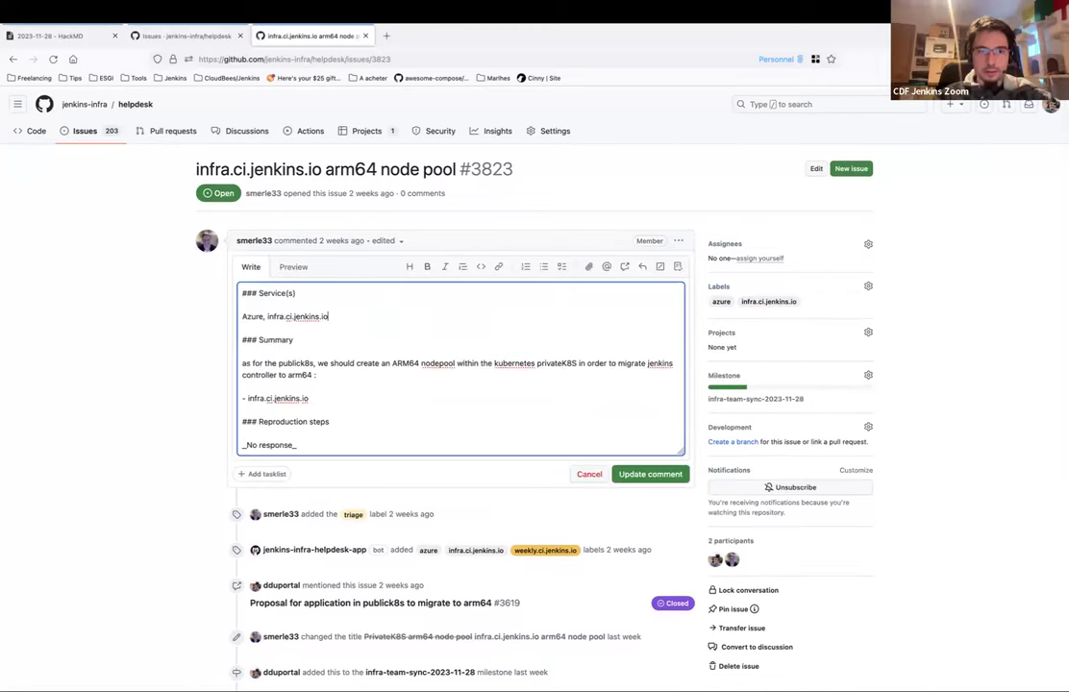
click(654, 474)
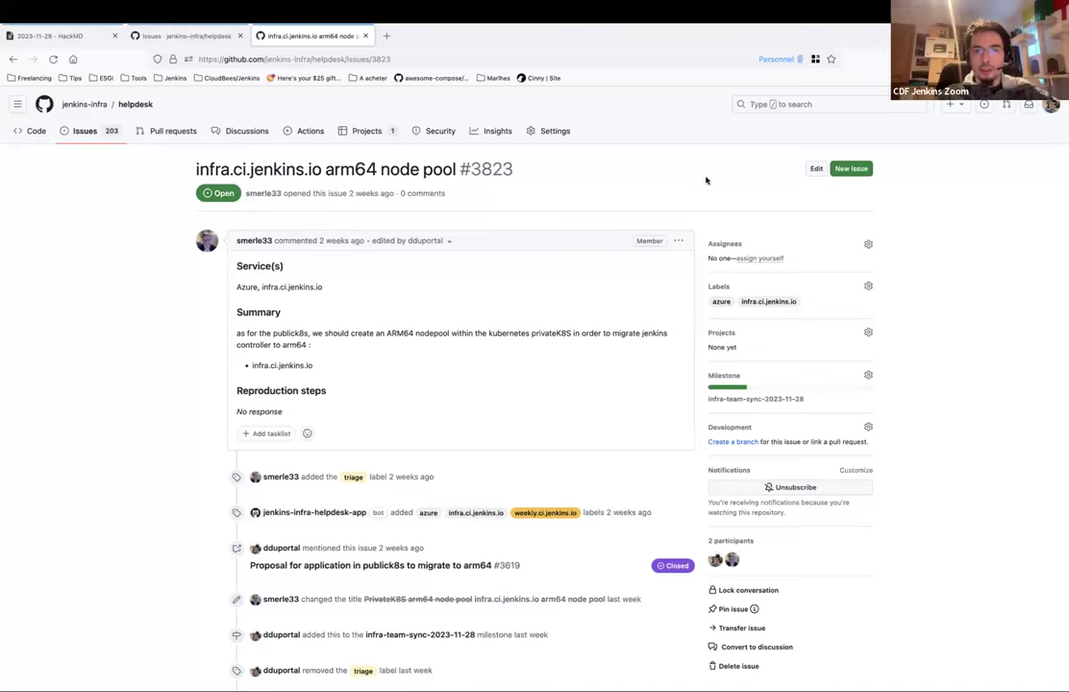
- Rename the issue "infra.ci.jenkins.io on `arm64` (controller and agents)" and save the new title
click(815, 169)
click(276, 166)
text(on `)
click(323, 166)
text(`:)
key(shift+End)
key(Delete)
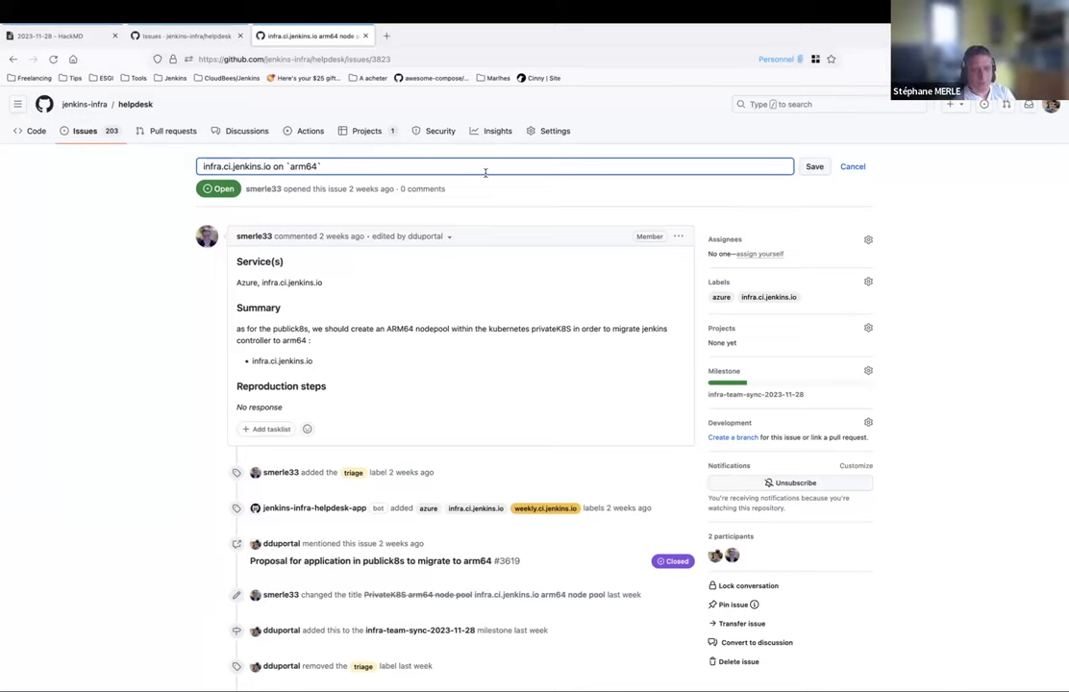
text(controller and agents)
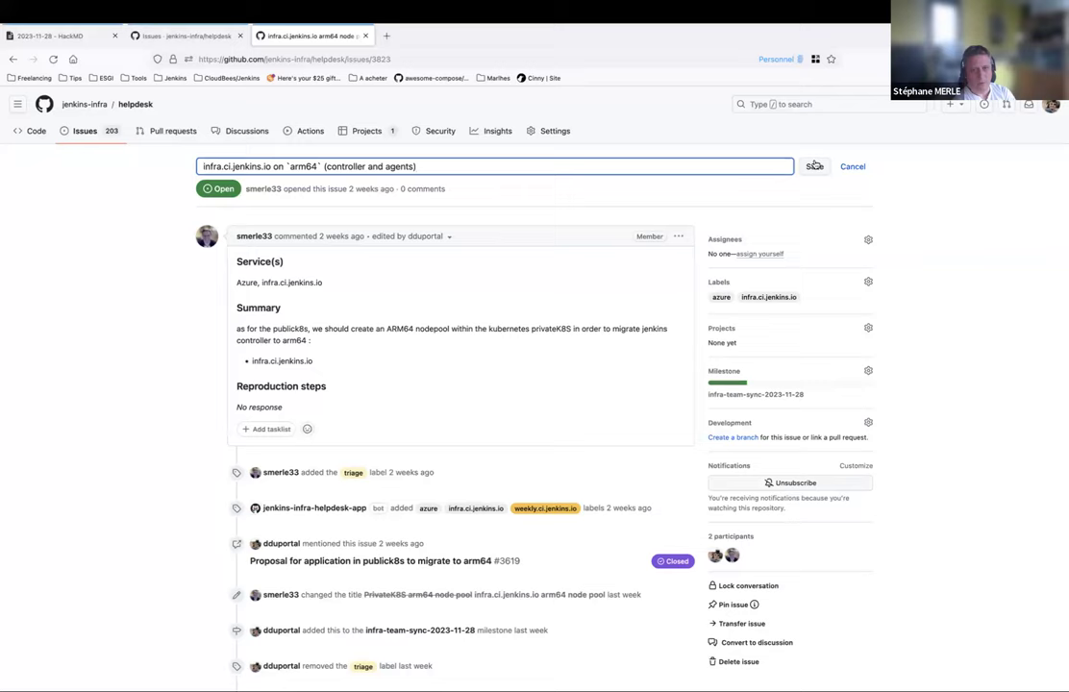
click(815, 167)
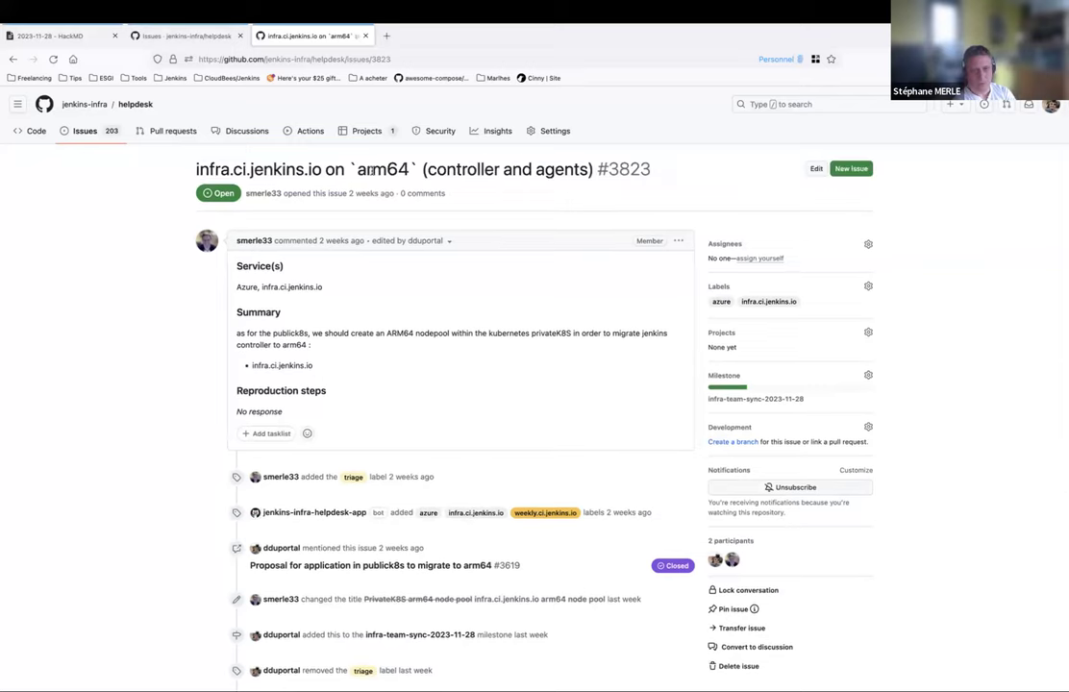
- Copy the renamed issue's title over the link text of the "infra.ci.jenkins.io arm64 node pool" item in HackMD and start a sub-bullet below it
drag(196, 169, 577, 171)
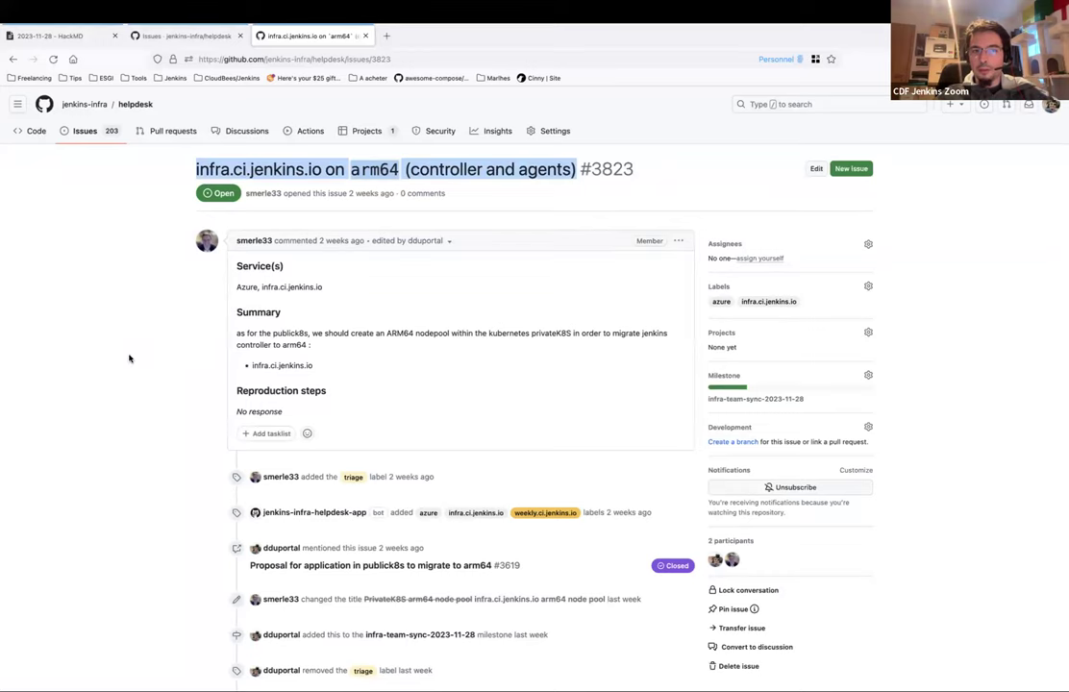
right_click(381, 174)
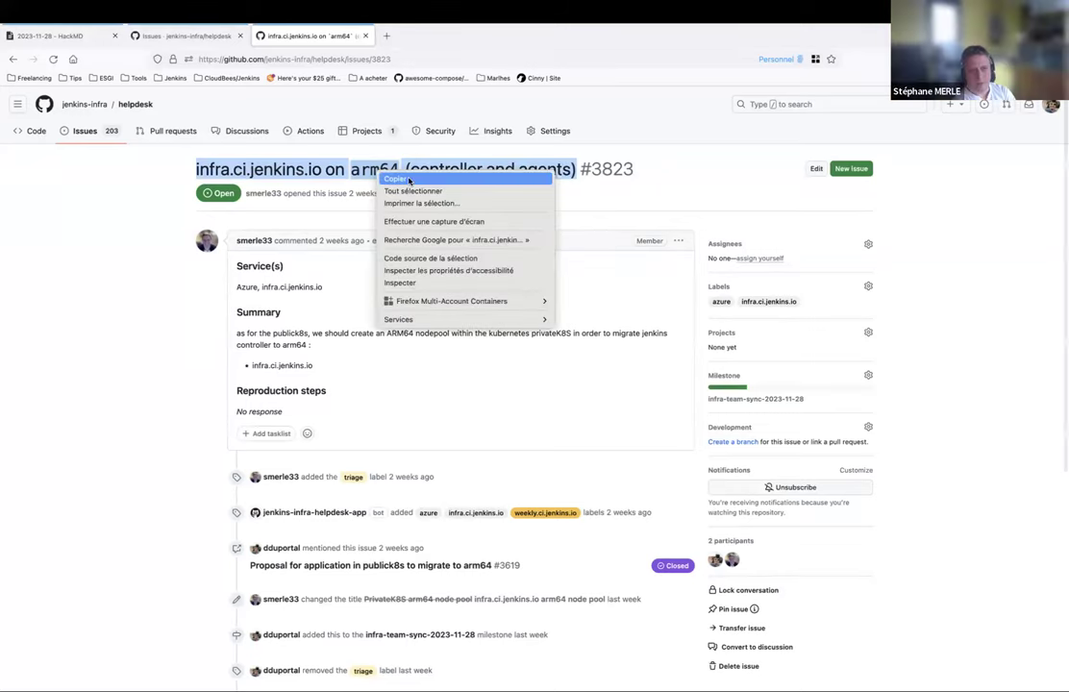
click(409, 180)
click(73, 37)
scroll(462, 384, down, 1)
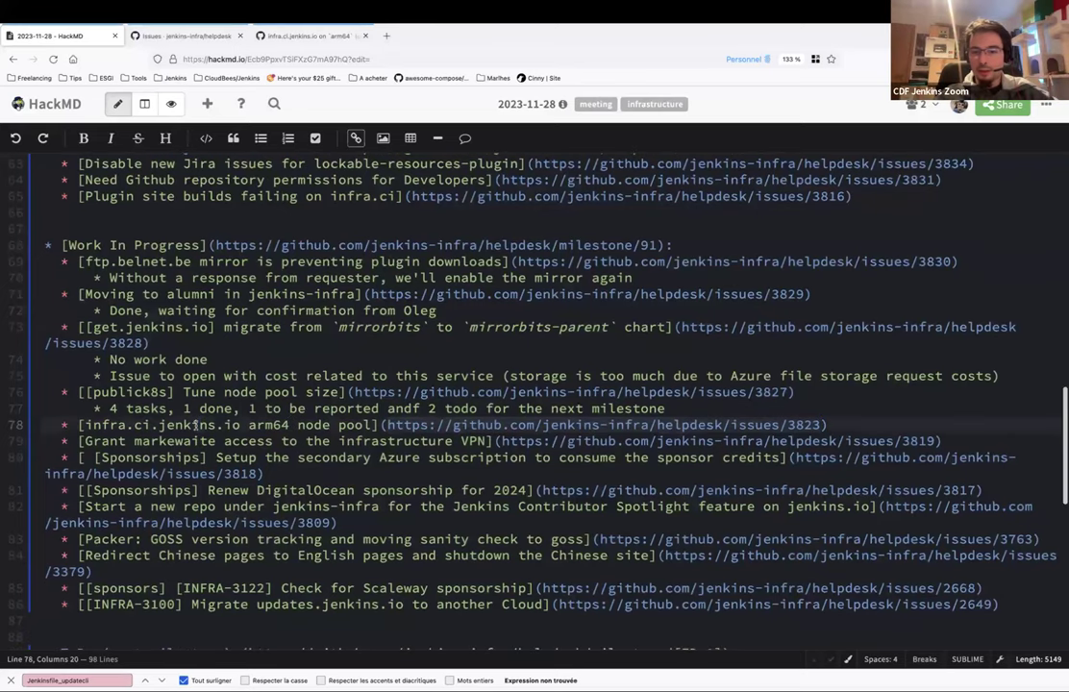
key(End)
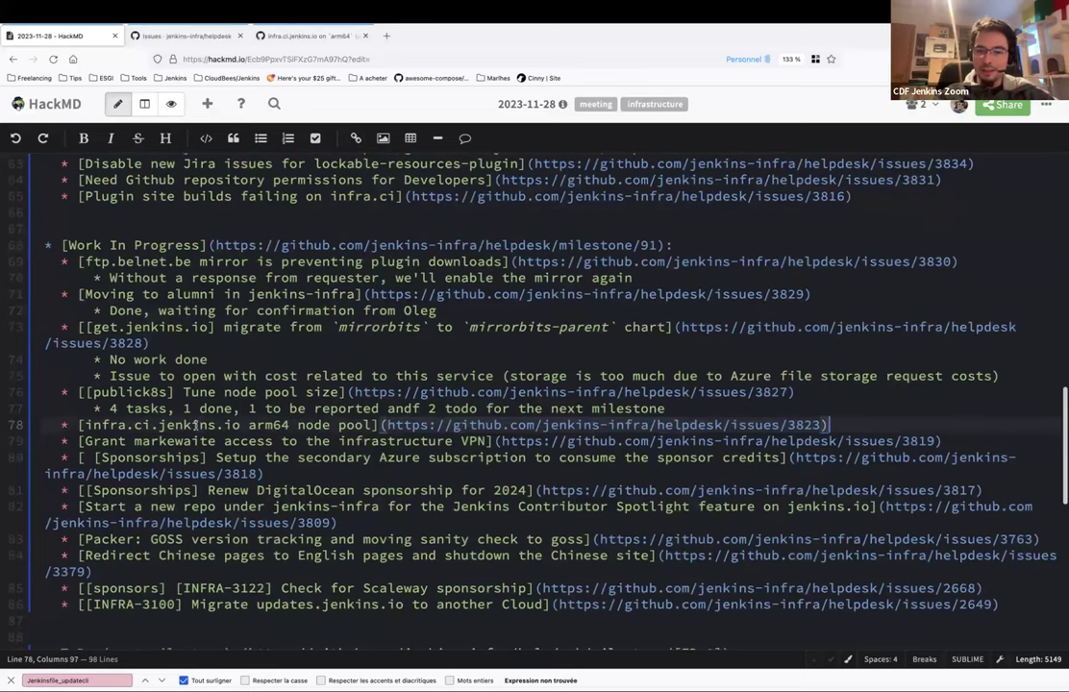
key(Return)
key(Tab)
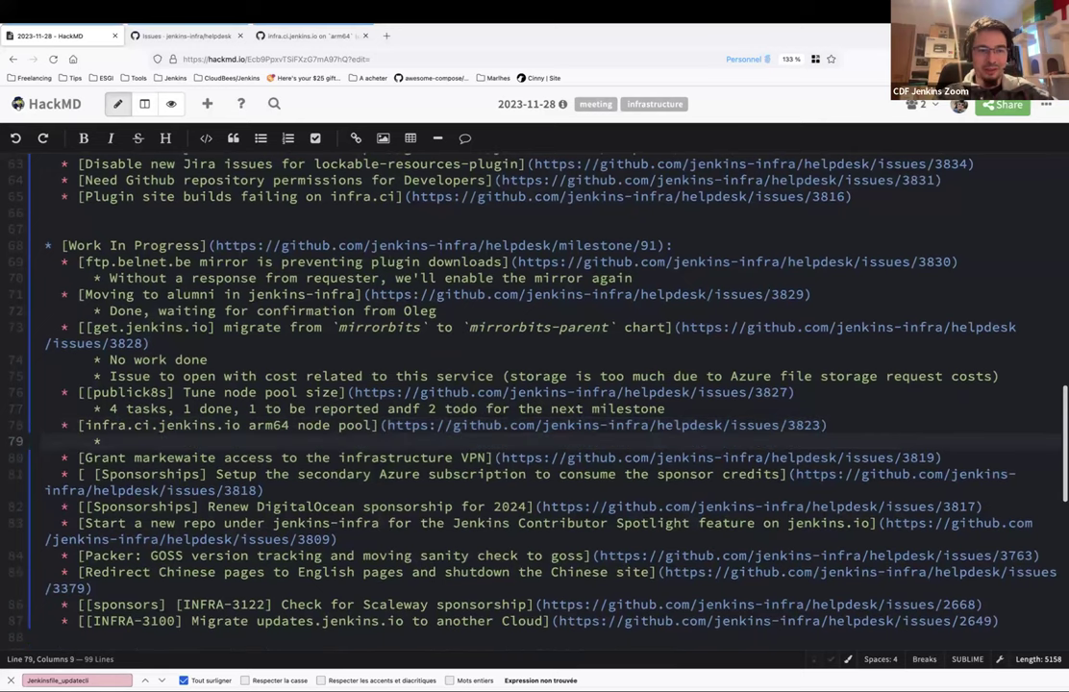
drag(85, 425, 378, 425)
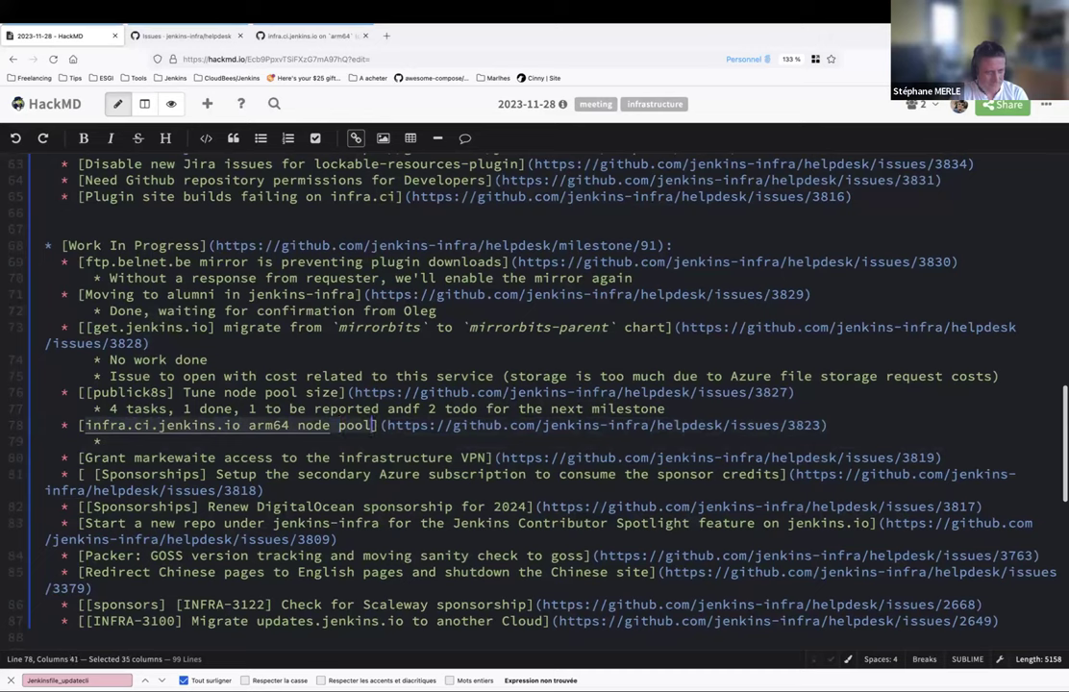
key(ctrl+v)
- Under the infra.ci.jenkins.io on arm64 item, write the sub-bullets "Issue body to update with a full plan" and "Let's start!"
click(110, 441)
text(Issue body t)
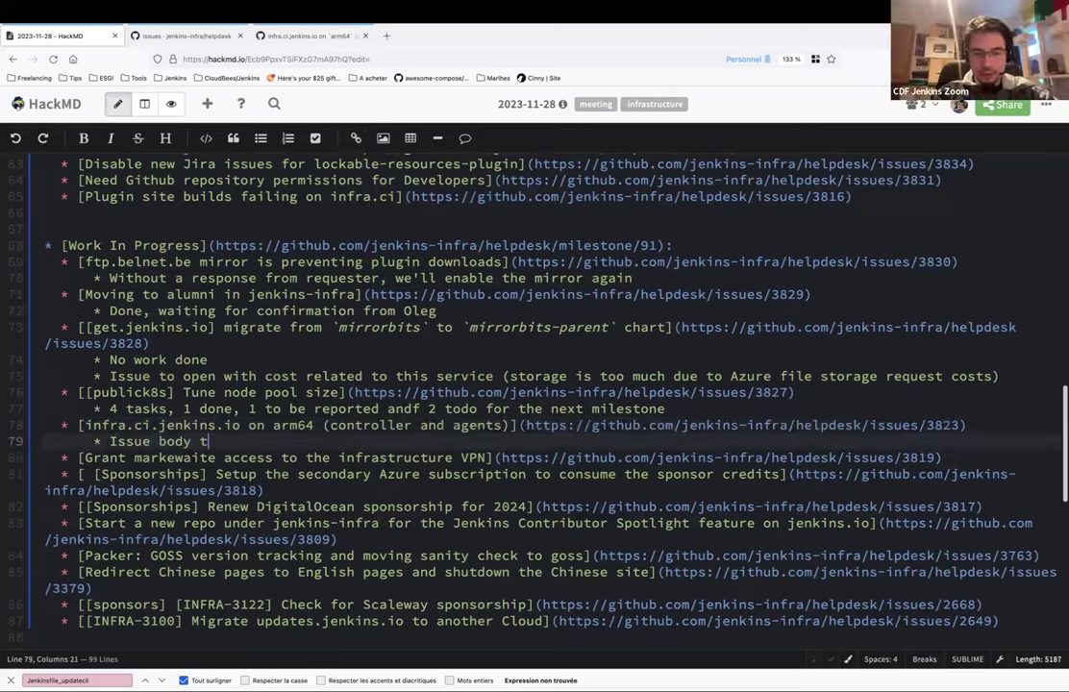
text(o update with a )
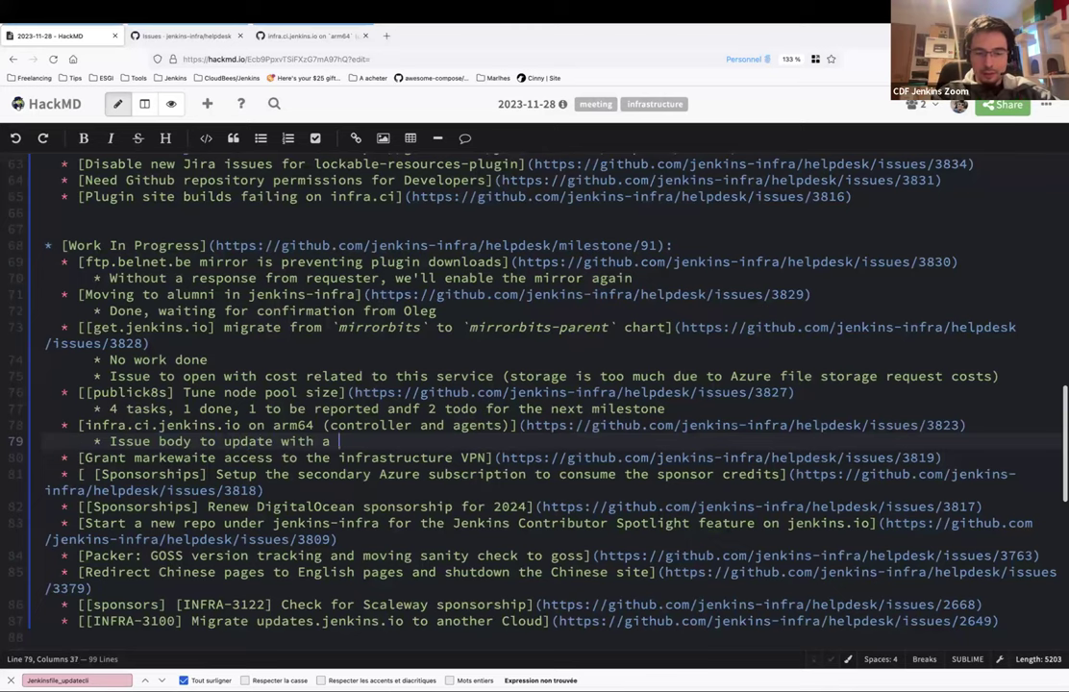
text(full flan)
key(Return)
text(Let's start!)
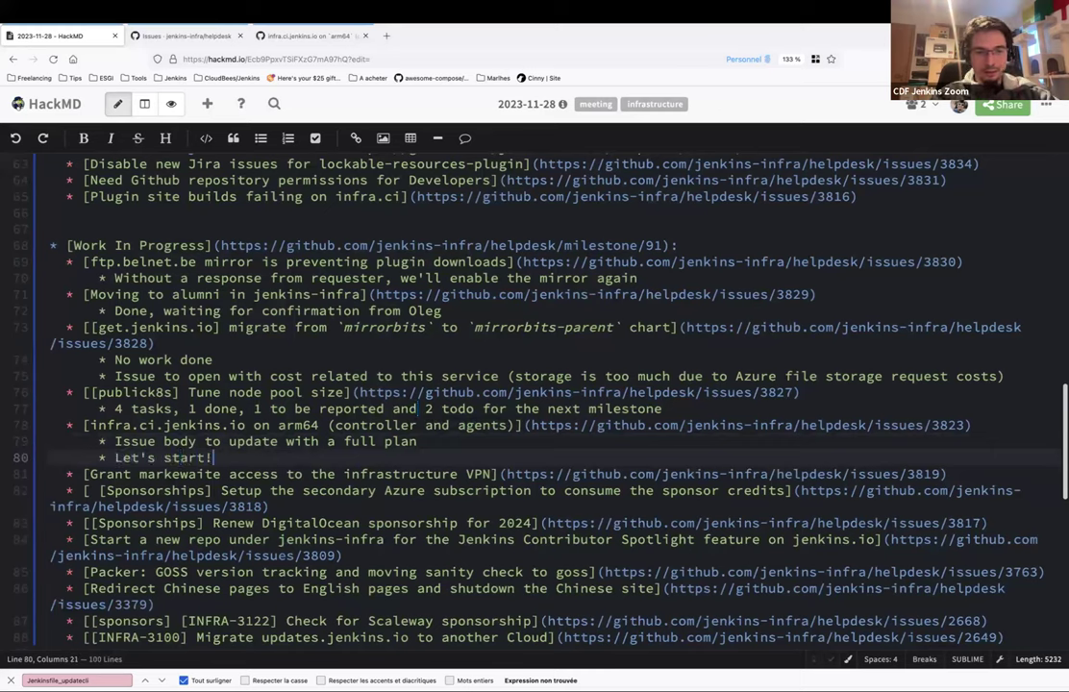
- Add the sub-bullet "No work done" under the infrastructure VPN access item
key(Down)
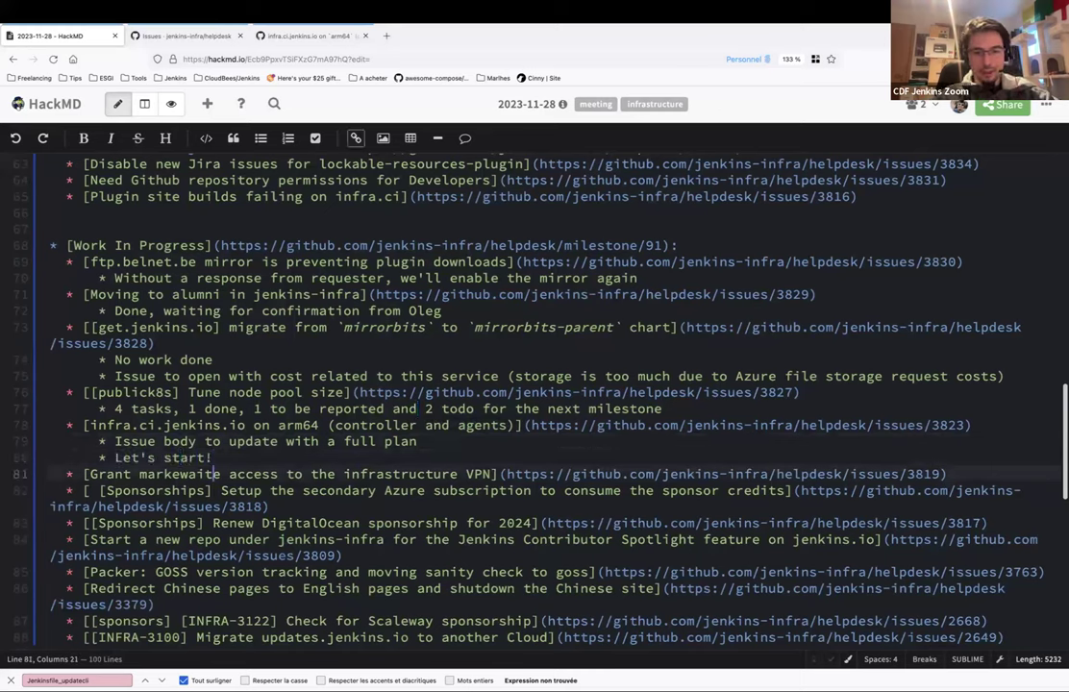
click(510, 474)
shift+click(942, 474)
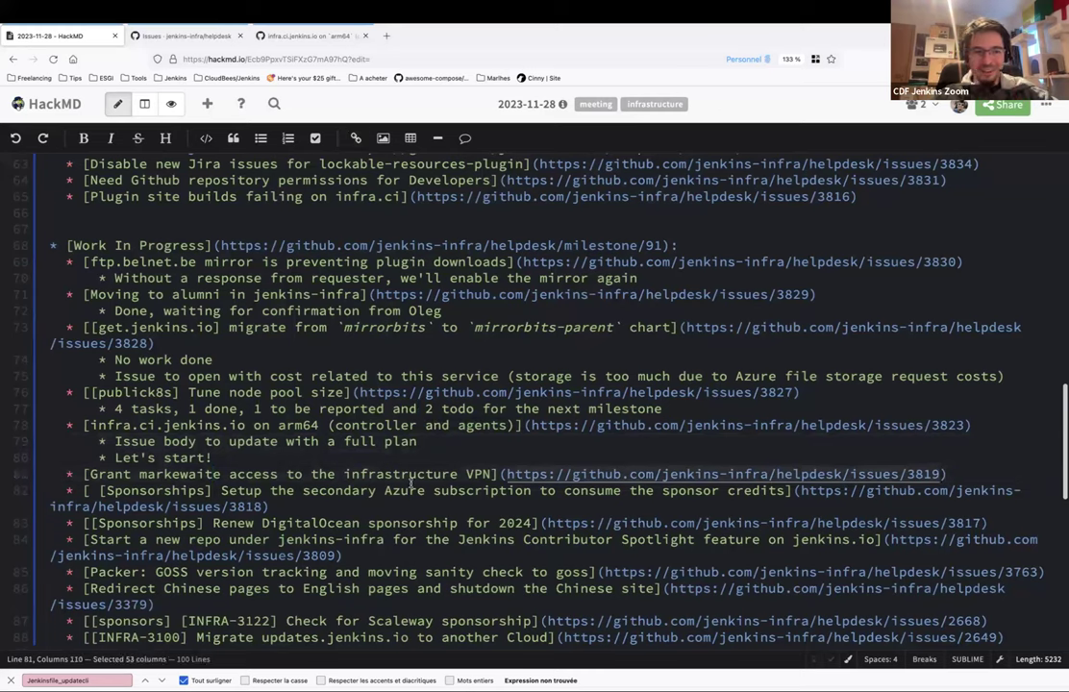
click(955, 476)
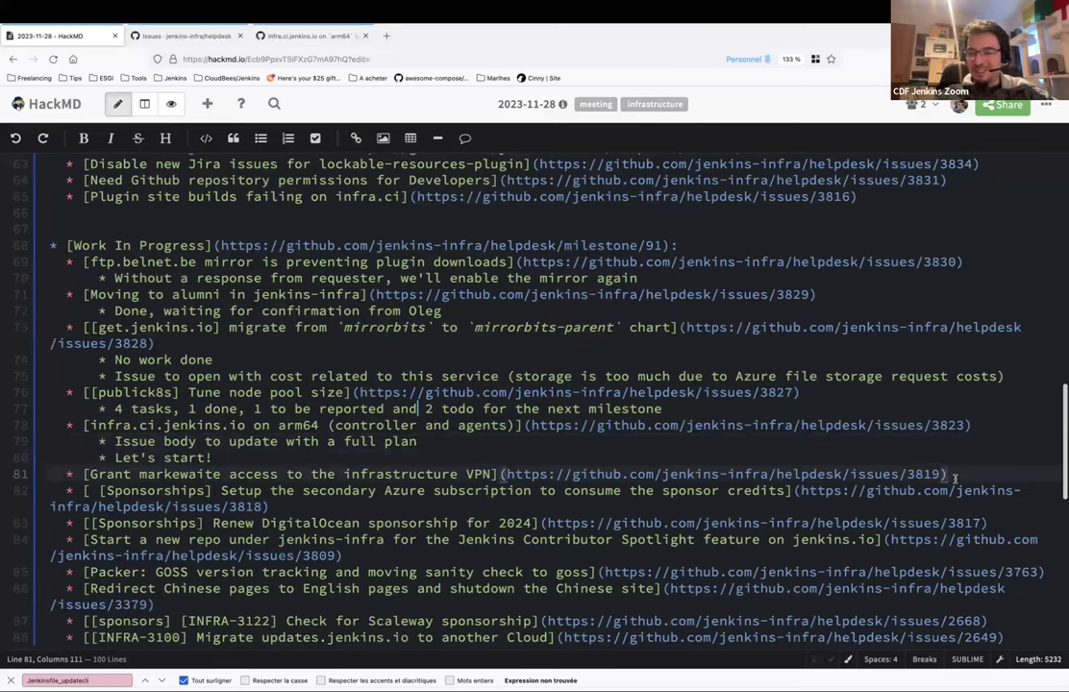
drag(355, 392, 568, 392)
key(Return)
key(Tab)
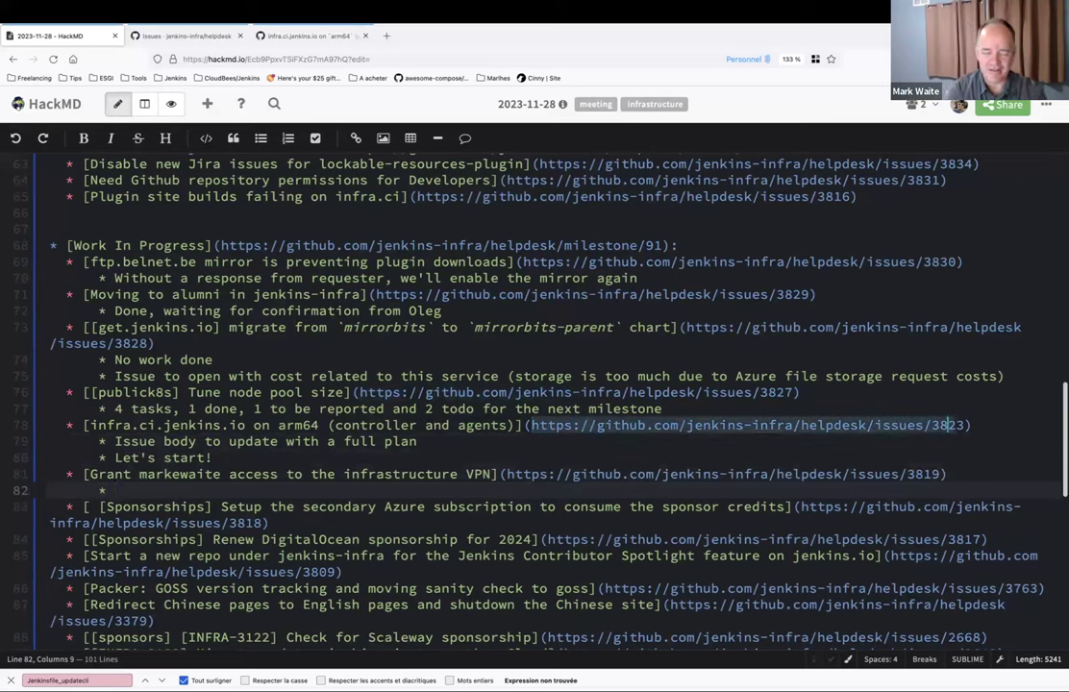
text(No work done)
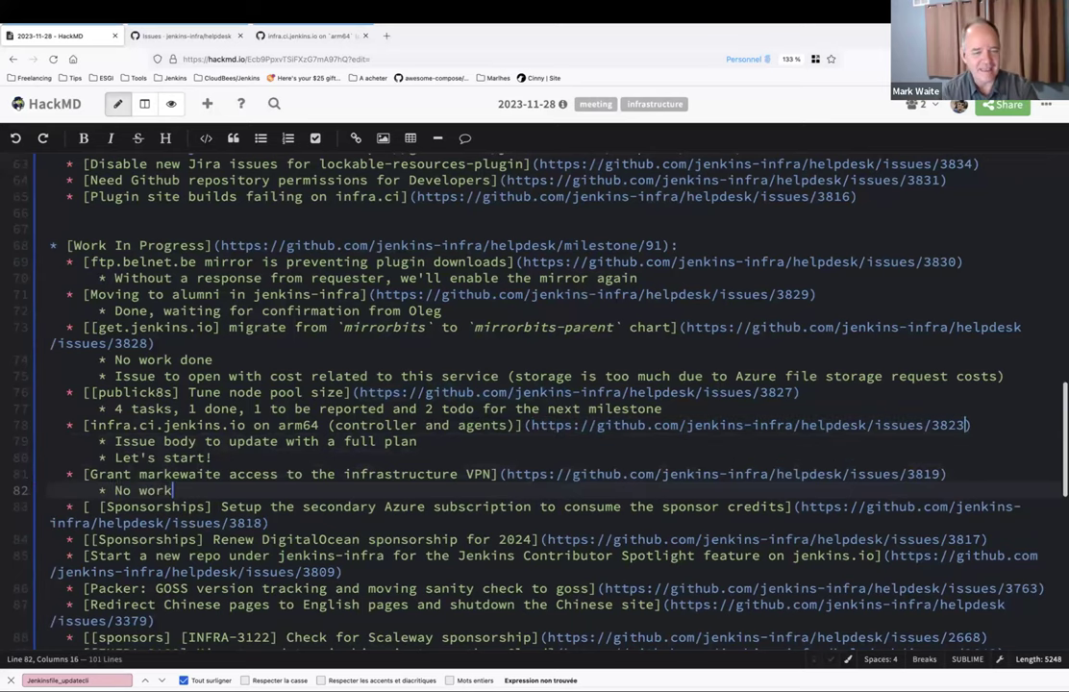
- Add a second sub-bullet under the VPN access item reading "help required by", the colleague's first name and the :+1: emoji code
key(Return)
text(help )
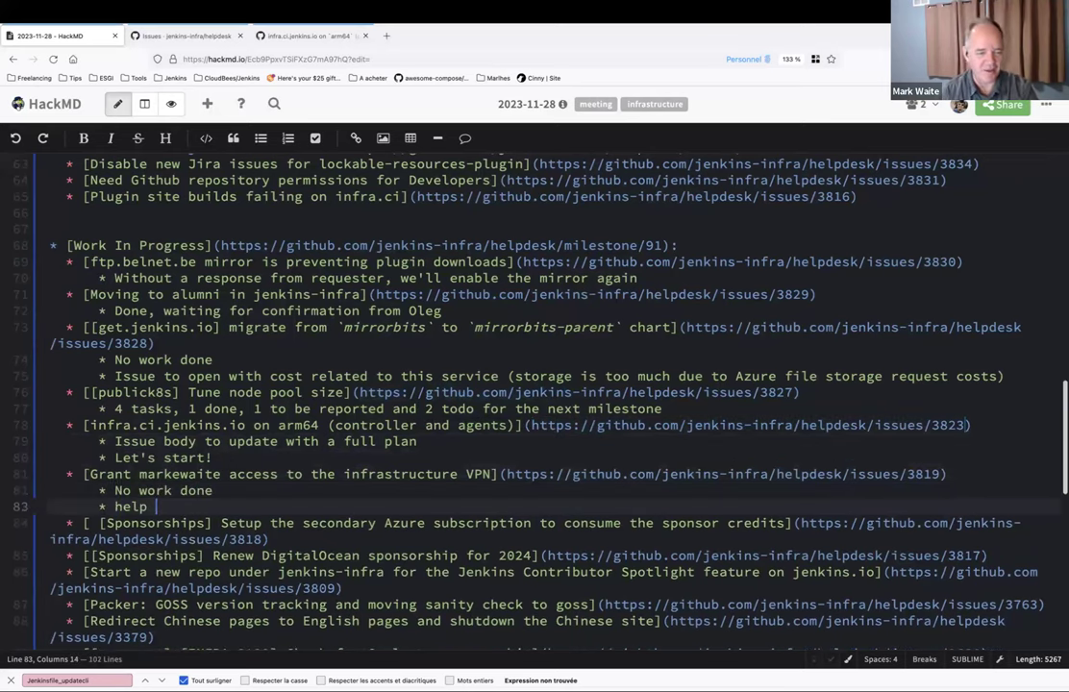
text(required)
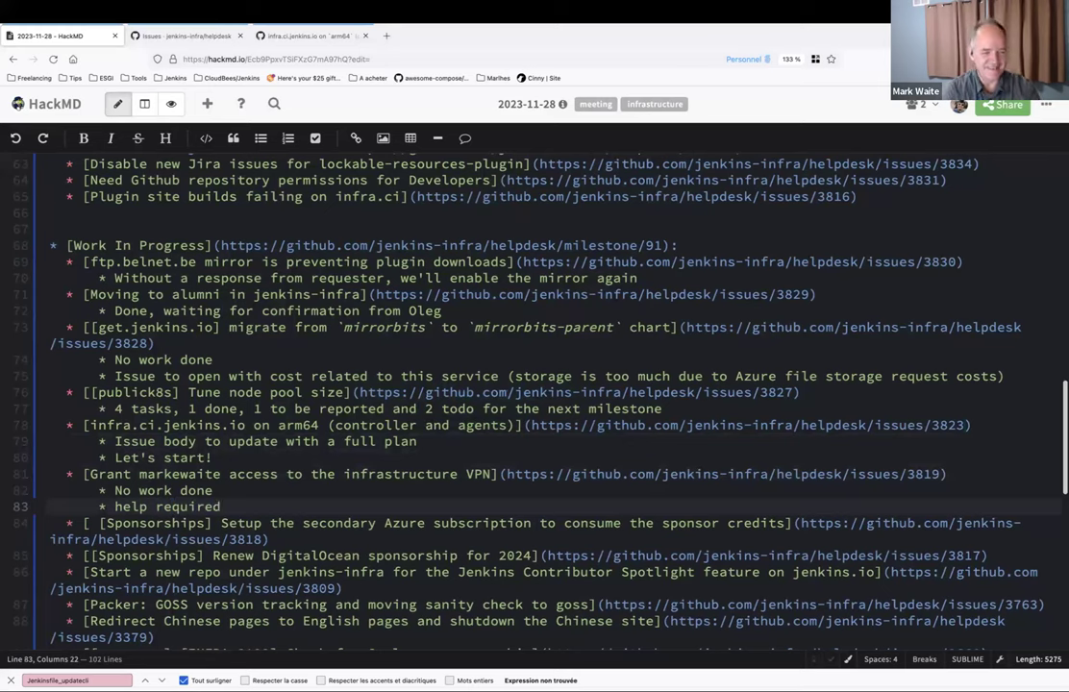
text( by )
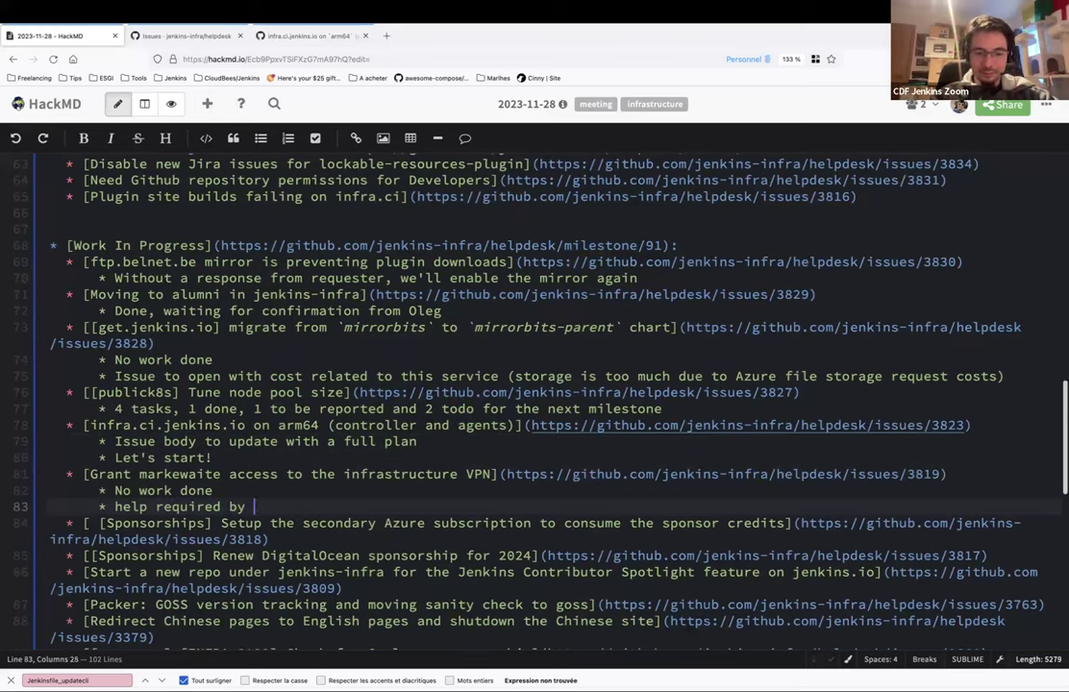
text(Mark :)
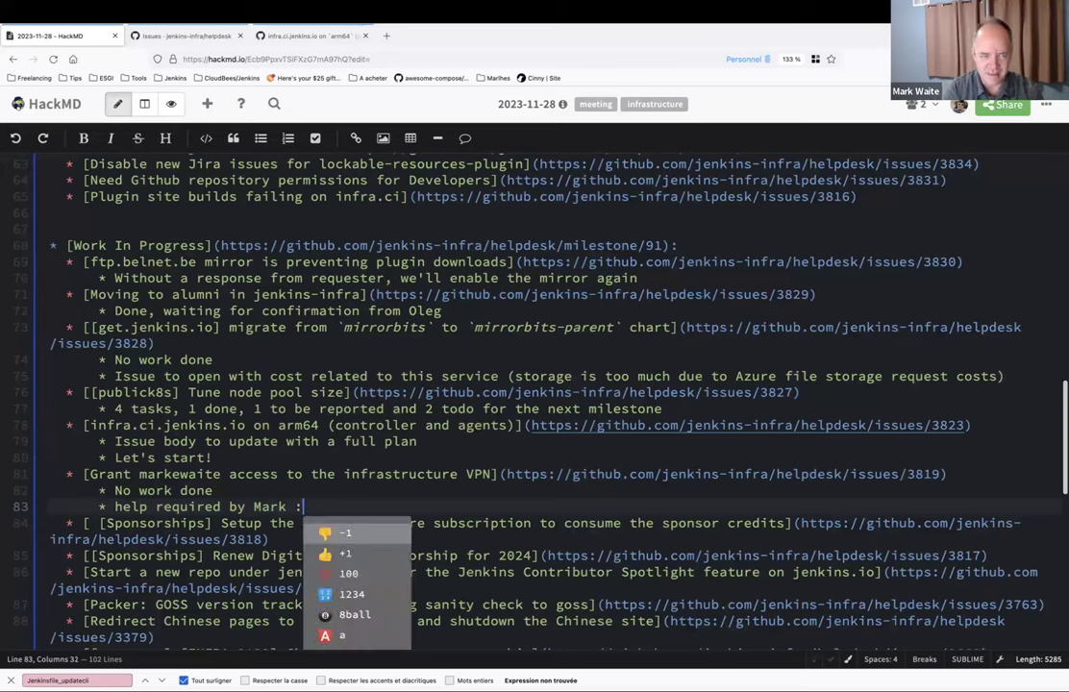
text(+1:)
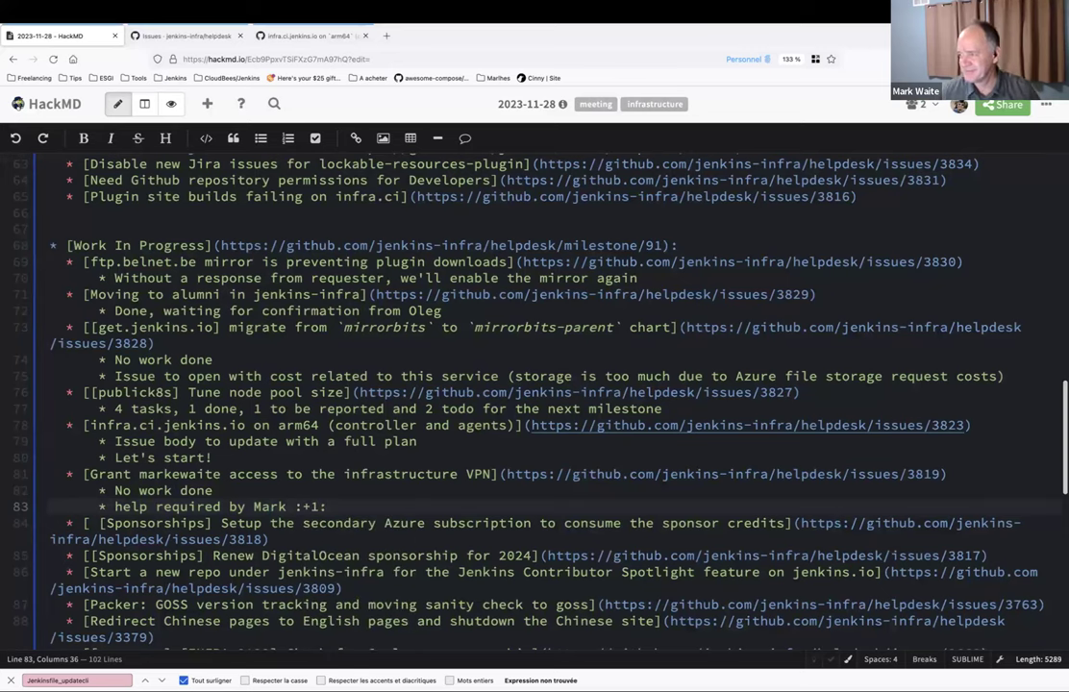
- Move the second commented-out entry in the Attendees section to the end of the active attendee list
scroll(264, 383, down, 2)
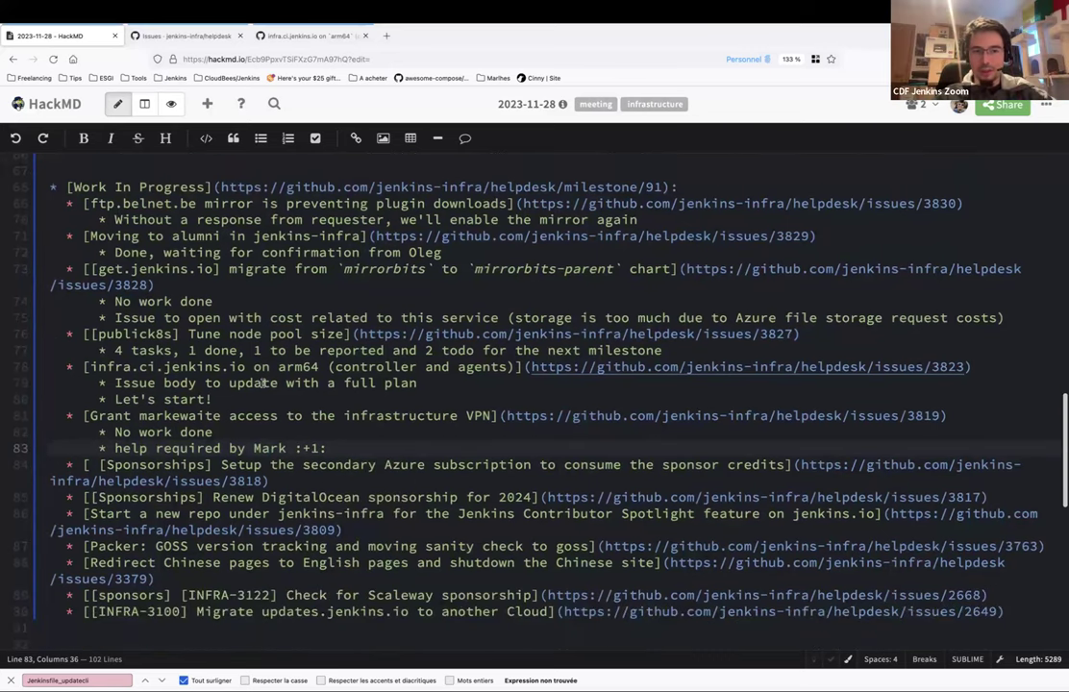
scroll(264, 382, up, 15)
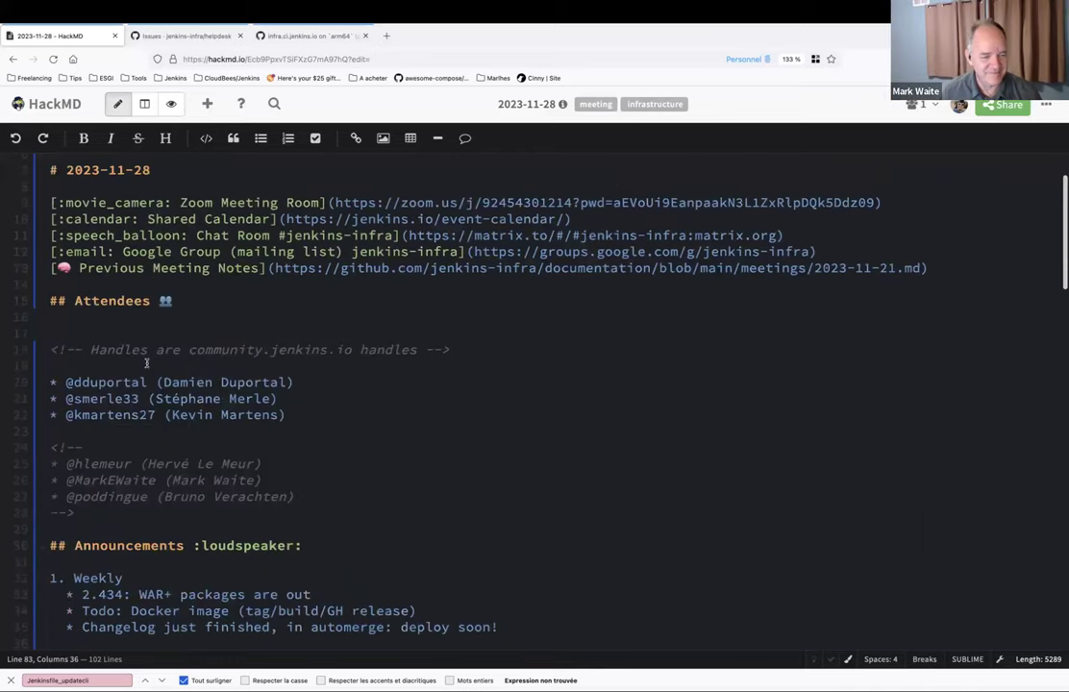
click(103, 465)
key(Down)
key(Home)
key(shift+End)
key(ctrl+x)
click(48, 432)
key(ctrl+v)
key(Return)
- Delete the stray space before "[Sponsorships]" in the link text of the secondary Azure subscription item under Work In Progress
scroll(248, 484, down, 10)
scroll(246, 484, down, 9)
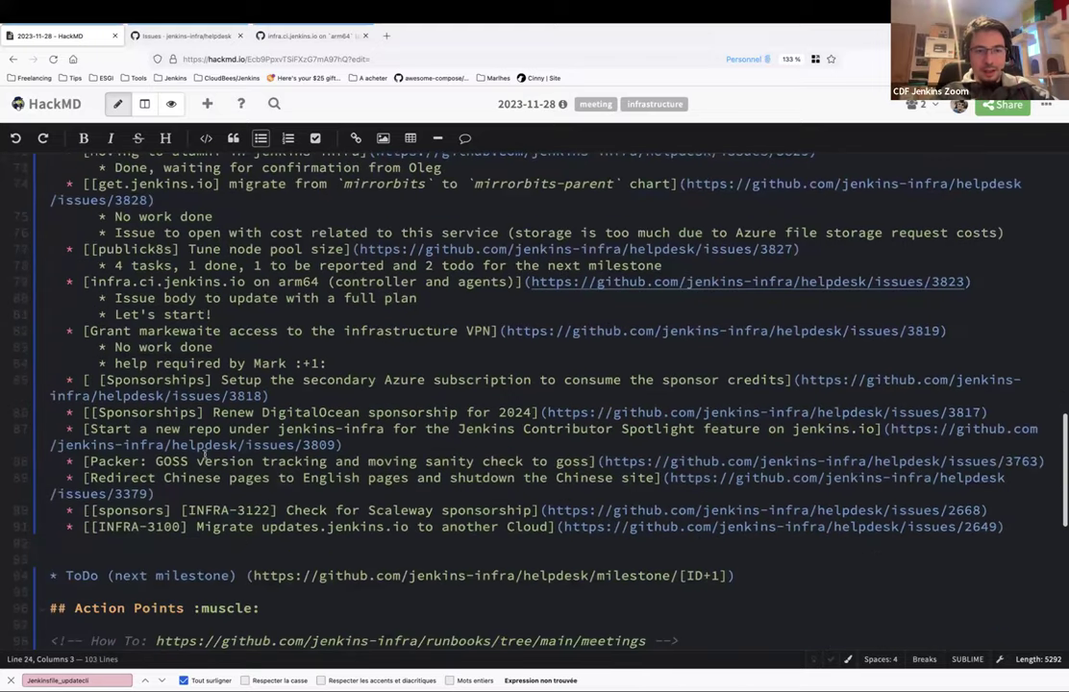
triple_click(329, 381)
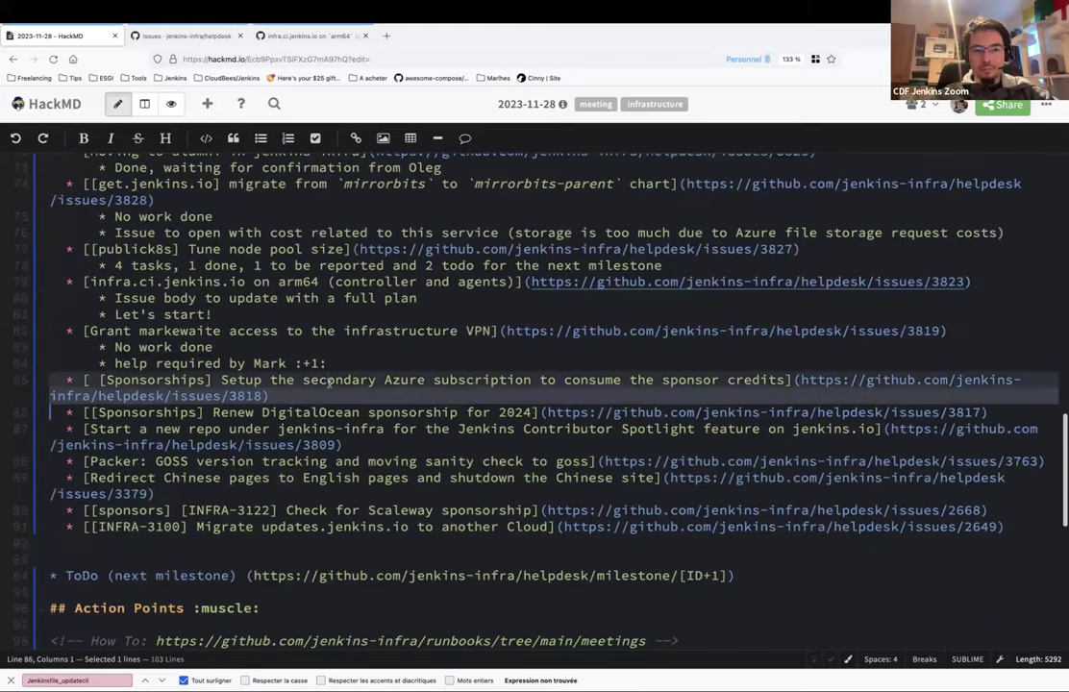
click(89, 382)
key(Delete)
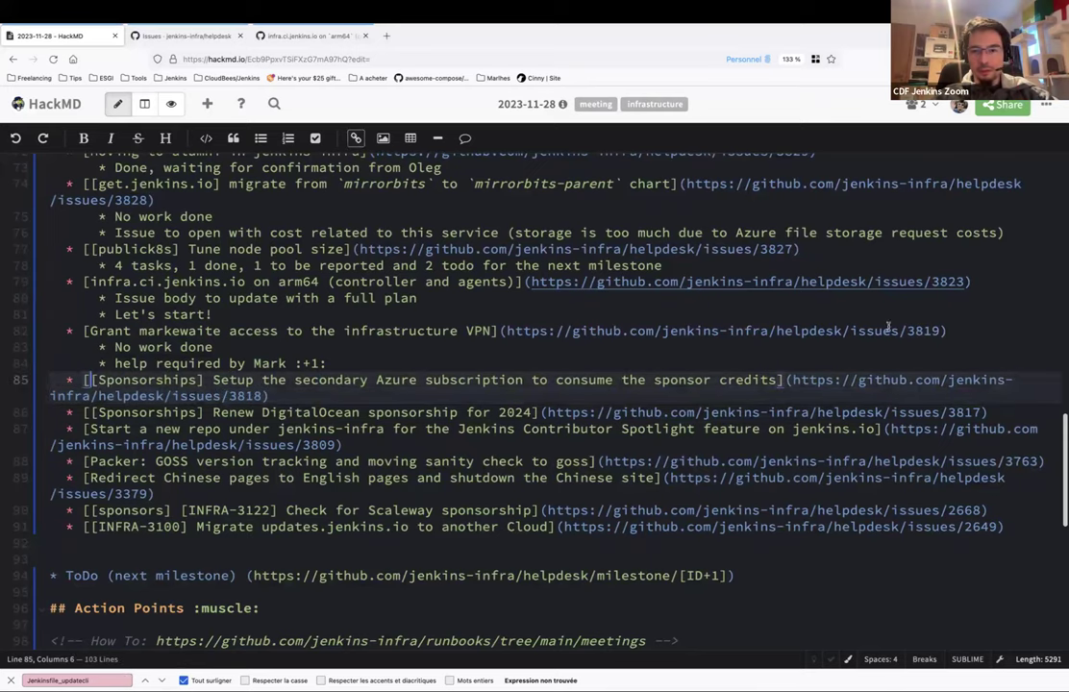
- Copy the issue link of the secondary Azure subscription item and open it in the browser tab showing the arm64 issue
drag(793, 380, 267, 395)
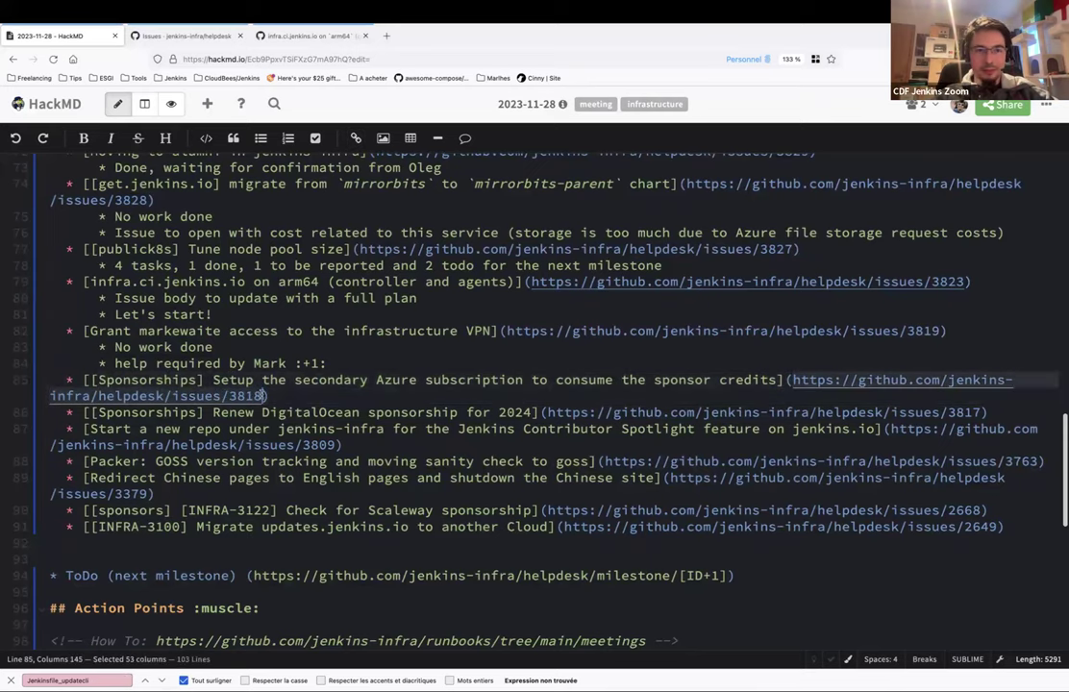
click(303, 39)
click(299, 55)
key(super+v)
key(Return)
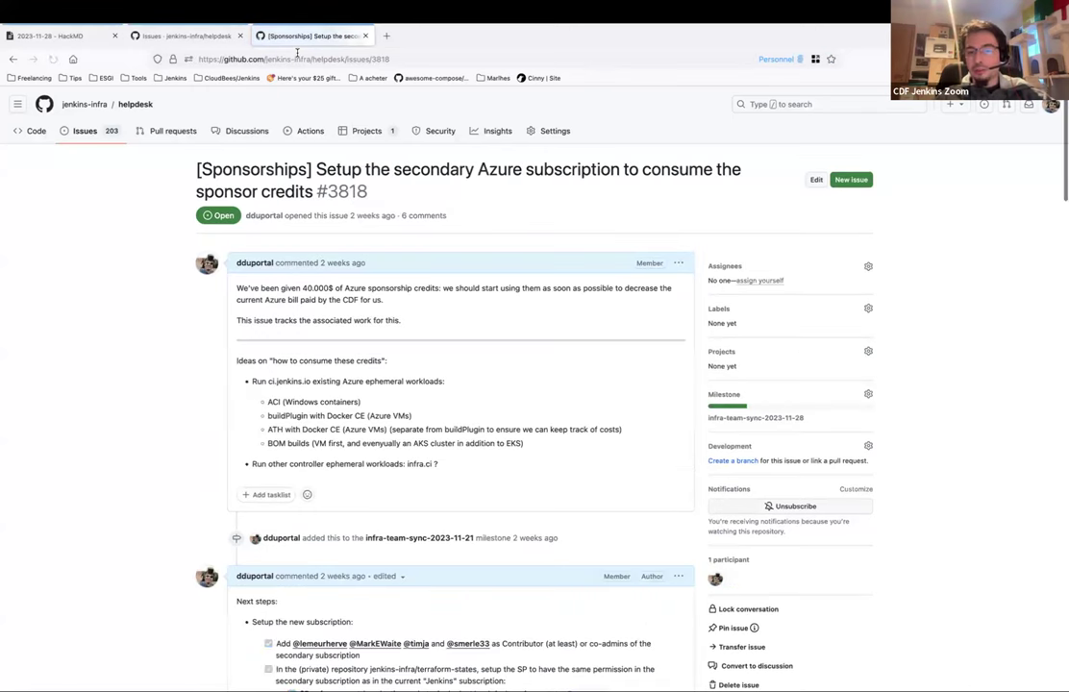
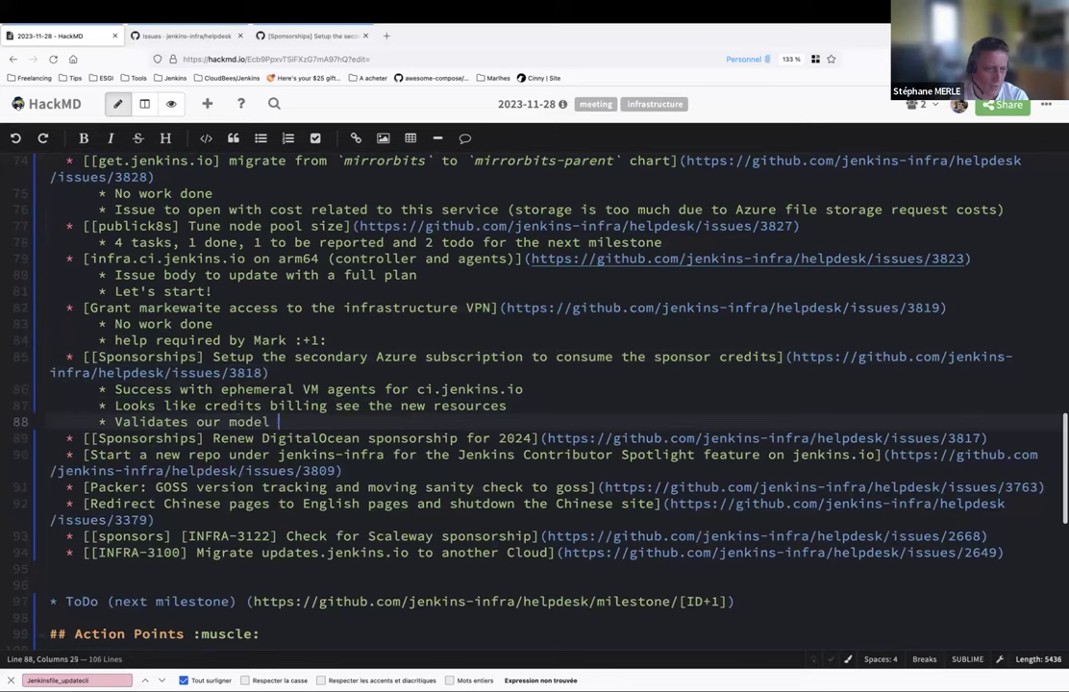
- Complete the "Validates our model" sub-bullet of the secondary Azure subscription item with "(vnet peered between subscriptions)"
text(peered between)
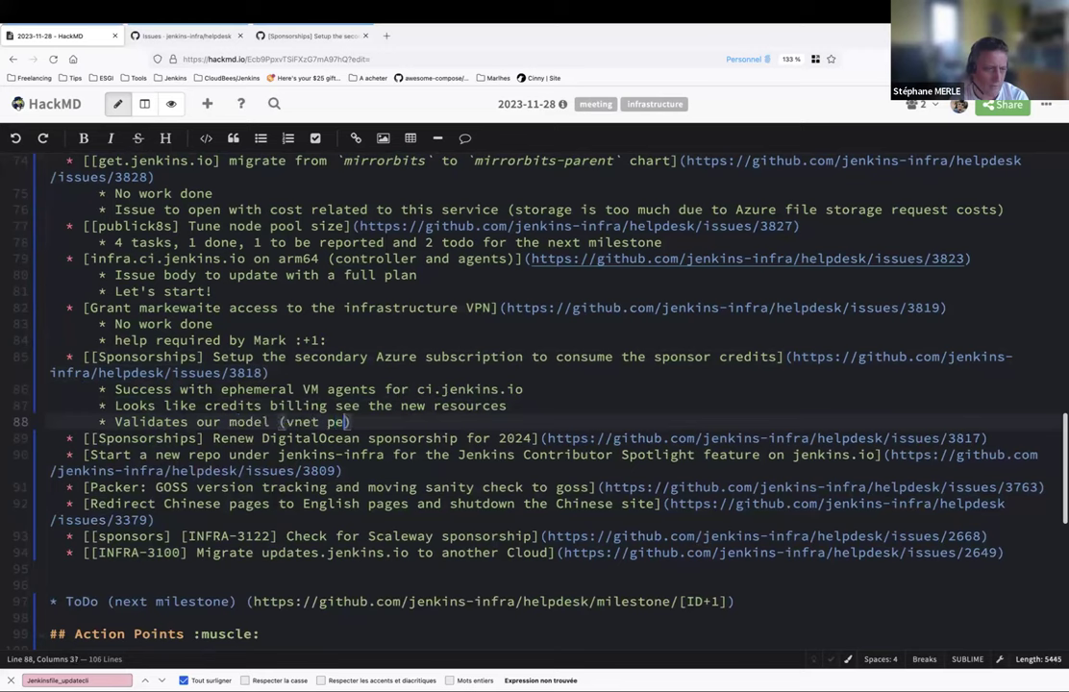
text( subscription)
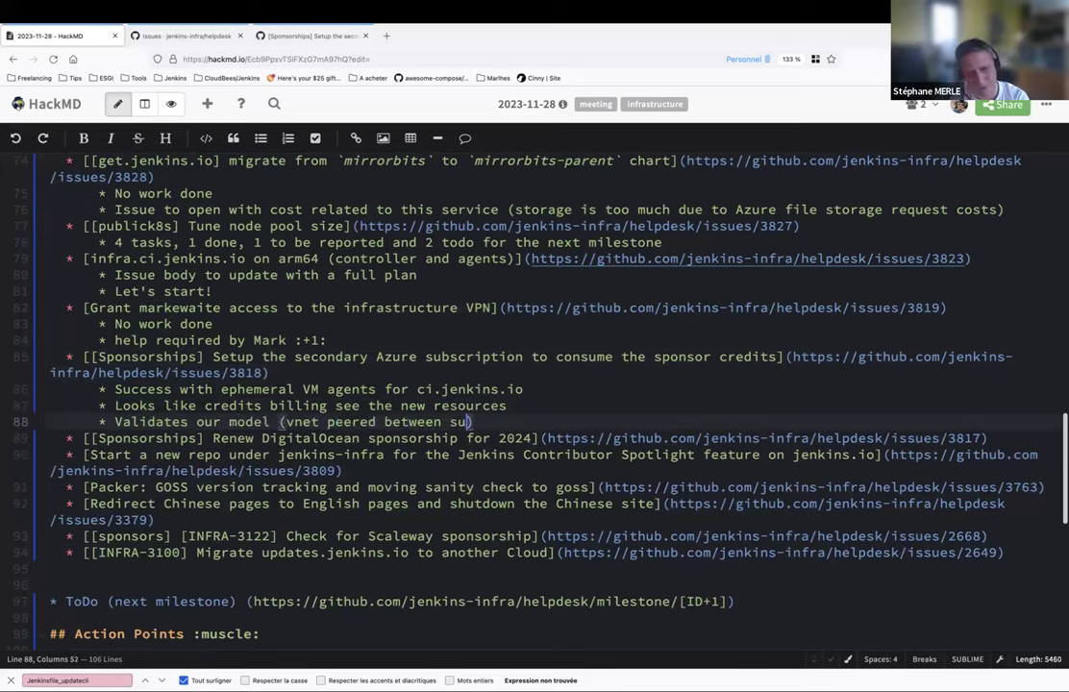
text(s))
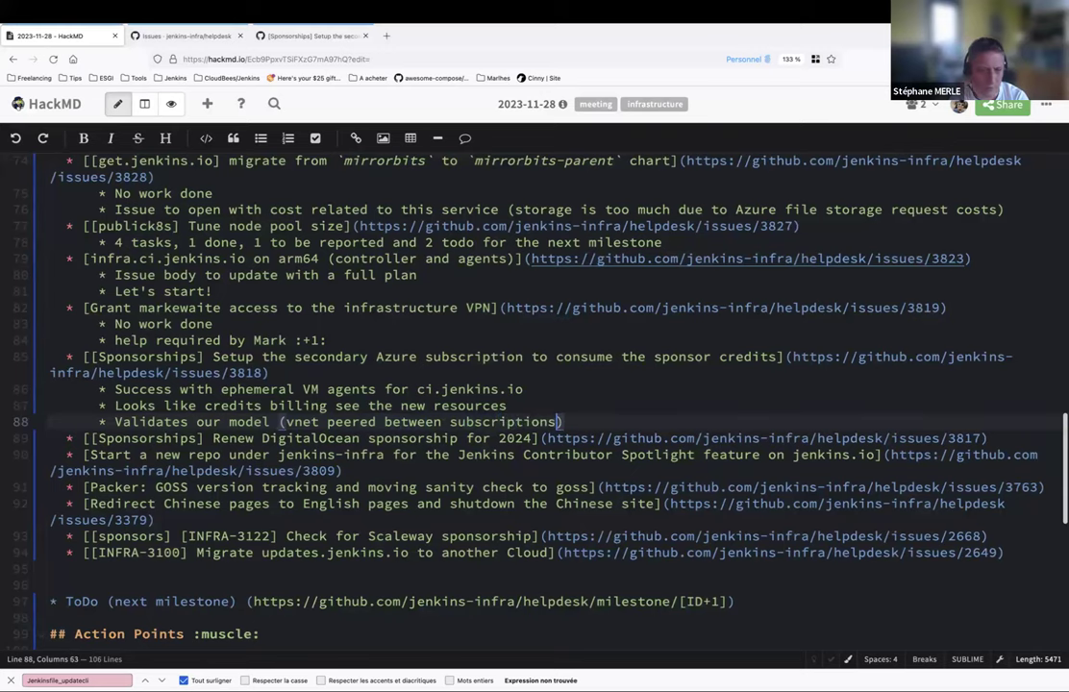
- Add another sub-bullet under the secondary Azure subscription item reading "Only limit: no Spot instances for now (quota limitation)"
key(Return)
text(Only limit: no Spot instance)
key(BackSpace)
text(s)
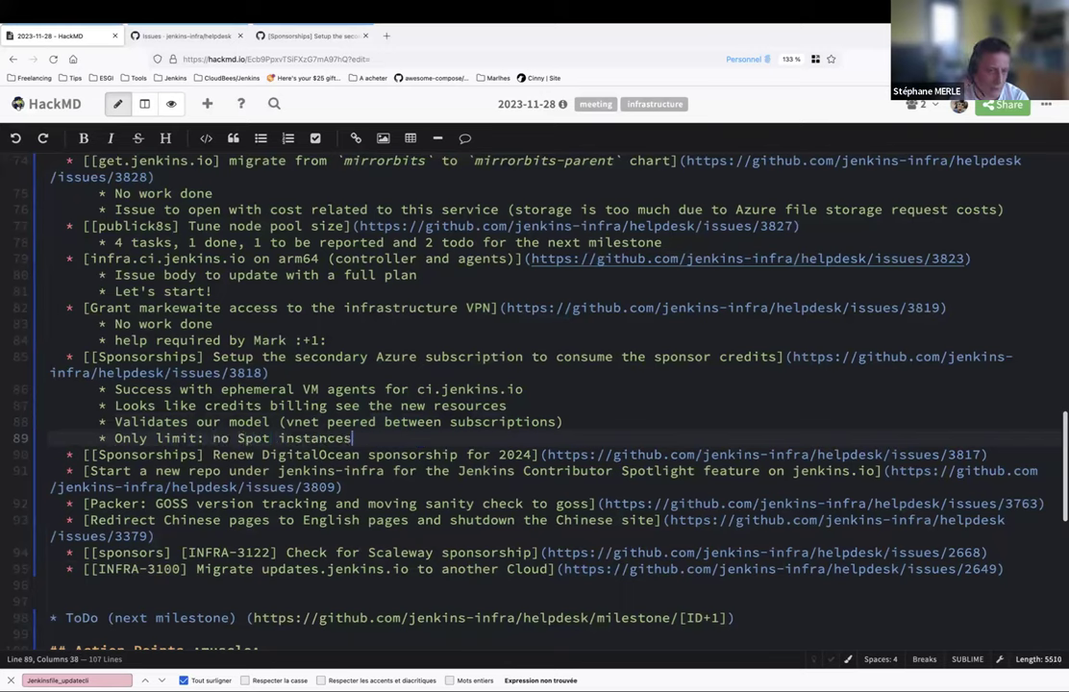
text( for now (suot)
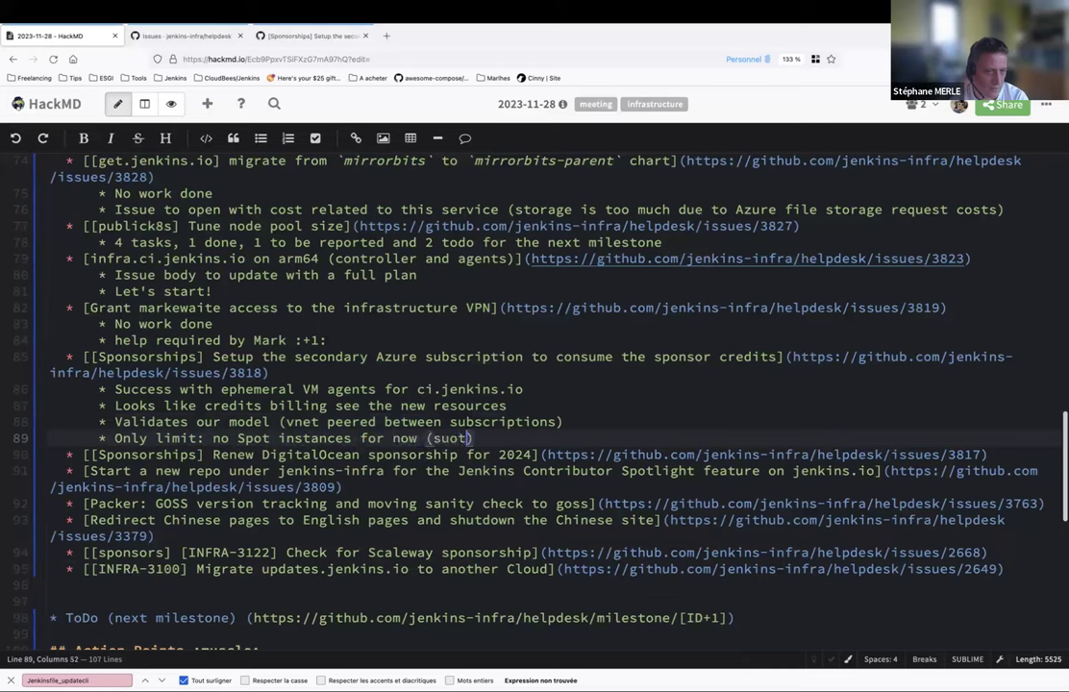
key(ctrl+BackSpace)
text(quota)
key(Delete)
text(limita)
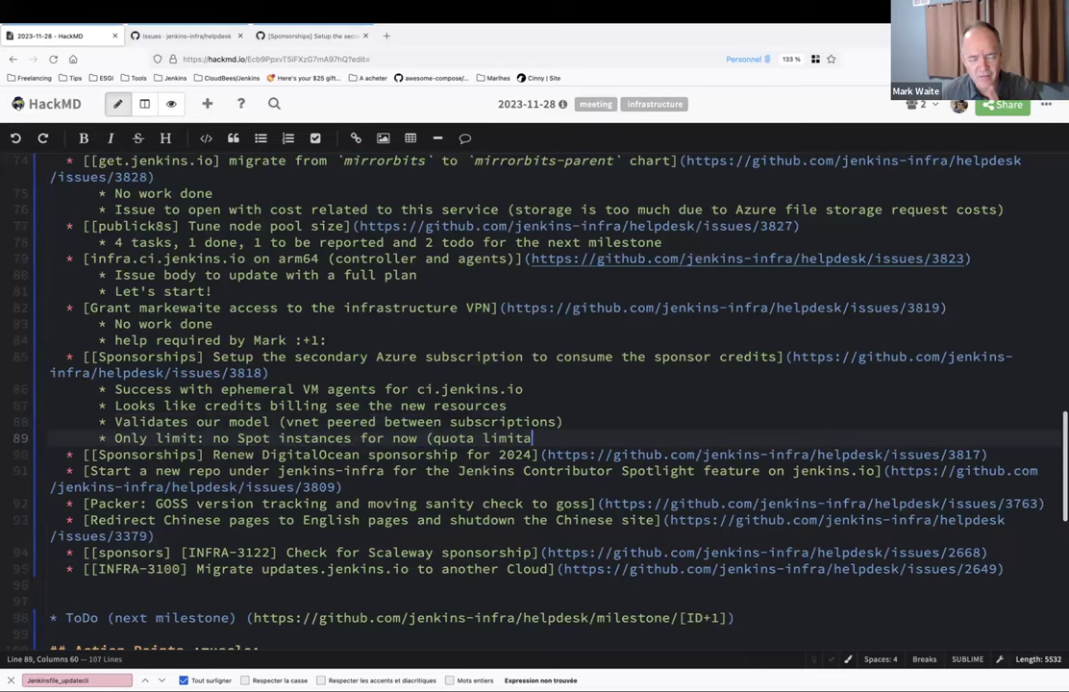
text(tion))
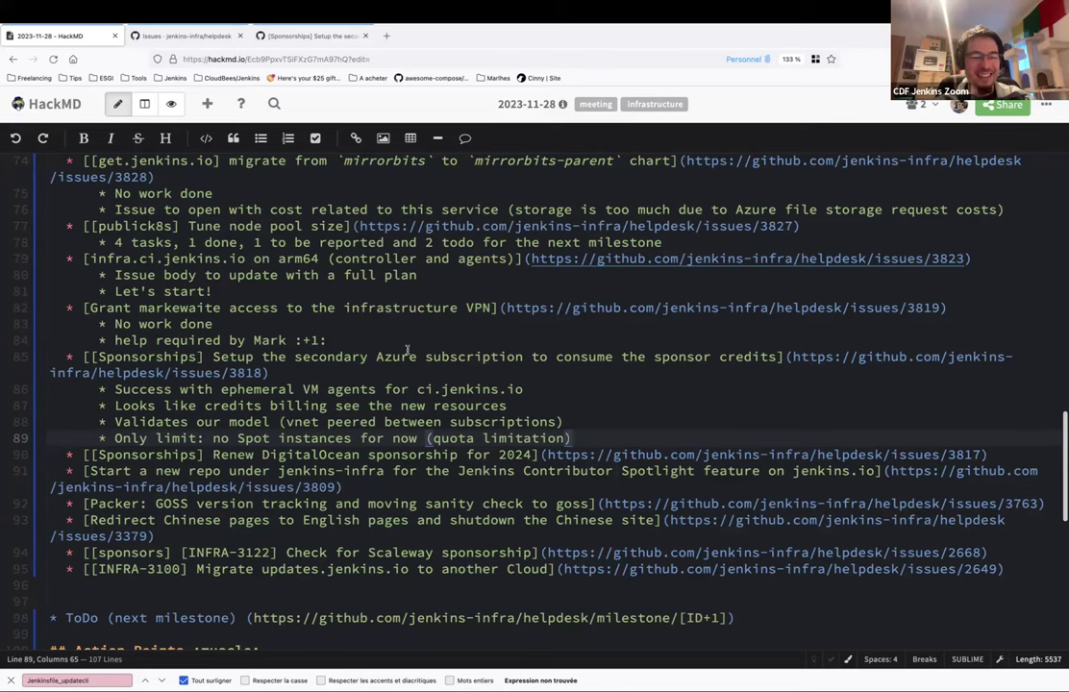
- Add a "Next steps:" sub-bullet under the secondary Azure subscription item, with nested bullets "ACI for ci.jenkins.io" and "trusted, cert and infra.ci (VM agents)"
key(Return)
text(* Next steps:)
key(Return)
key(Tab)
text(ACI for ci.jenkins.io)
key(Return)
text(tr)
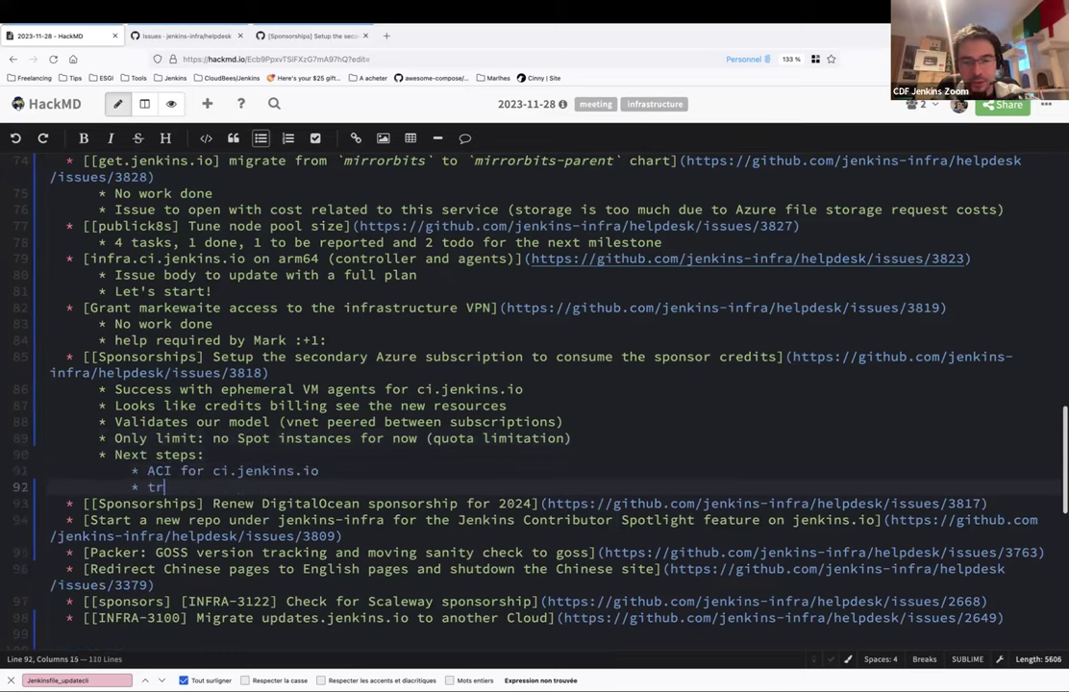
text(usted, cert and i)
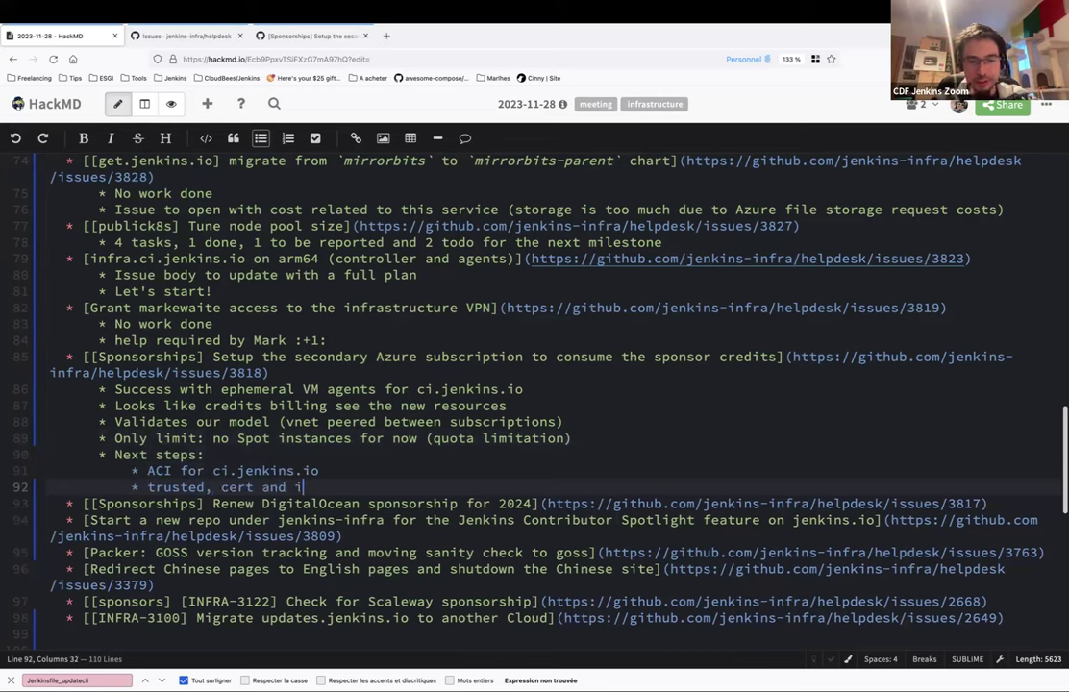
text(nfra.ci (VM agents))
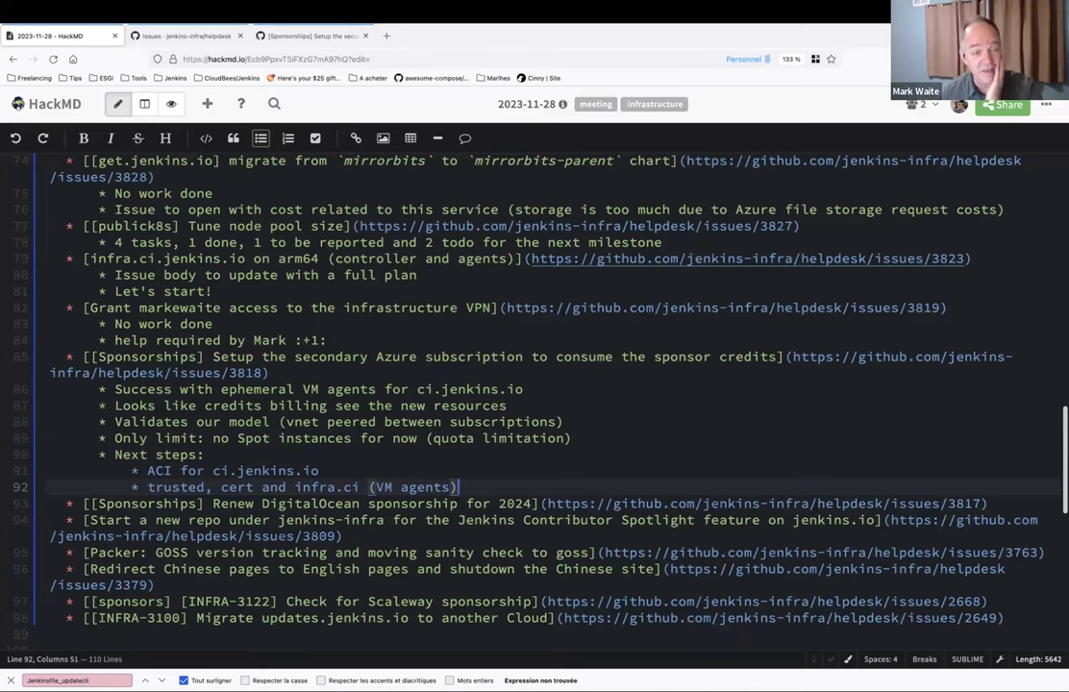
- Add a sub-bullet at the same level as "Next steps:" reading "Q: should we write a blog post about this?"
key(Return)
key(BackSpace)
text(* Q:)
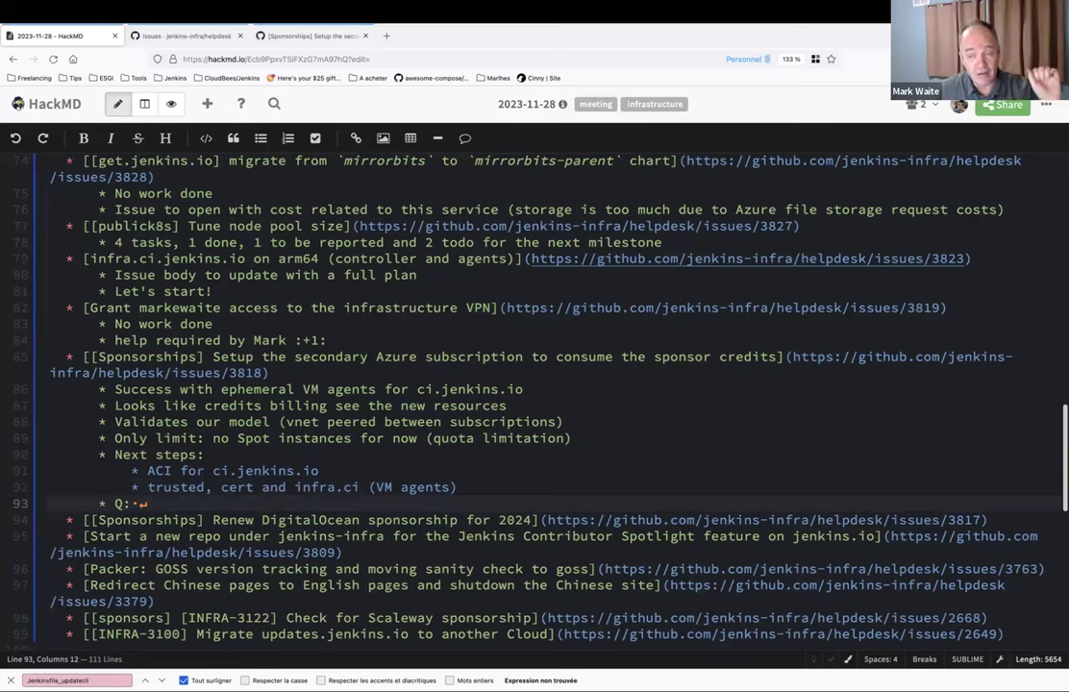
text(should we)
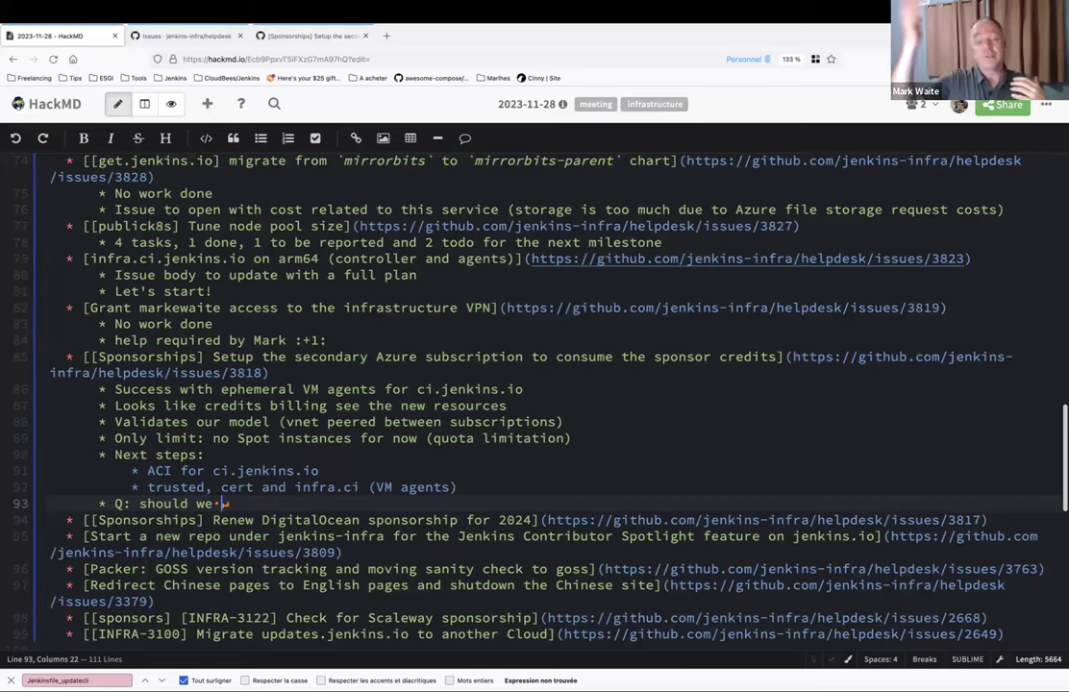
text(blog)
click(221, 503)
text(write a)
click(327, 503)
text(post)
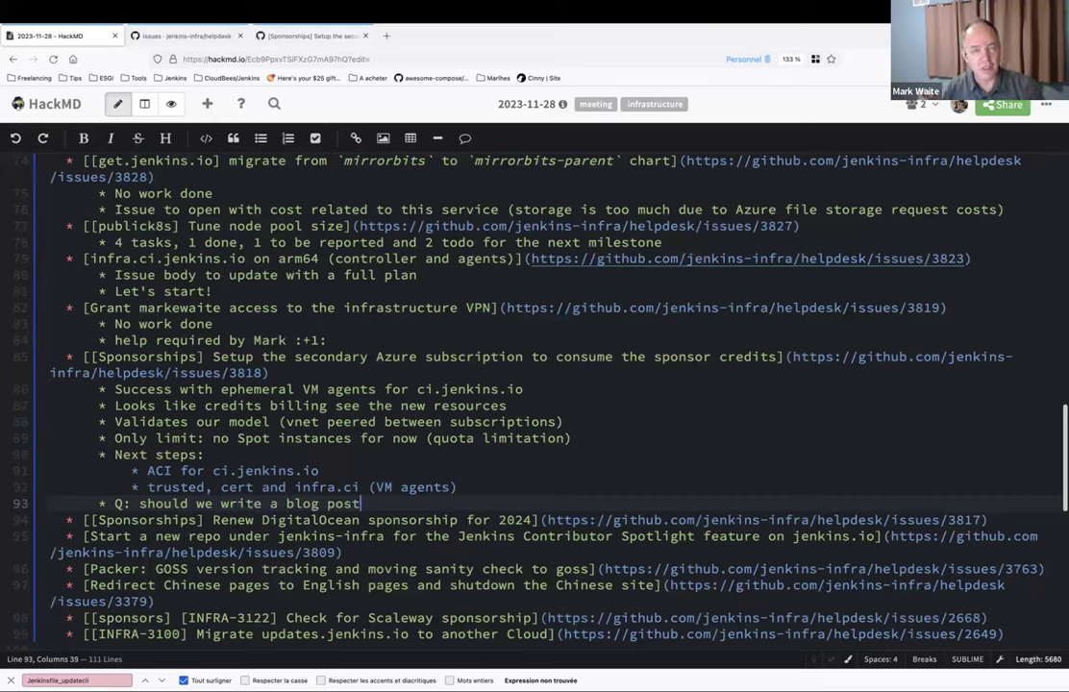
text( about this?)
- Nest a bullet under the blog post question: "A: yes good idea! We only have to wait for the first credits to be used for billing."
key(Return)
key(Tab)
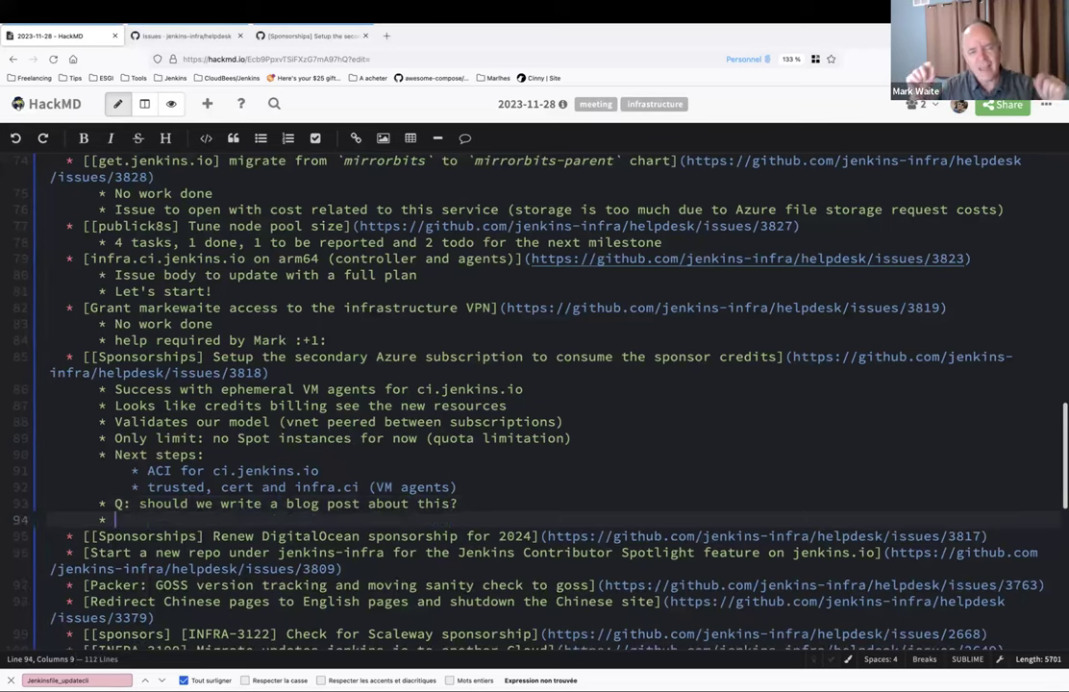
text(A: yes good idea!)
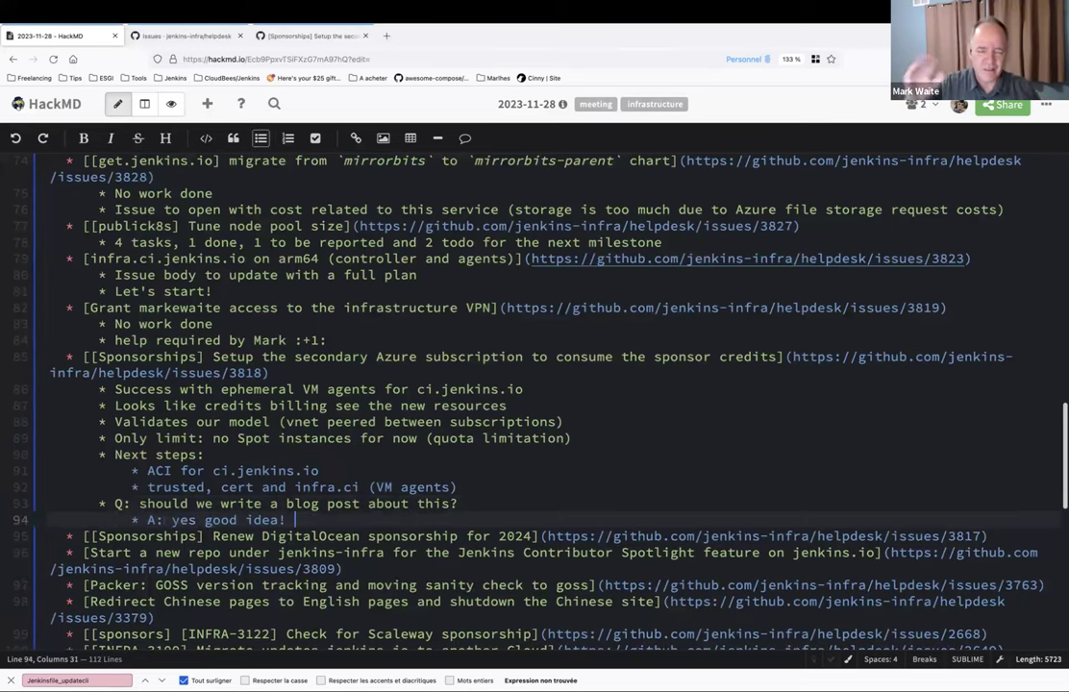
text( We only )
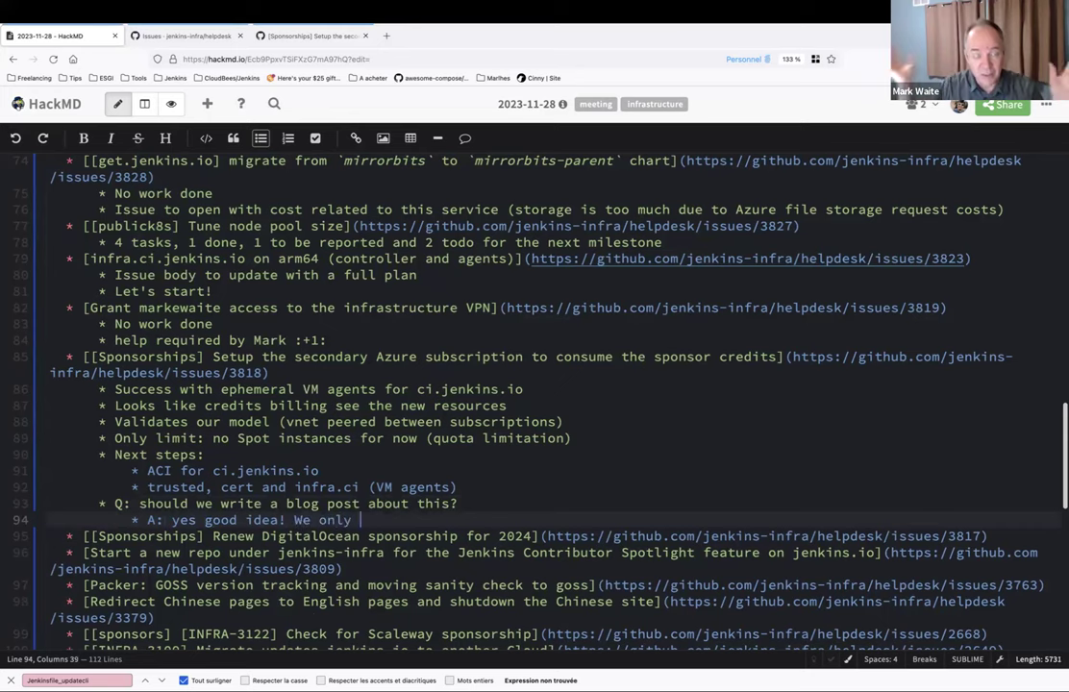
text(have to aiit)
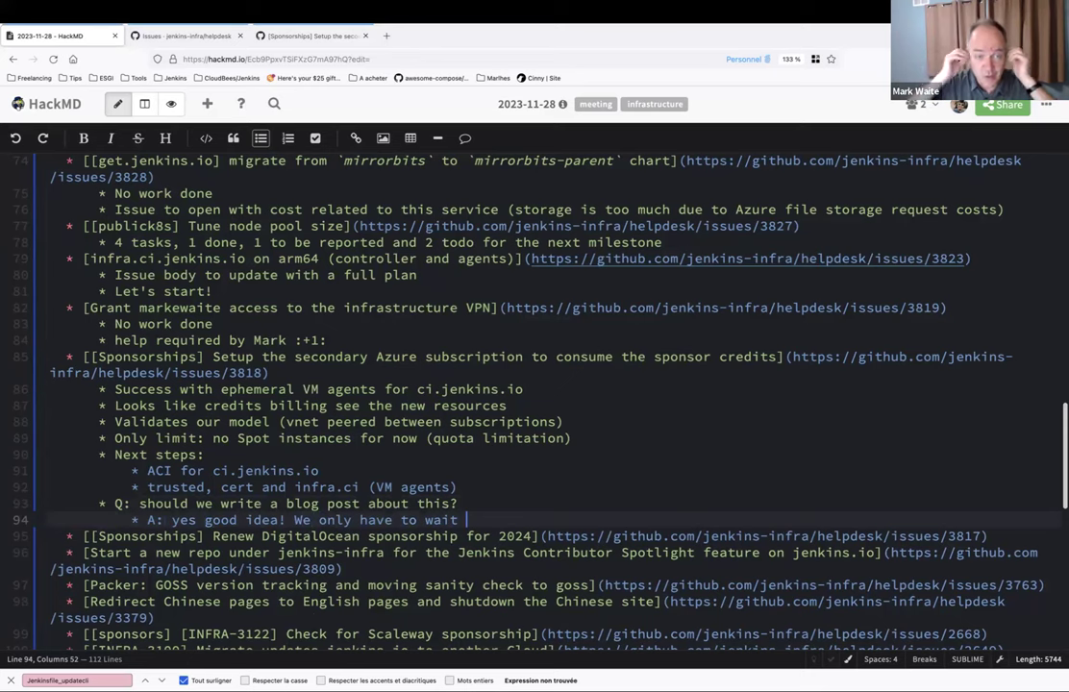
text( for )
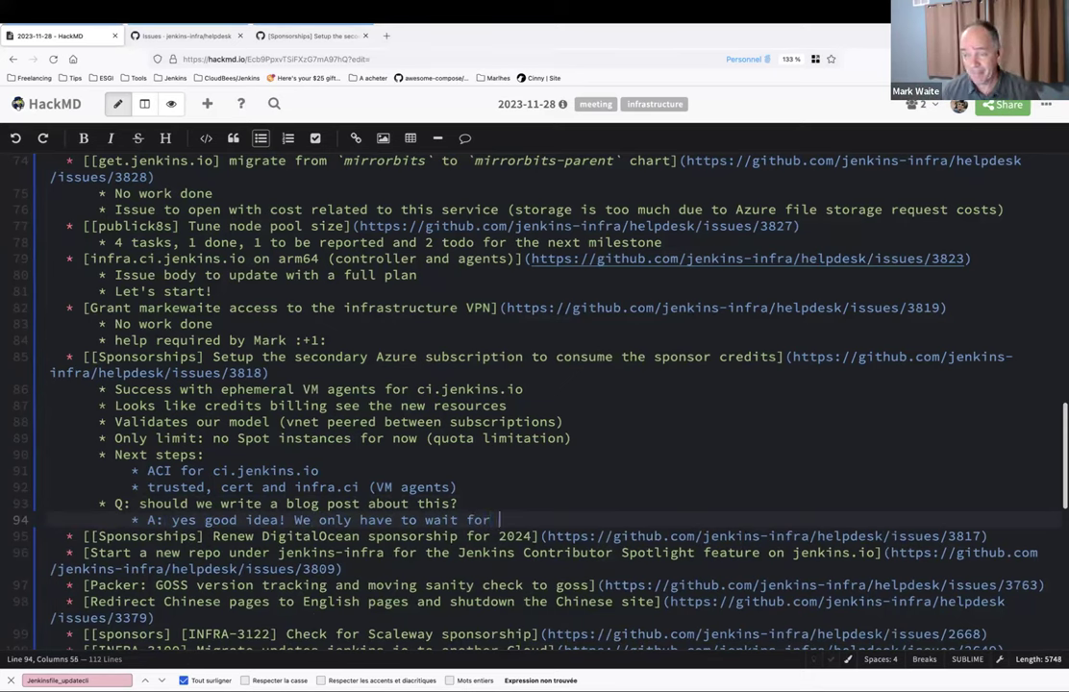
text(credthe firdst)
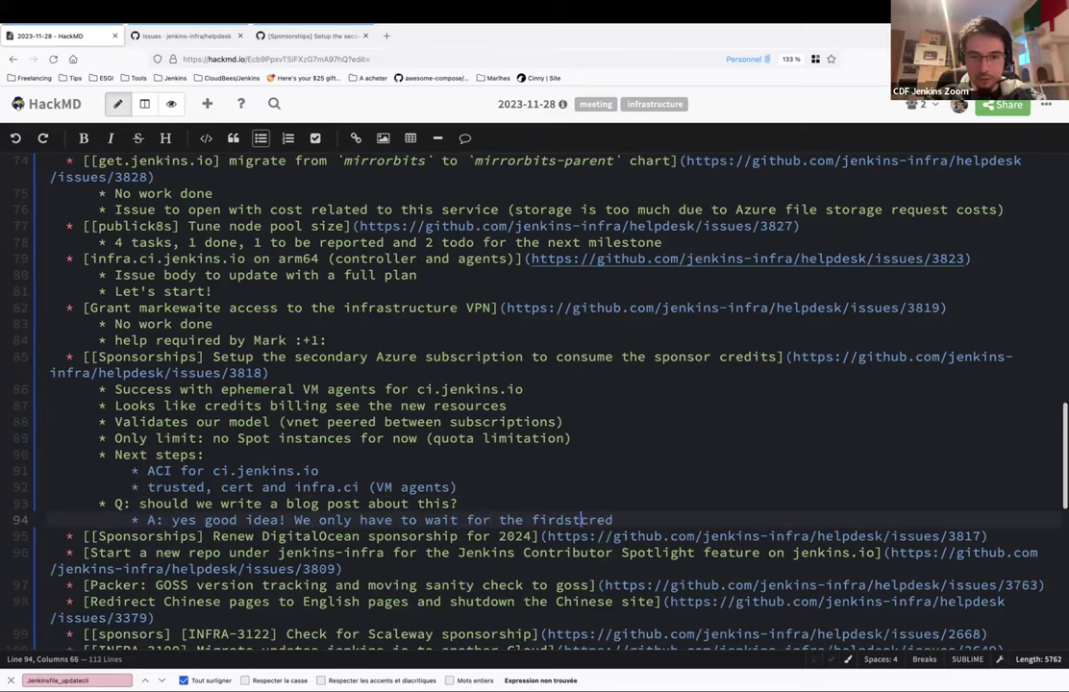
key(Left)
key(Left)
key(BackSpace)
key(End)
text(i)
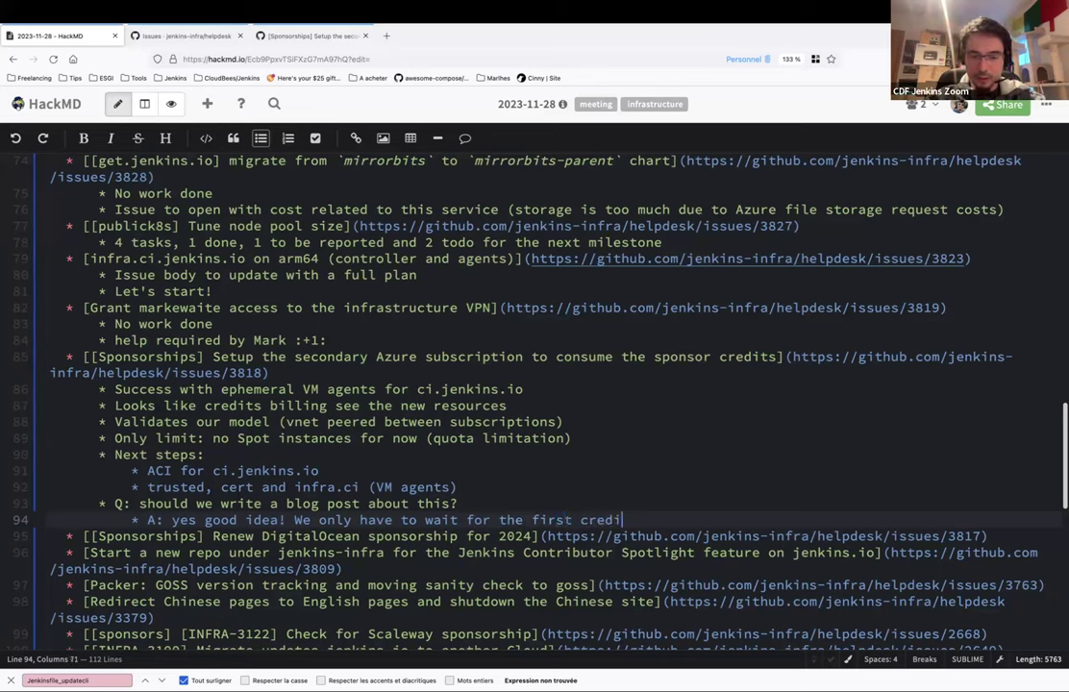
text(ts to be used fo)
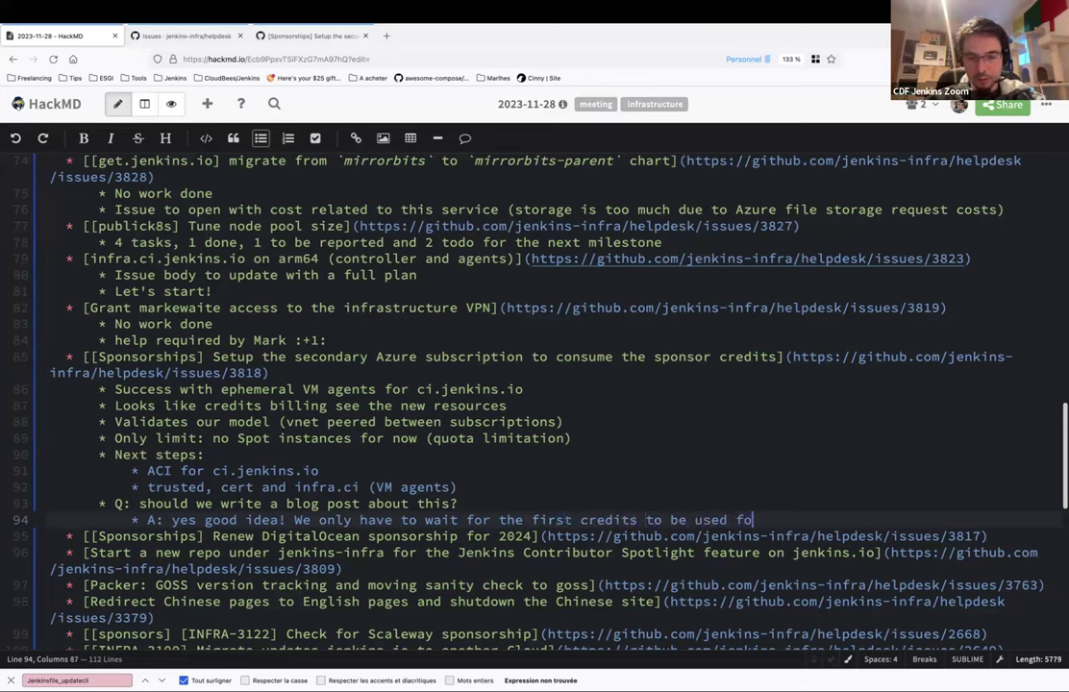
text(r billing)
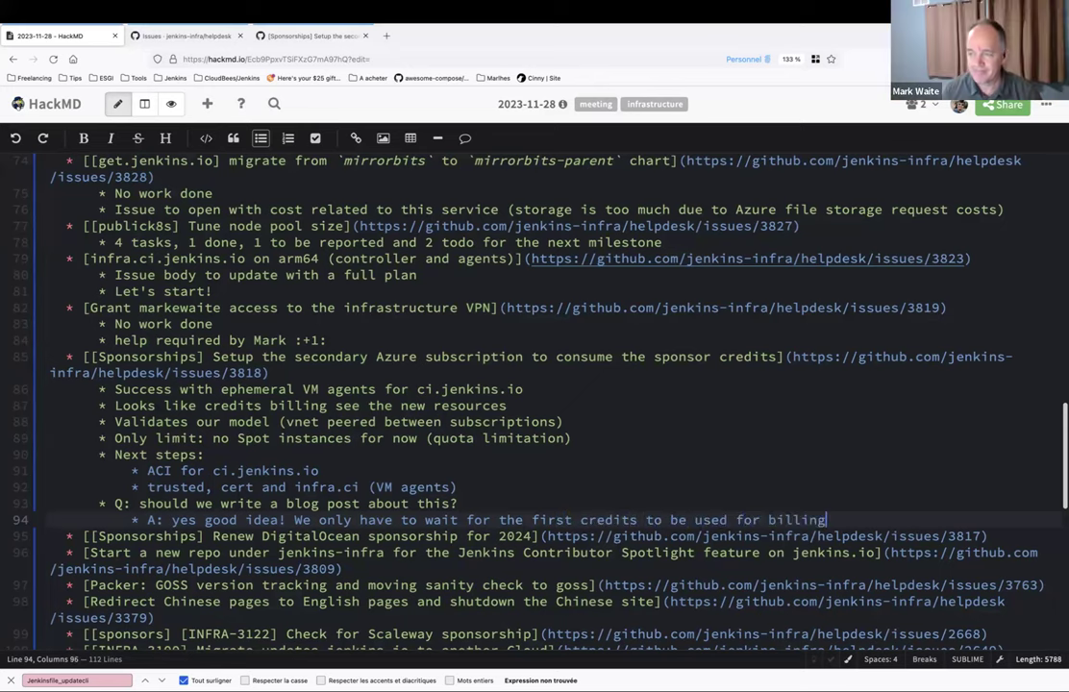
scroll(423, 278, down, 2)
text(. Jo)
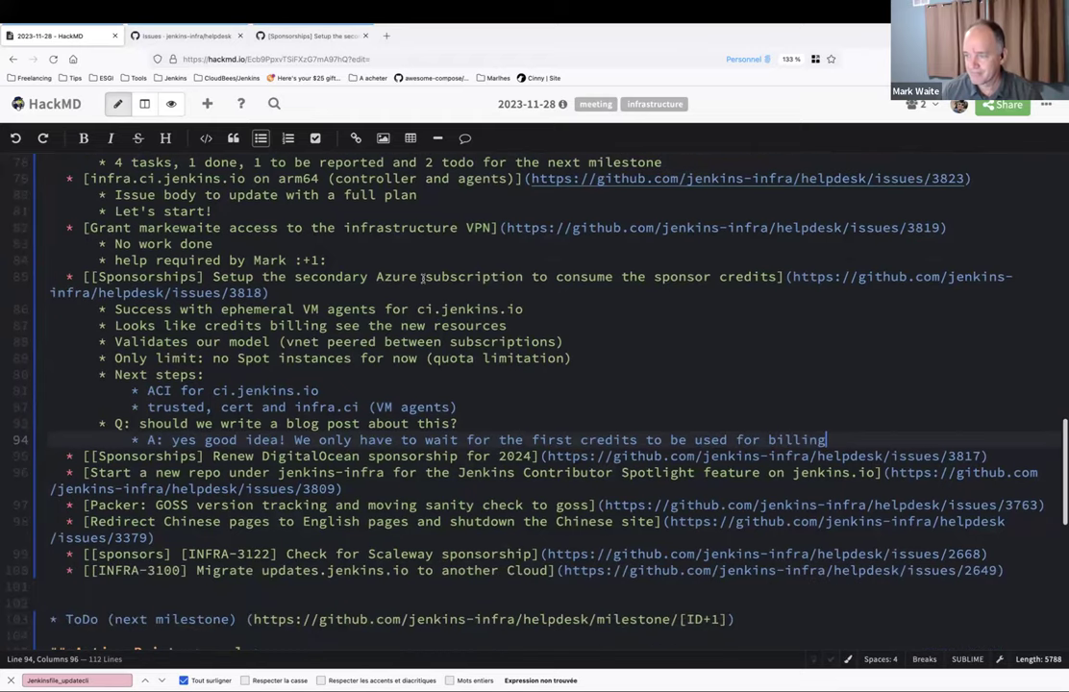
key(BackSpace)
key(BackSpace)
key(BackSpace)
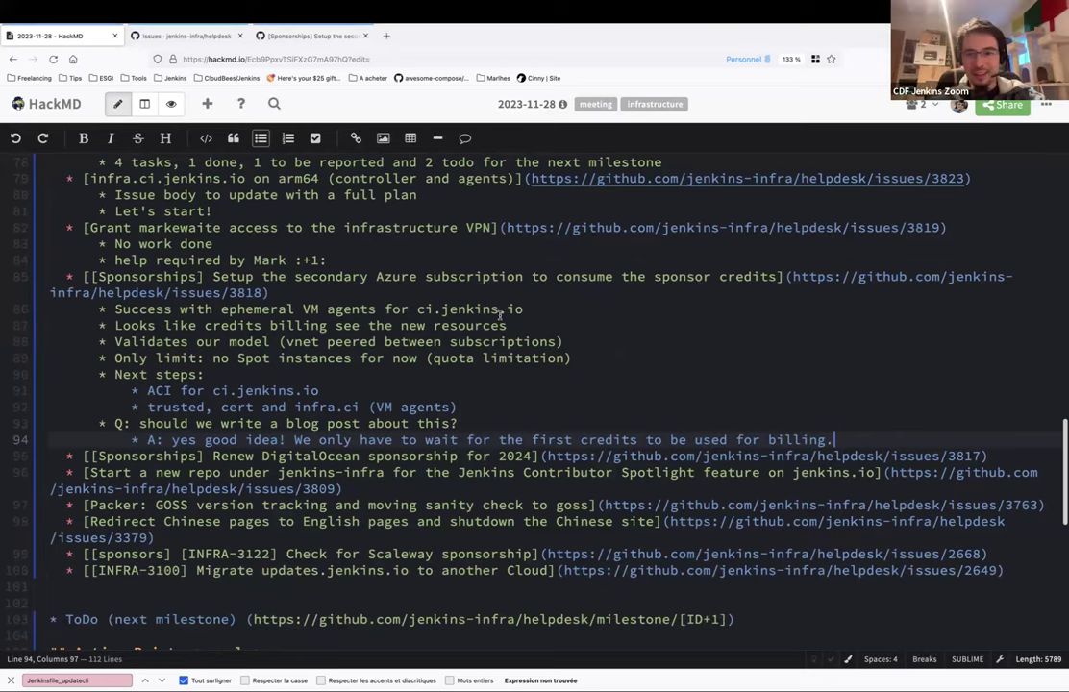
key(Down)
key(Up)
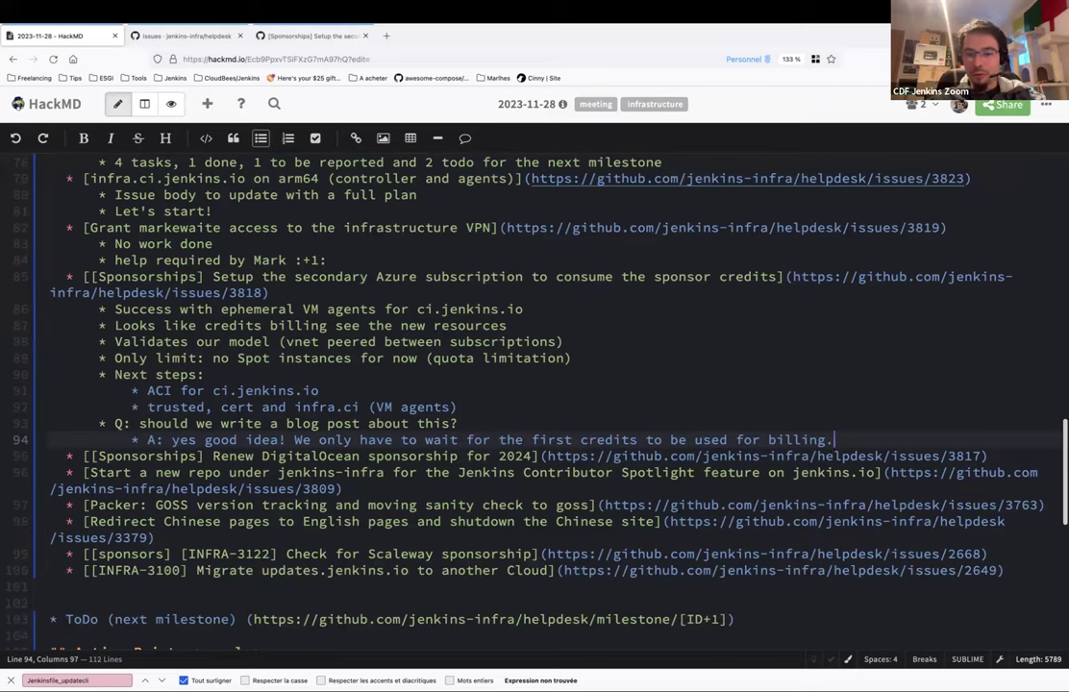
- Add two sub-bullets under the DigitalOcean sponsorship renewal item: "No work done" and "Need to do it before end of week"
key(Down)
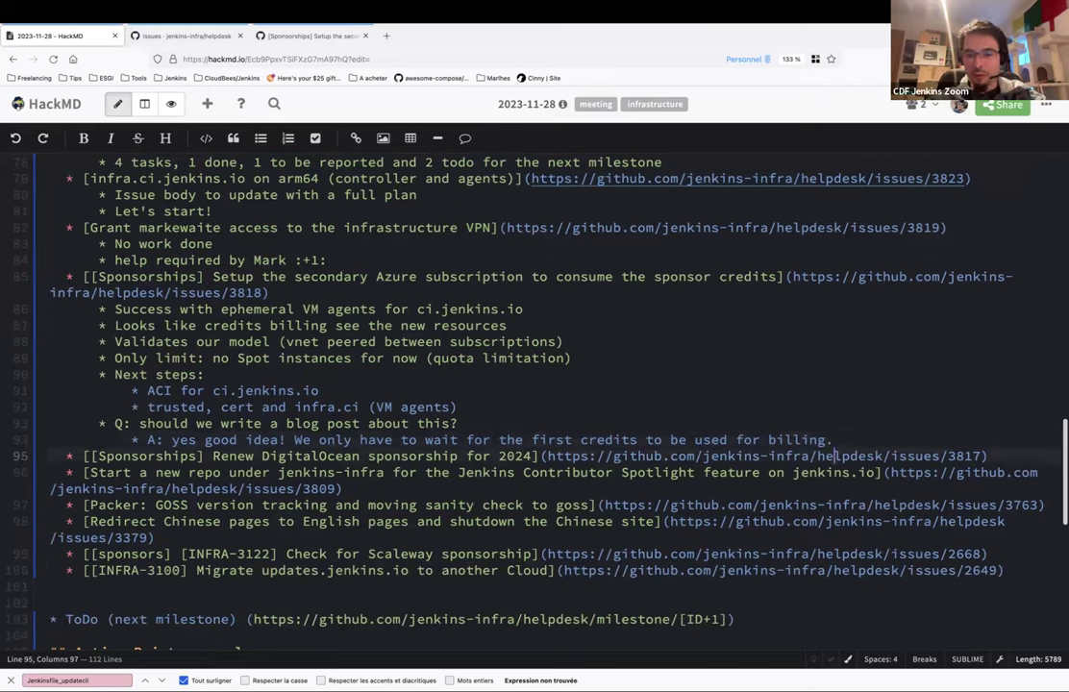
click(991, 456)
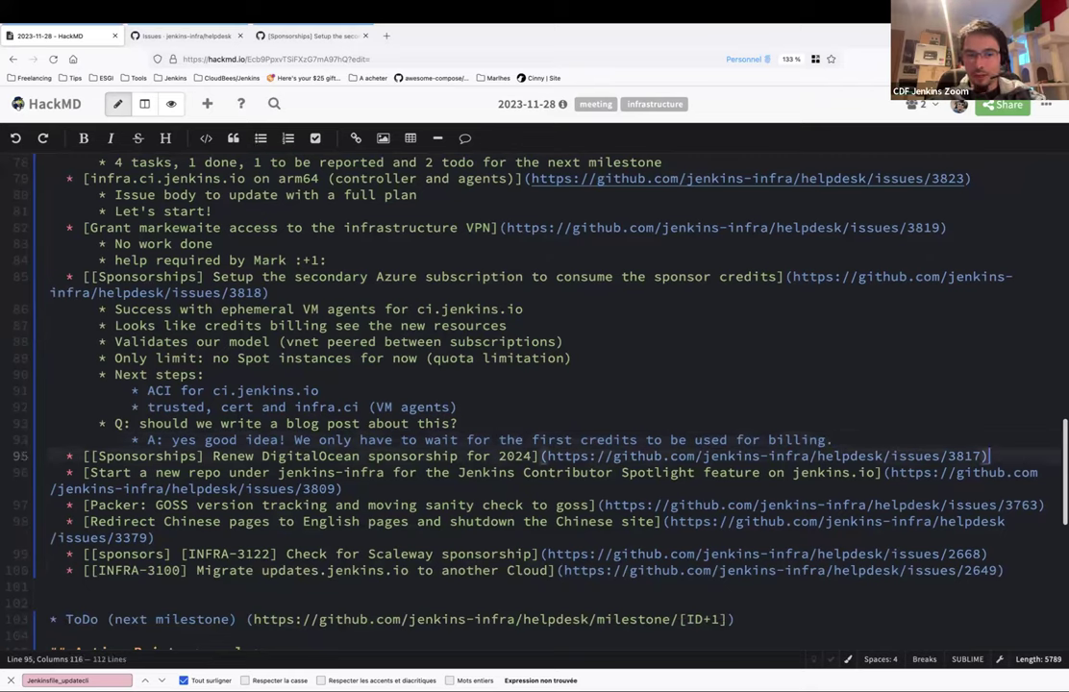
key(Return)
key(Tab)
click(99, 245)
click(114, 472)
key(BackSpace)
key(BackSpace)
text(* No work done)
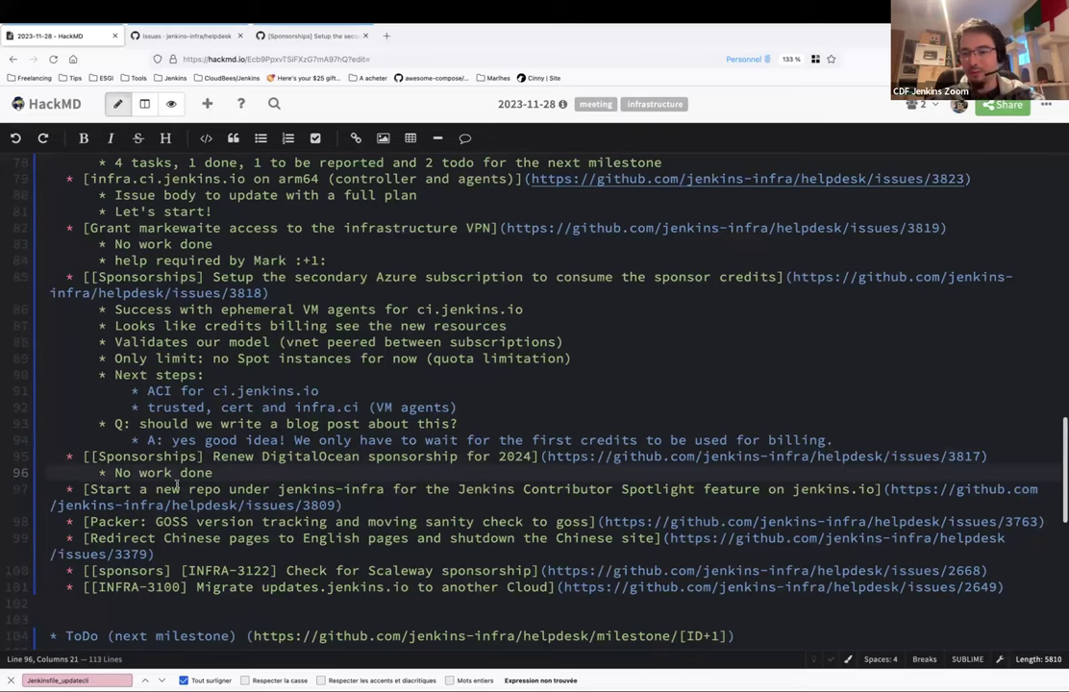
key(Return)
text(Need to do it before en)
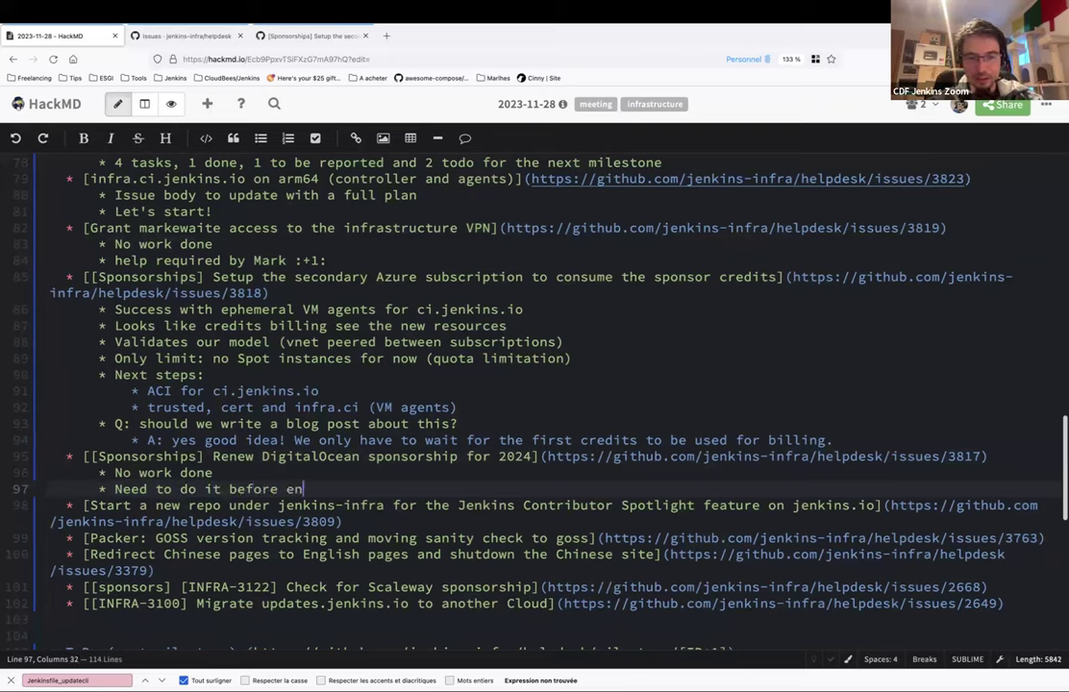
text(d of week)
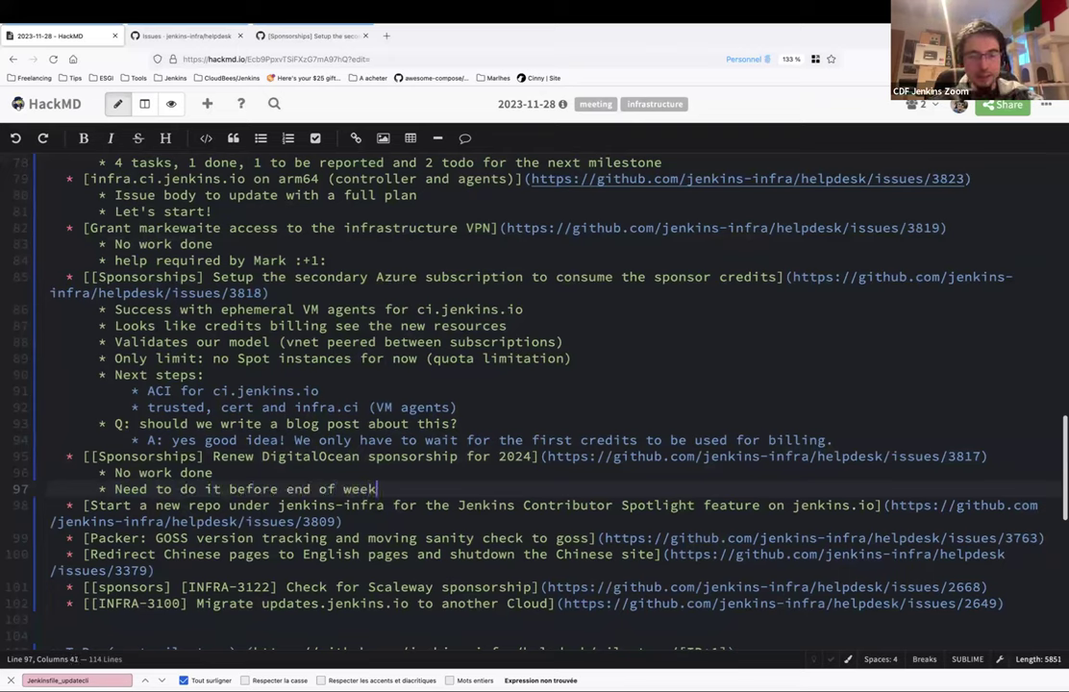
- Start an empty sub-bullet under the Jenkins Contributor Spotlight repository item
click(343, 521)
key(Return)
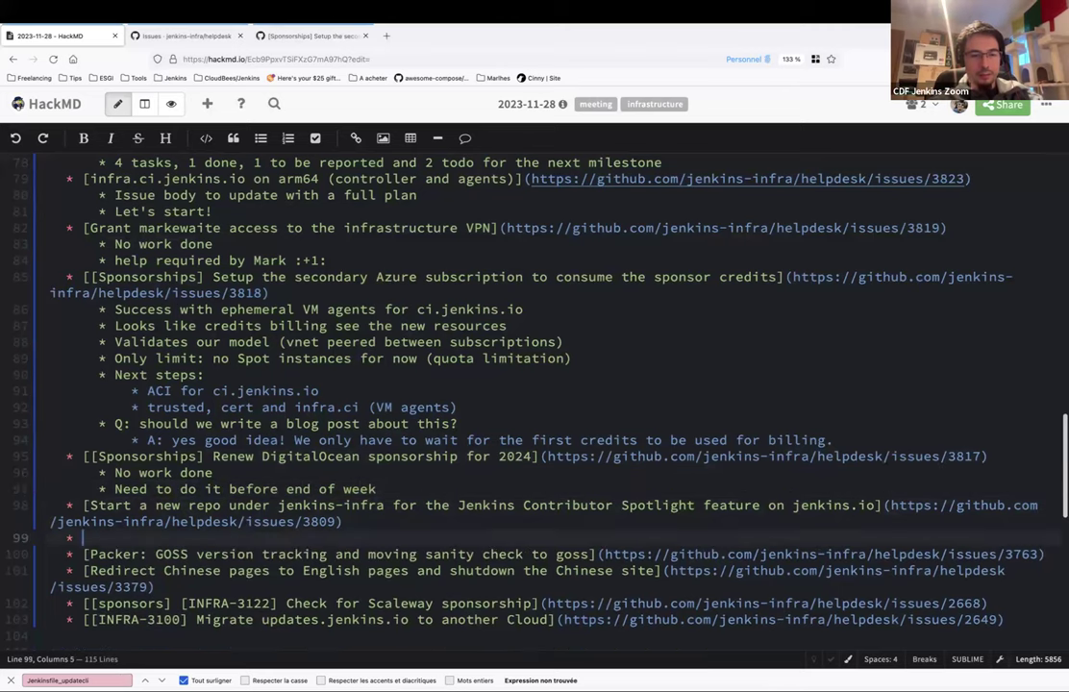
key(Tab)
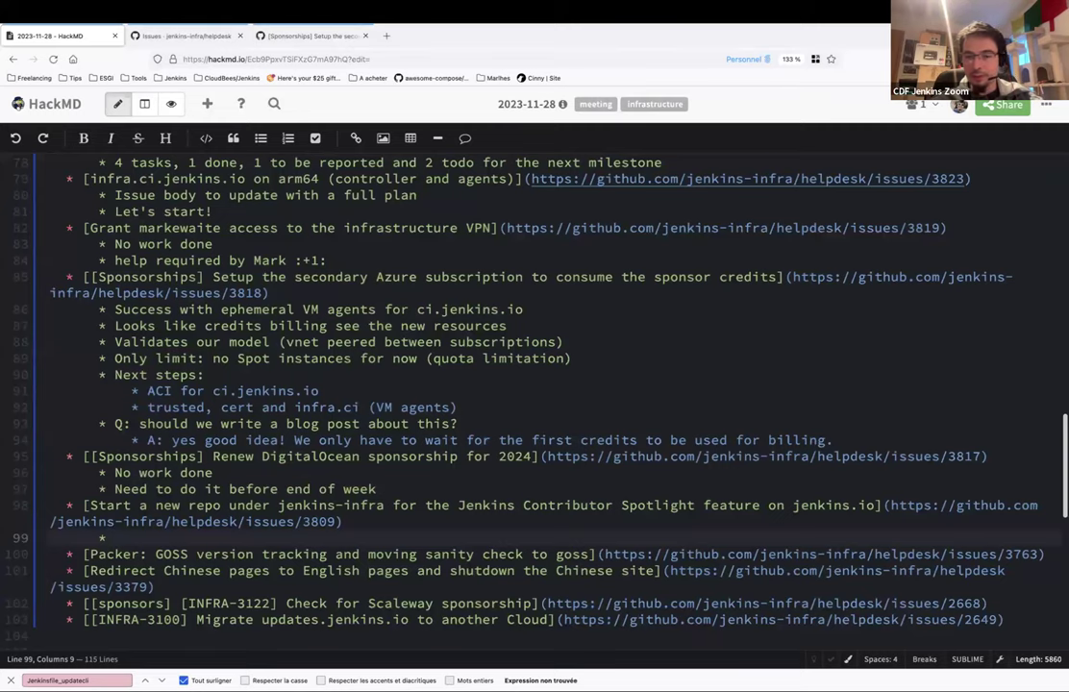
- Open contributors.jenkins.io in a new browser tab to check the Contributor Spotlight site
key(ctrl+t)
text(cont)
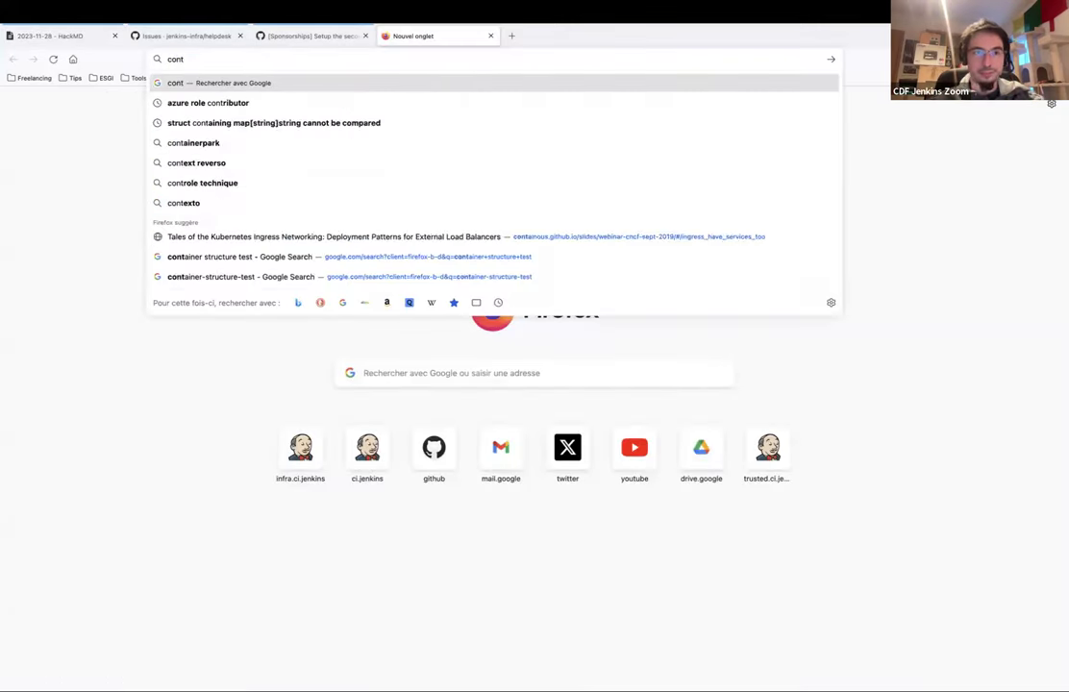
text(ribors.jenkins.io)
key(Return)
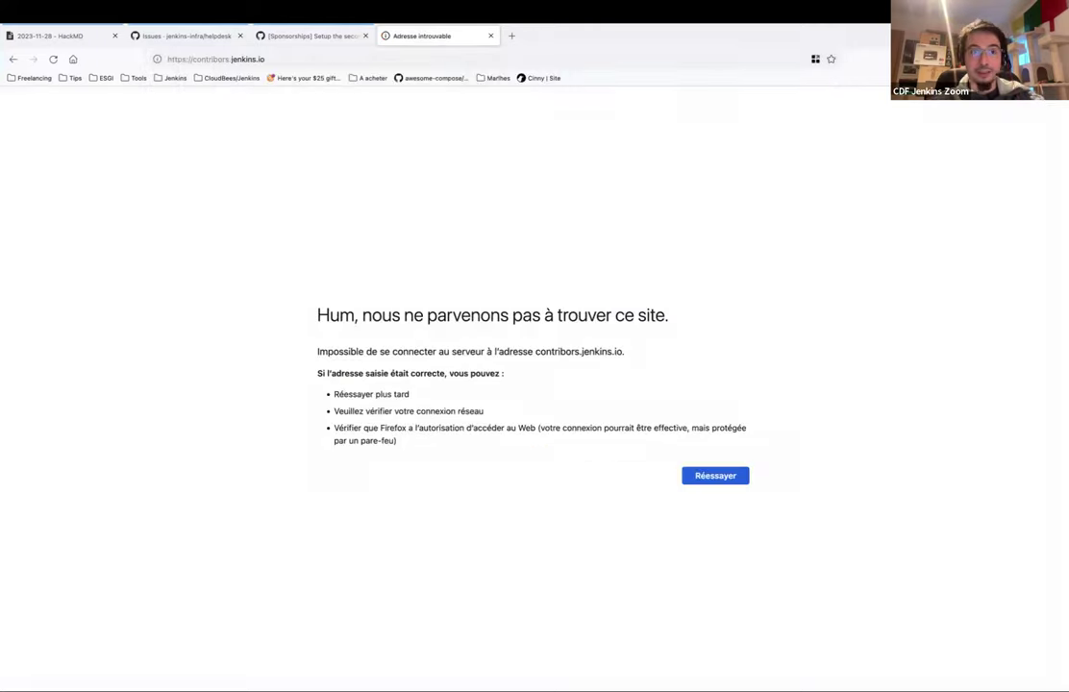
click(203, 55)
click(213, 61)
text(ut)
key(Return)
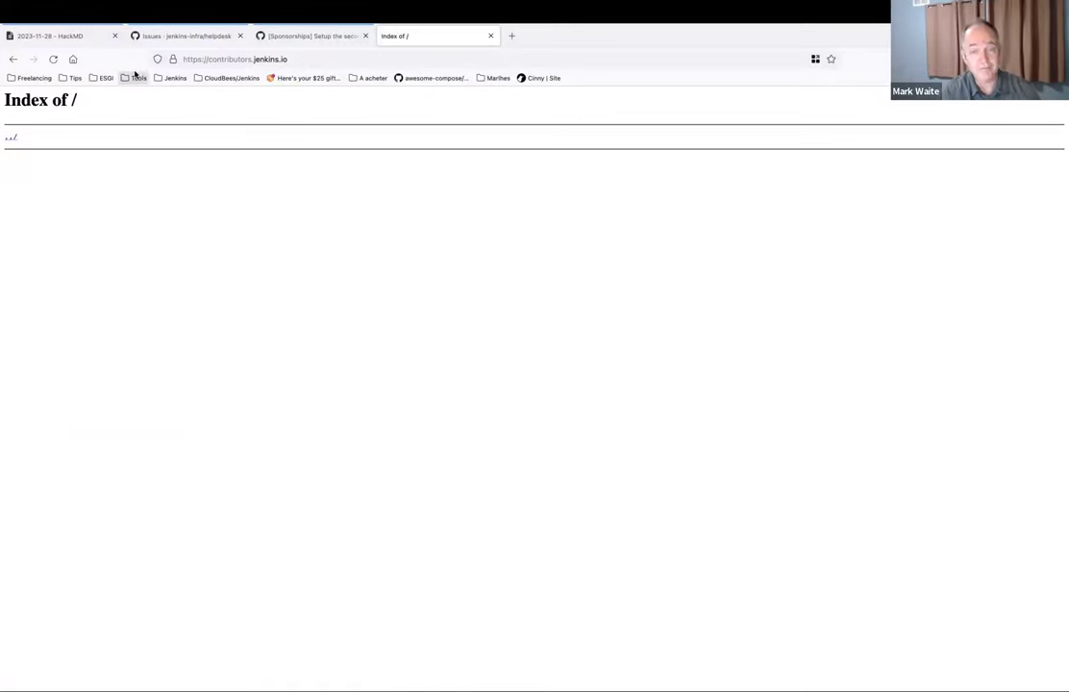
click(489, 36)
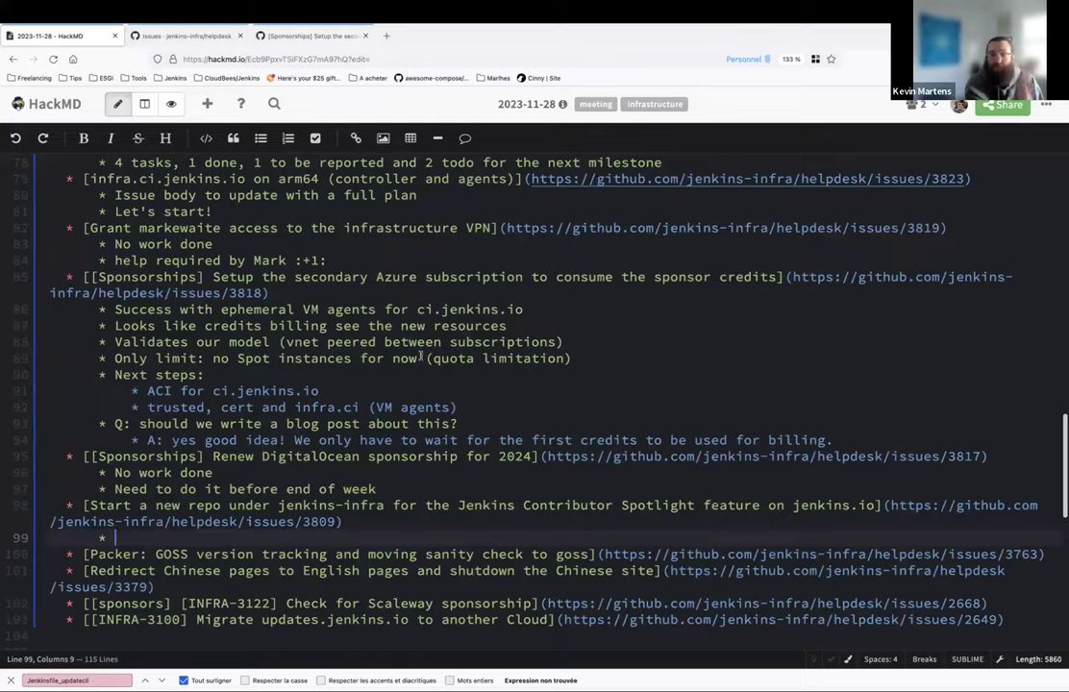
key(ctrl+shift+t)
click(258, 60)
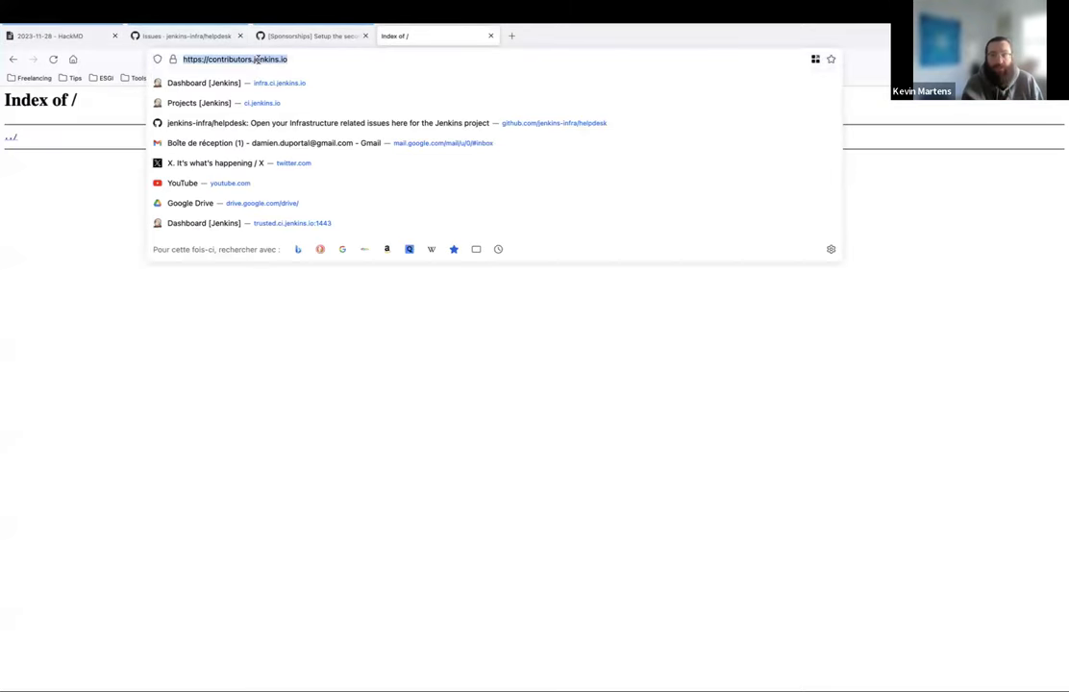
key(ctrl+c)
key(ctrl+w)
key(ctrl+v)
text(is up (but empty)
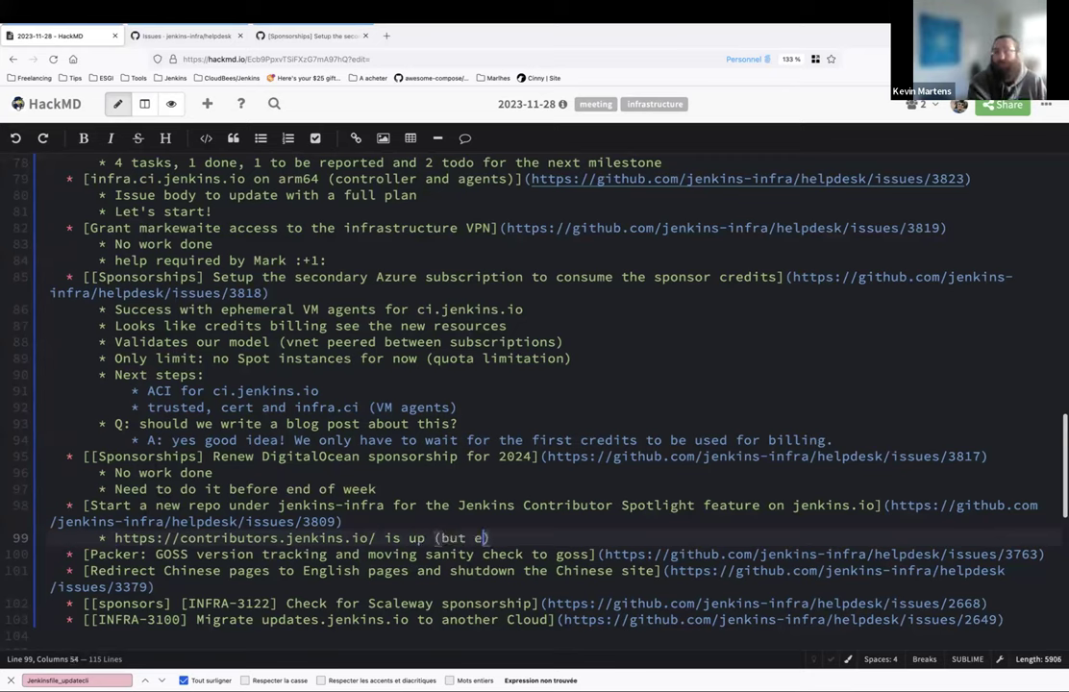
text())
- Add a second sub-bullet under the Contributor Spotlight item: "Deployment almost there from source code"
key(Return)
text(Deployment)
text( almost there)
text( for)
key(BackSpace)
key(BackSpace)
key(BackSpace)
text(grom sourc)
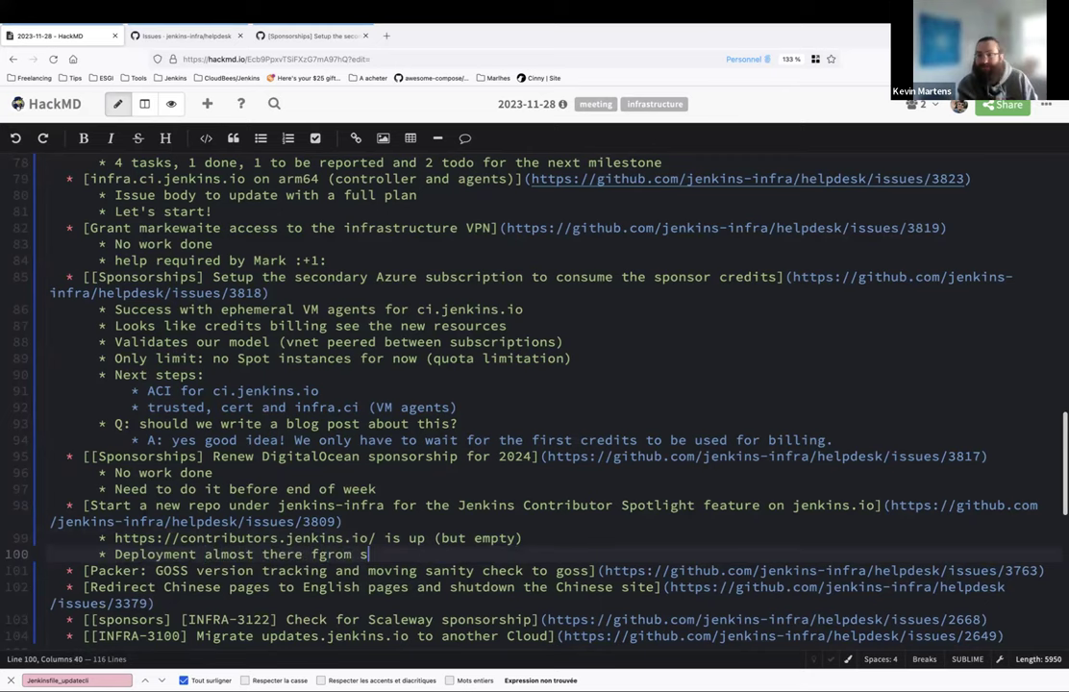
key(ctrl+Left)
key(ctrl+Left)
key(Right)
key(Delete)
key(End)
text(e code)
- Add the sub-bullet "Congrats everyone involved in this!" below the deployment remark
key(Return)
text(Congrate)
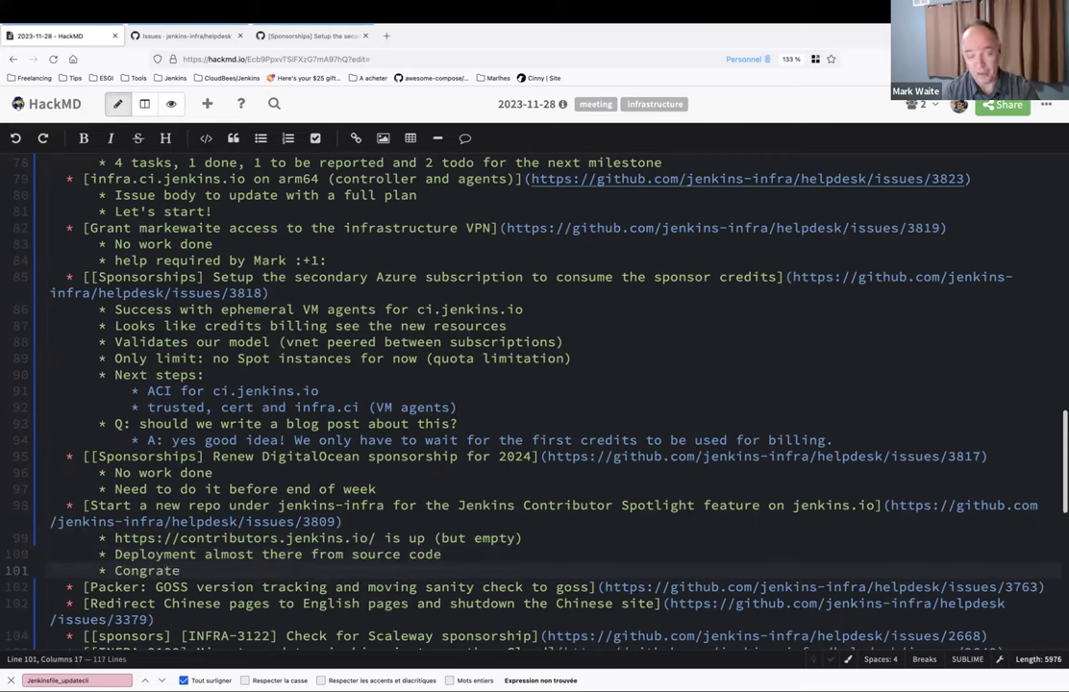
key(BackSpace)
text(s eve)
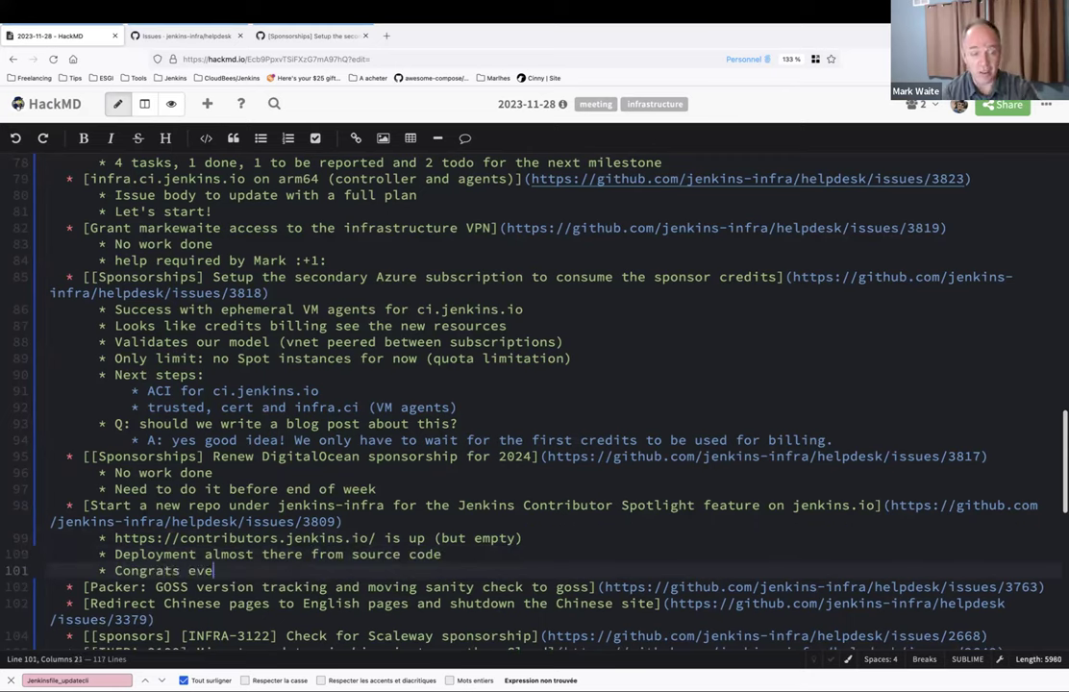
text(ryone involved i)
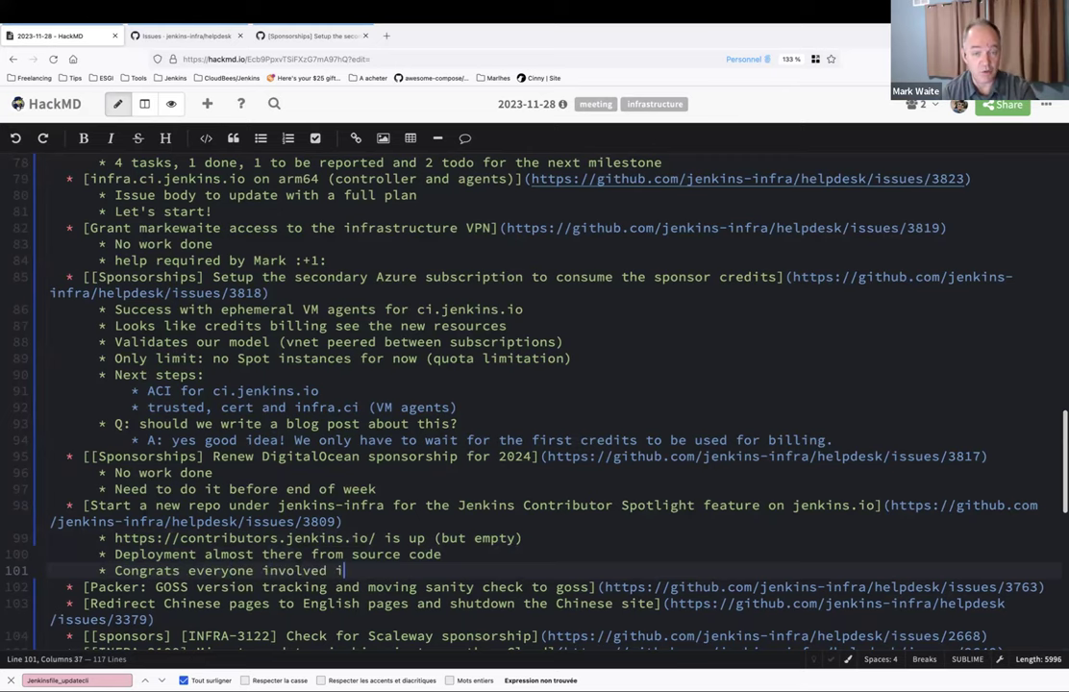
text(n this!)
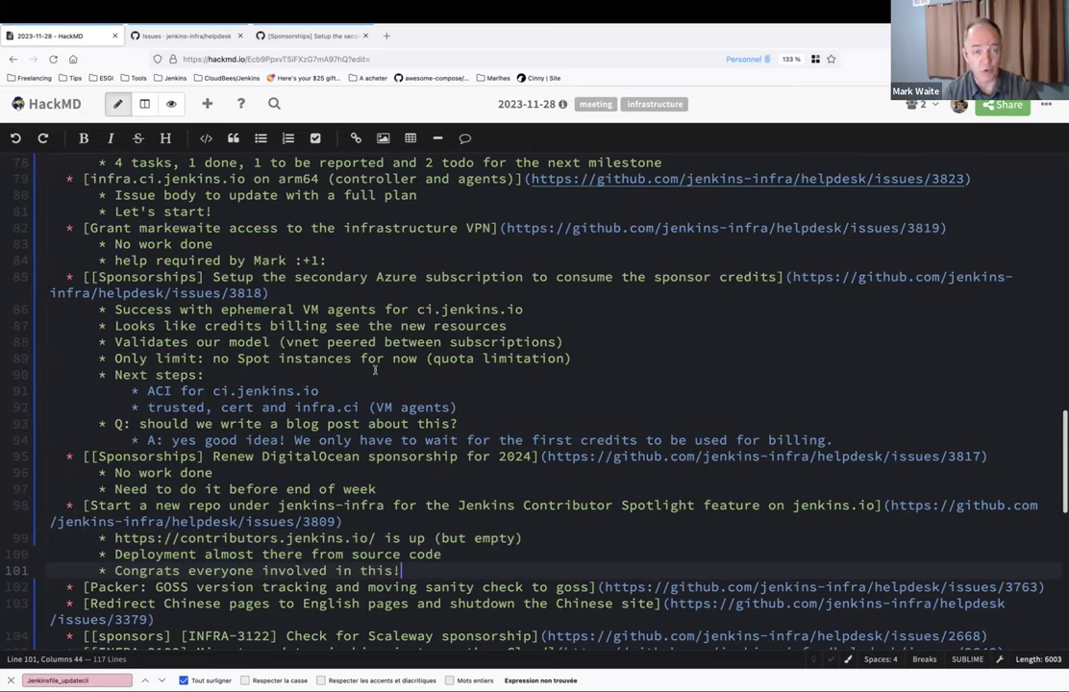
- Add the sub-bullet "Concept presented to board, looks really good!" under the Contributor Spotlight item
scroll(375, 370, down, 4)
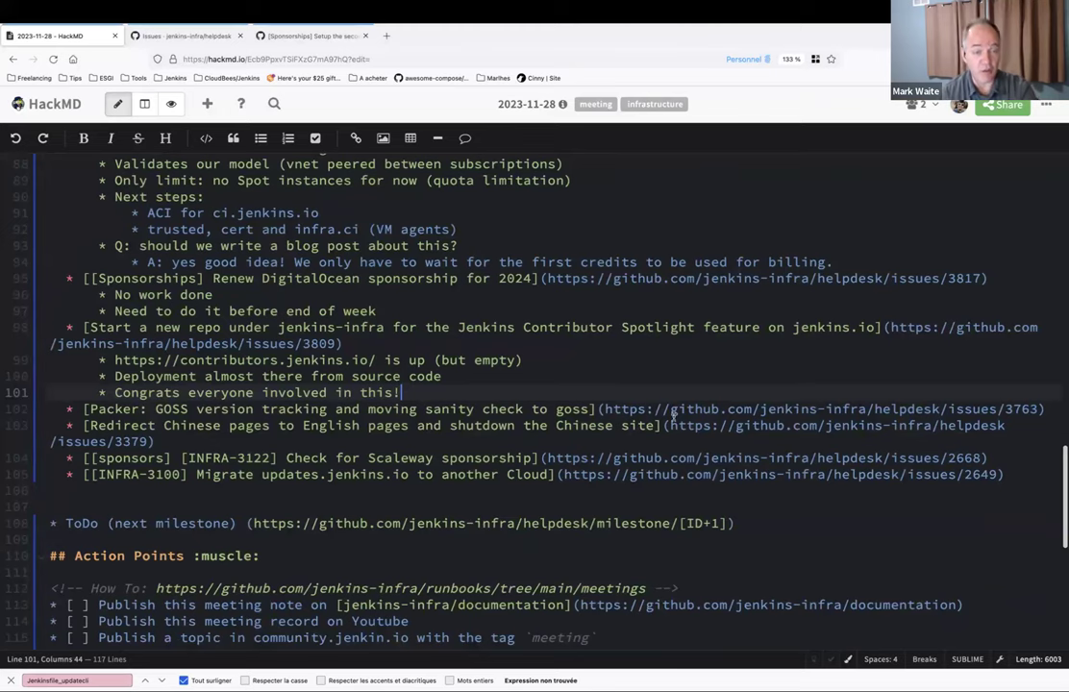
key(Return)
text(Concept pre)
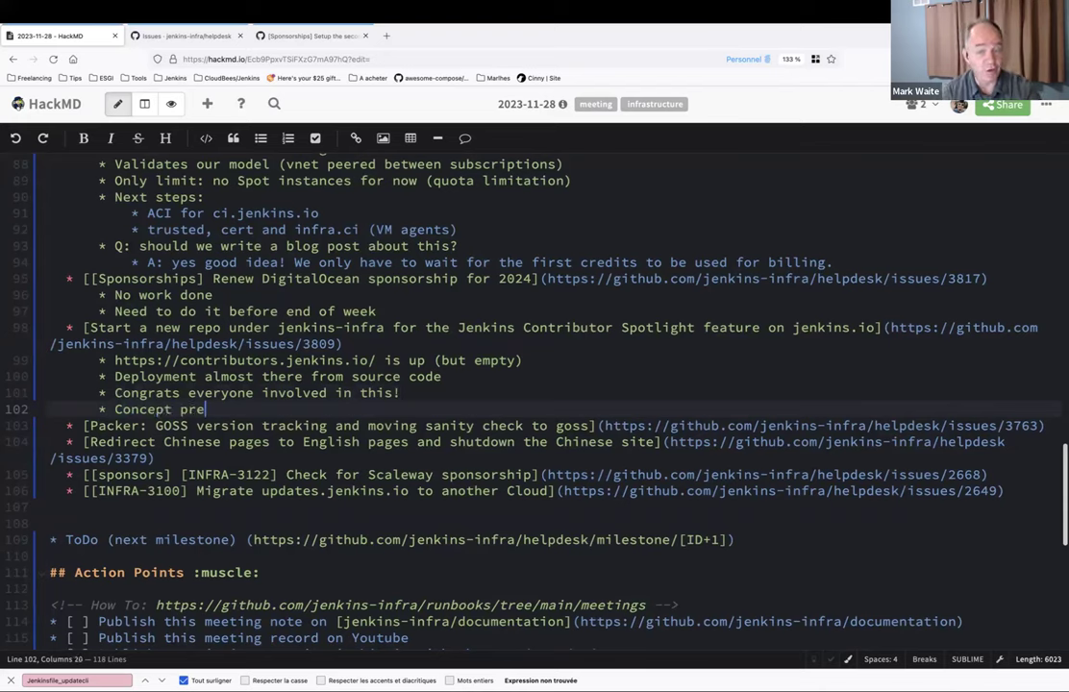
text(sented to board)
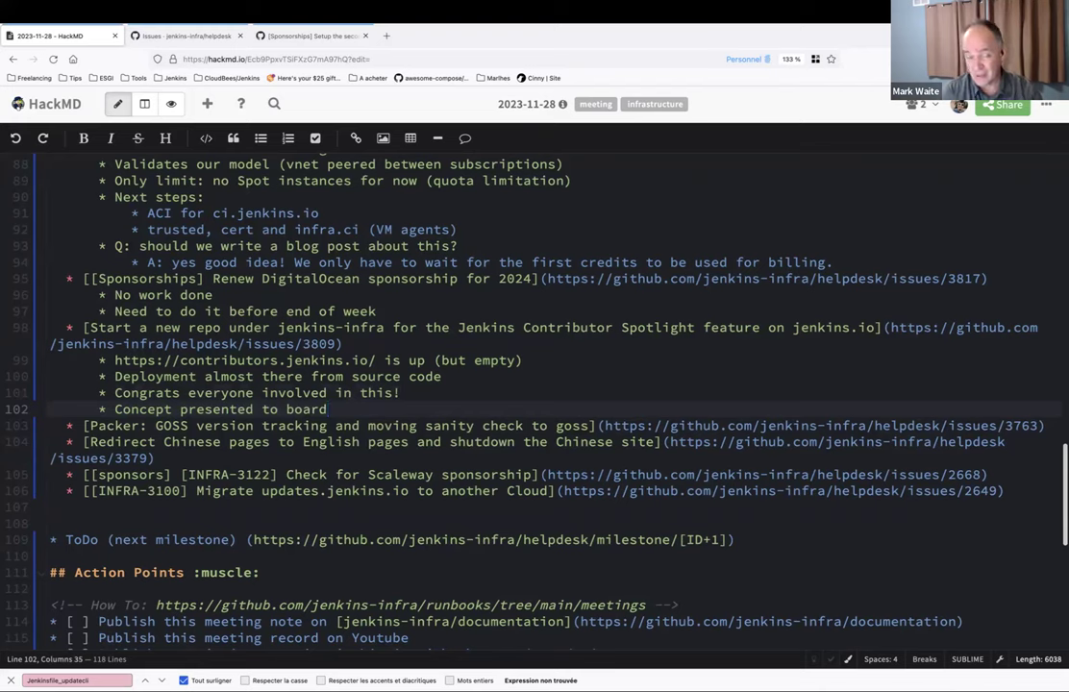
text(, l)
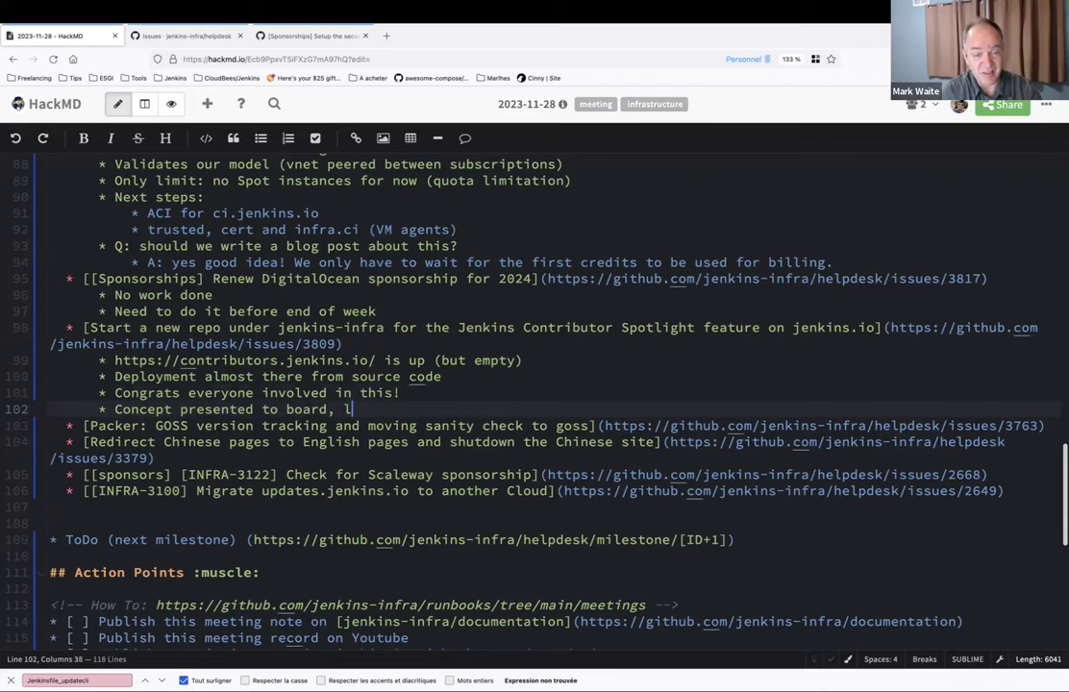
text(ooks really good !)
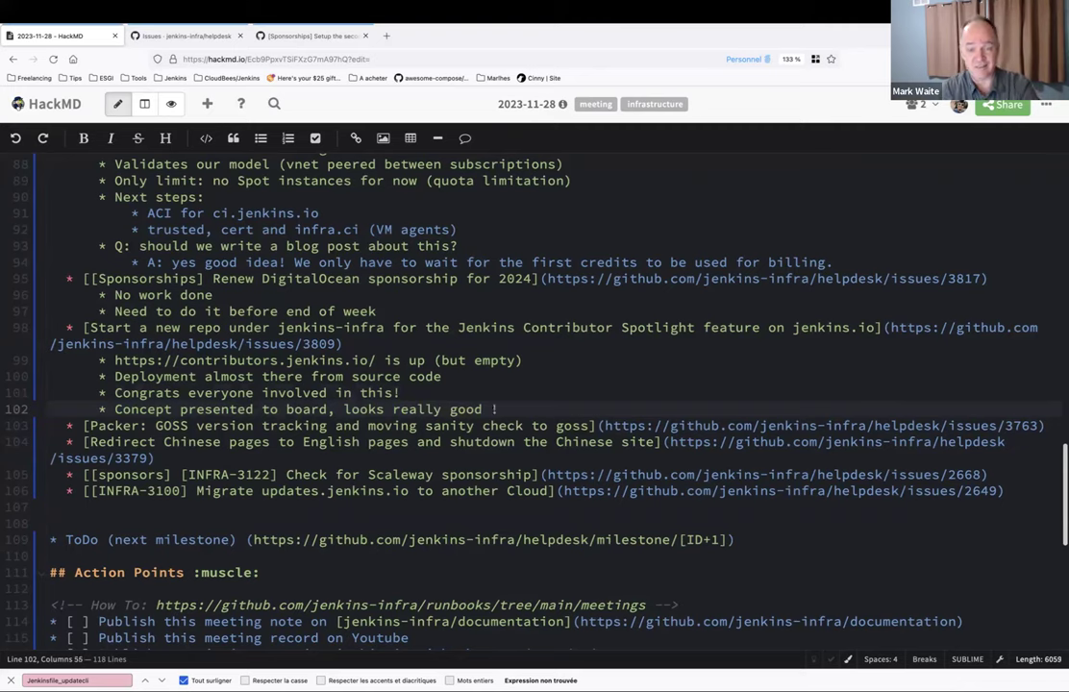
key(BackSpace)
text(!)
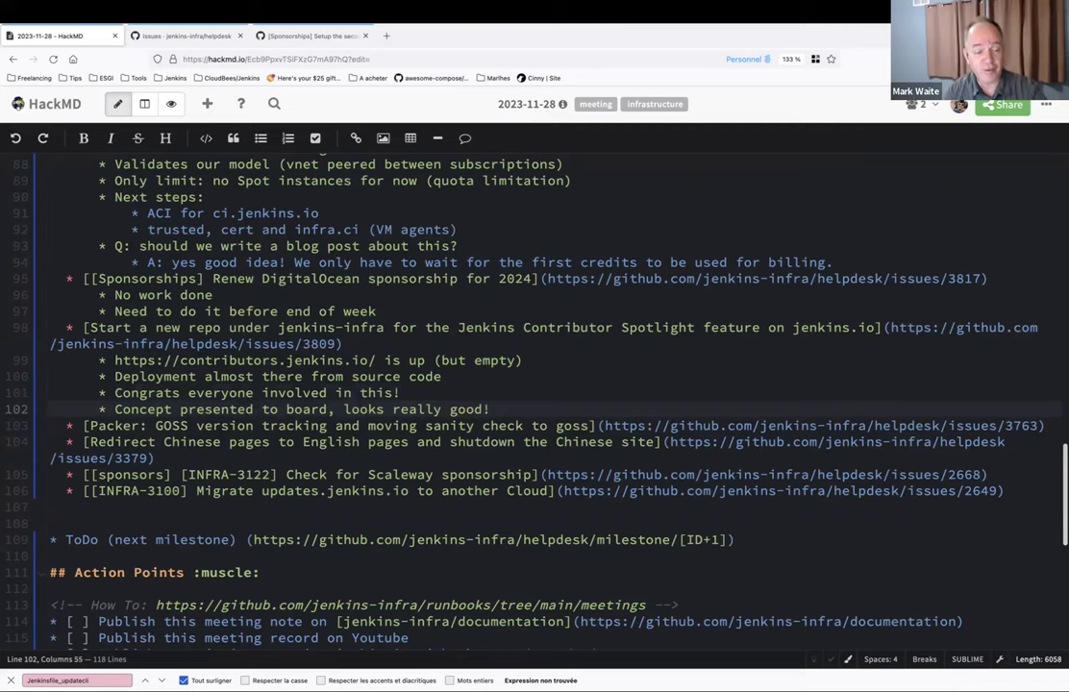
- Start a further sub-bullet under the Contributor Spotlight item with the word "Note:"
key(Return)
text(N)
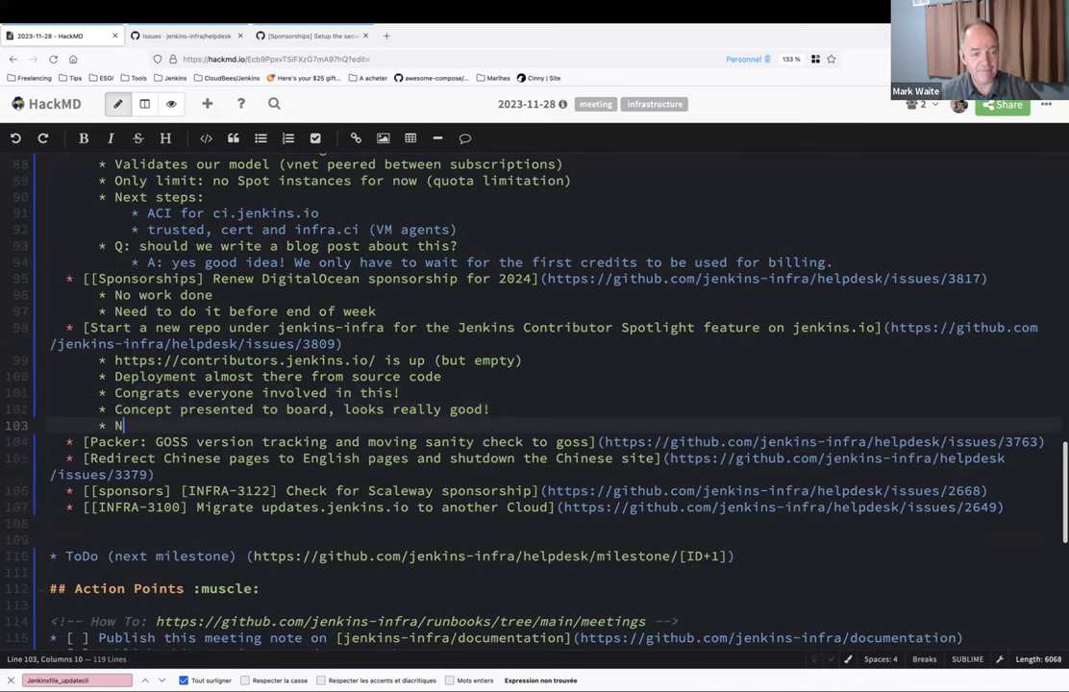
text(ote:)
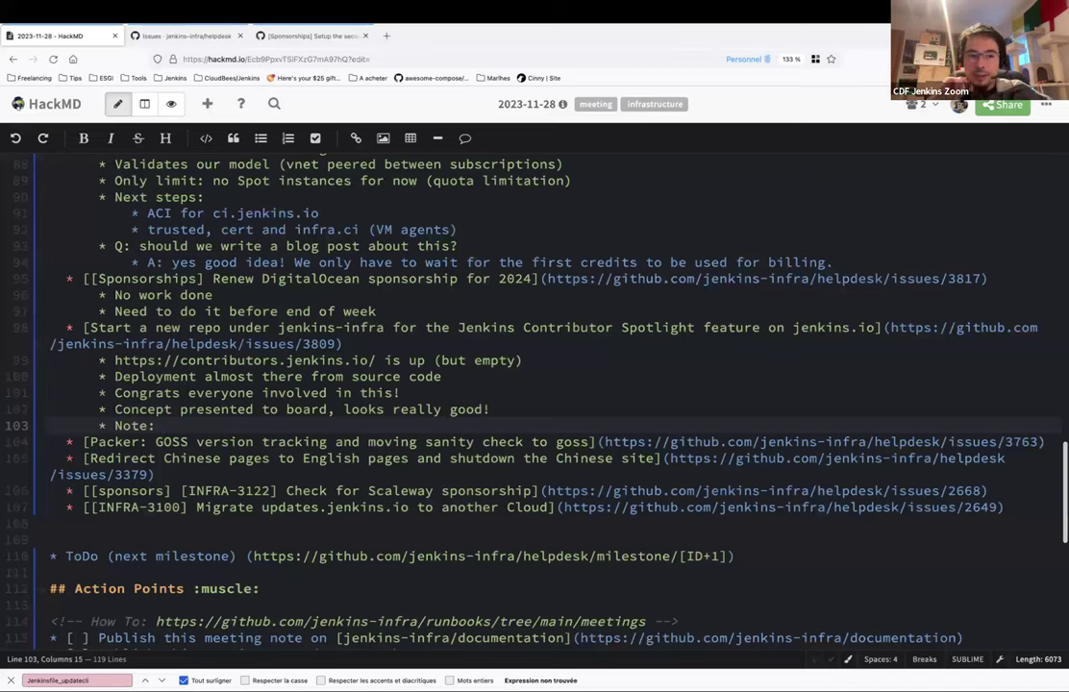
- Highlight the get.jenkins.io mirrorbits migration item together with its two sub-bullets for discussion
scroll(499, 361, up, 3)
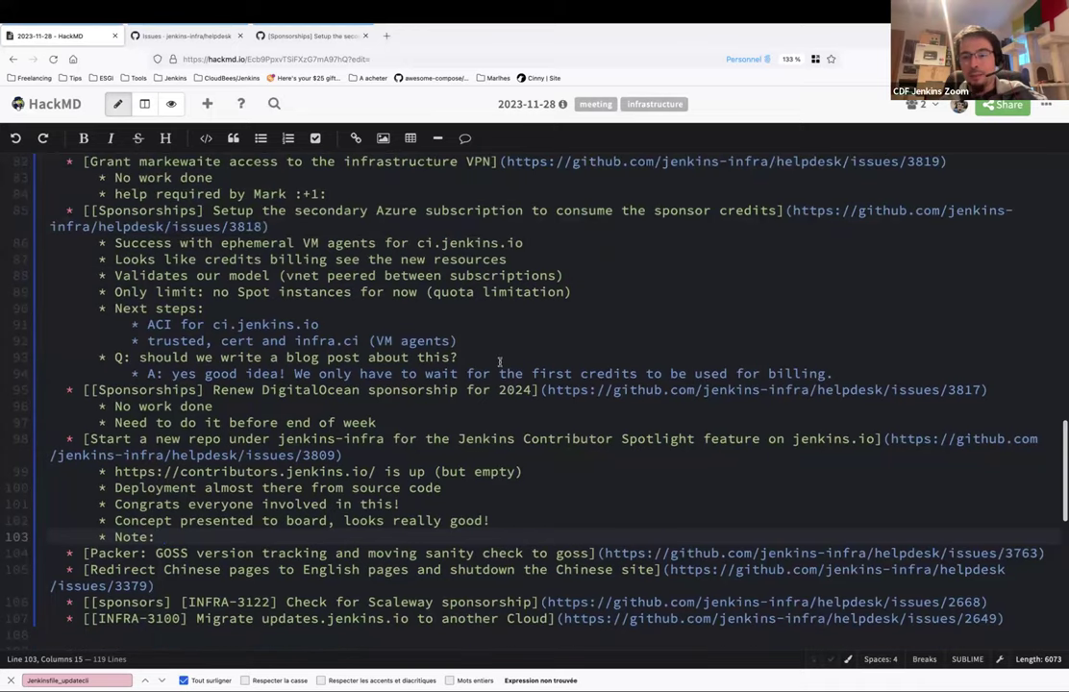
scroll(499, 361, up, 4)
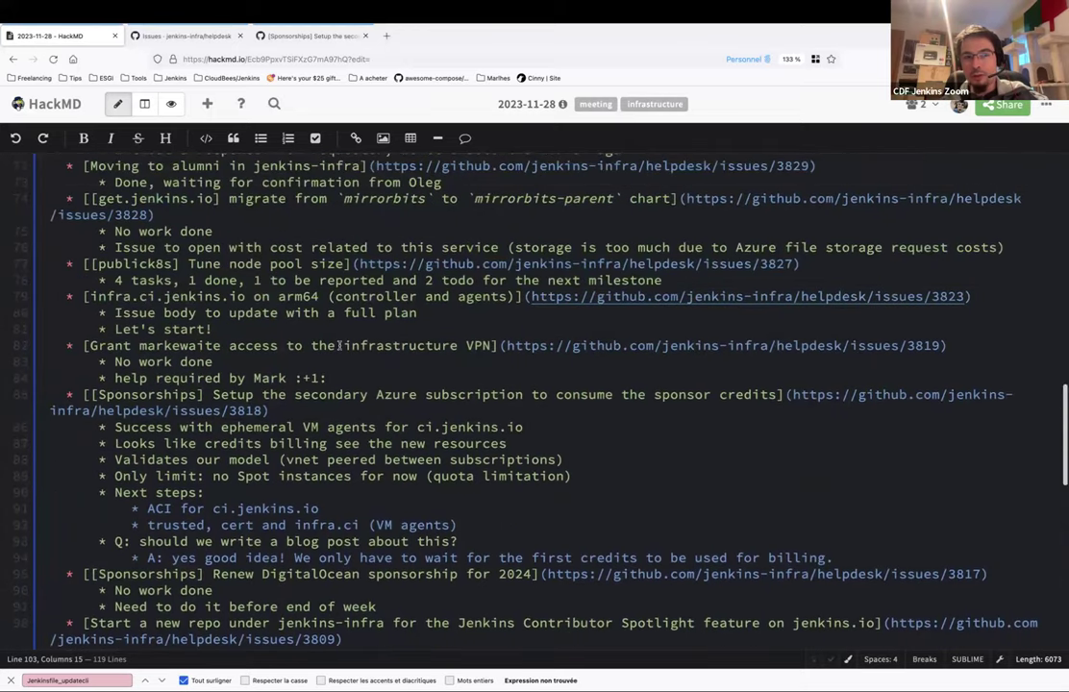
scroll(181, 299, up, 1)
click(67, 218)
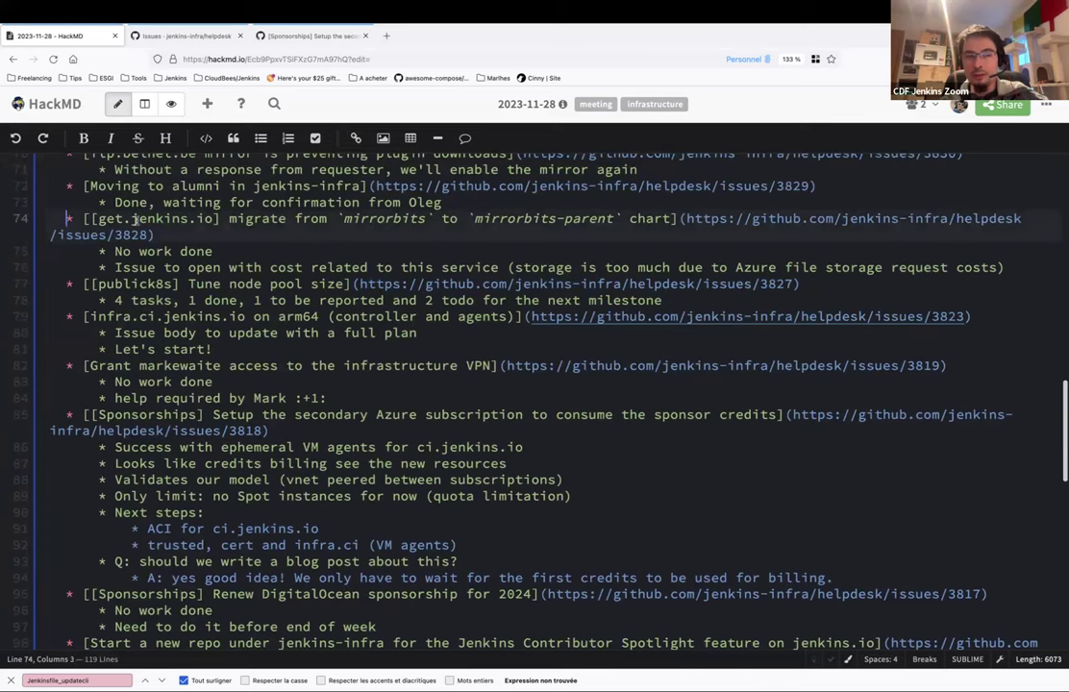
key(shift+Down)
key(shift+Down)
key(shift+Down)
key(shift+End)
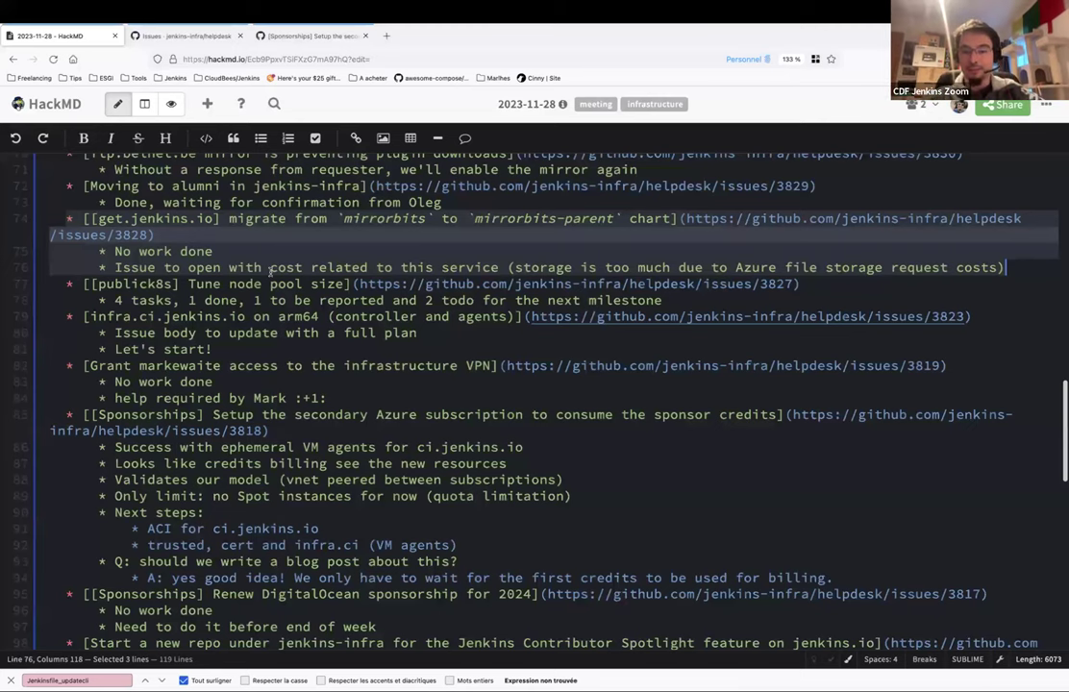
- Complete the Contributor Spotlight note with "We need to add network rules on all the existing Azure bucket systems (related to get.jenkins.io)"
scroll(345, 469, down, 1)
scroll(344, 469, down, 5)
click(202, 462)
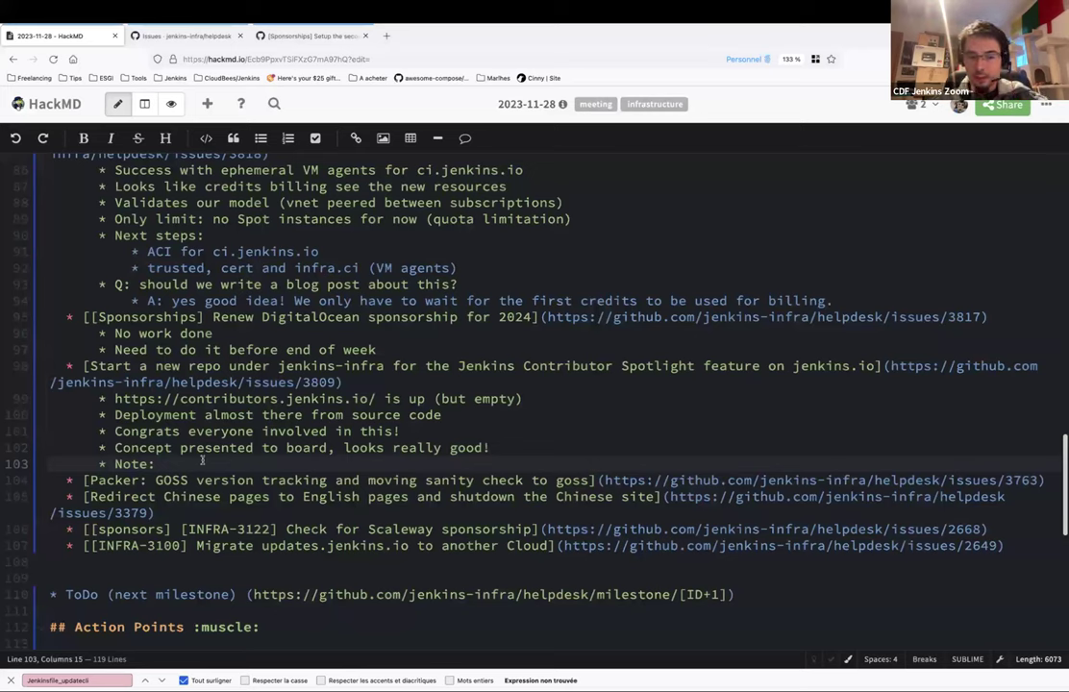
text(We need to a)
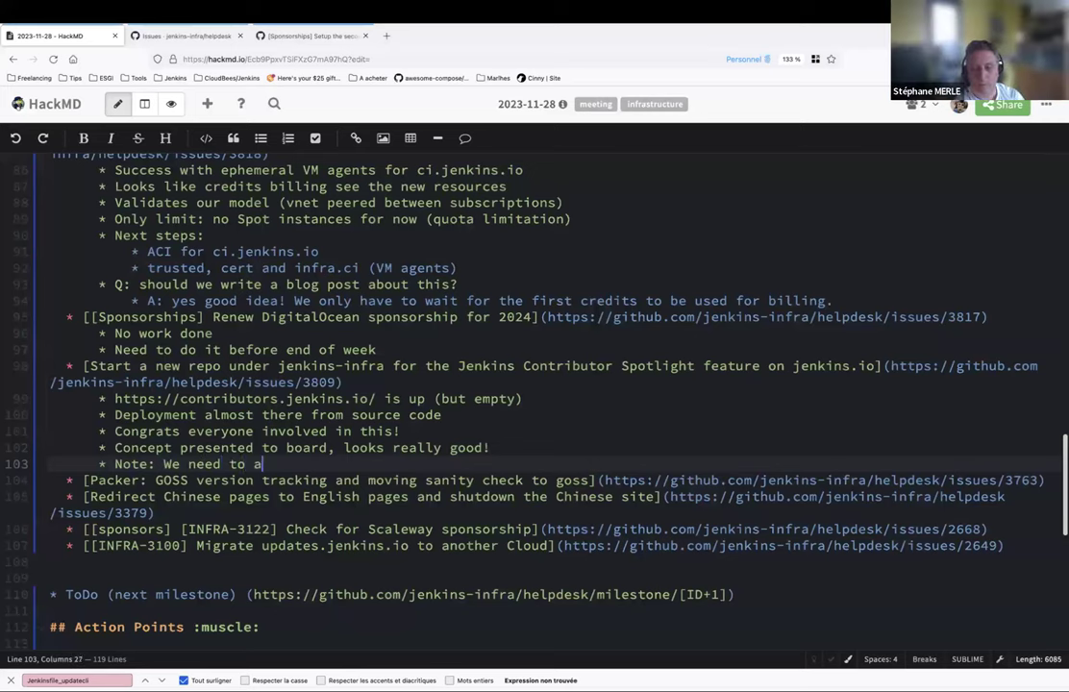
text(dd network ru)
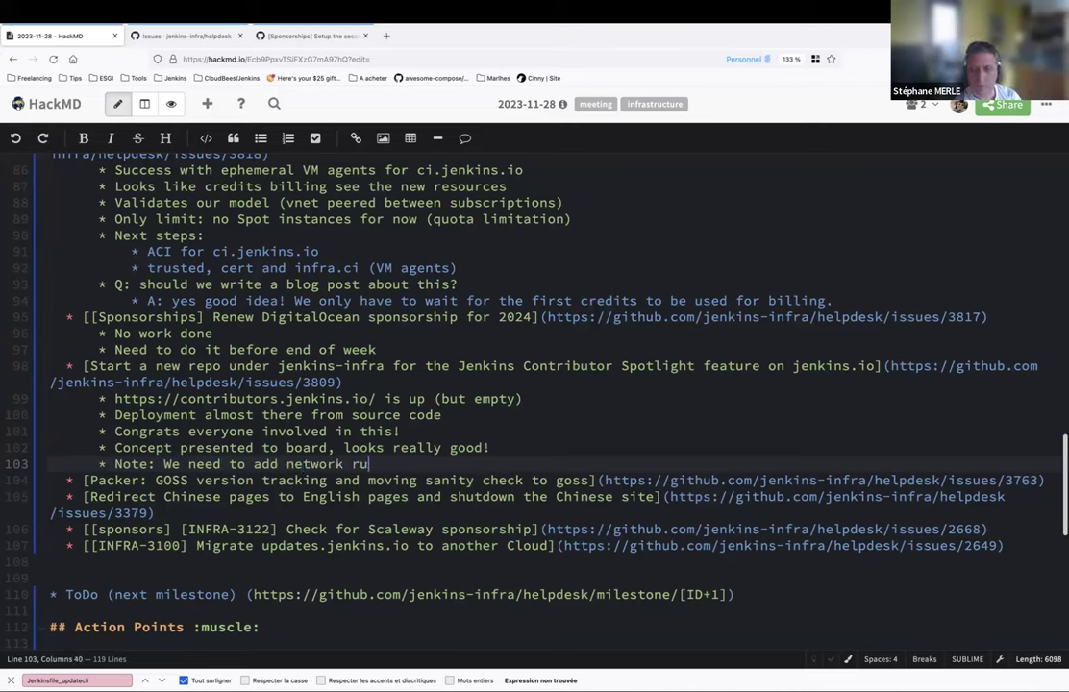
text(les on all the)
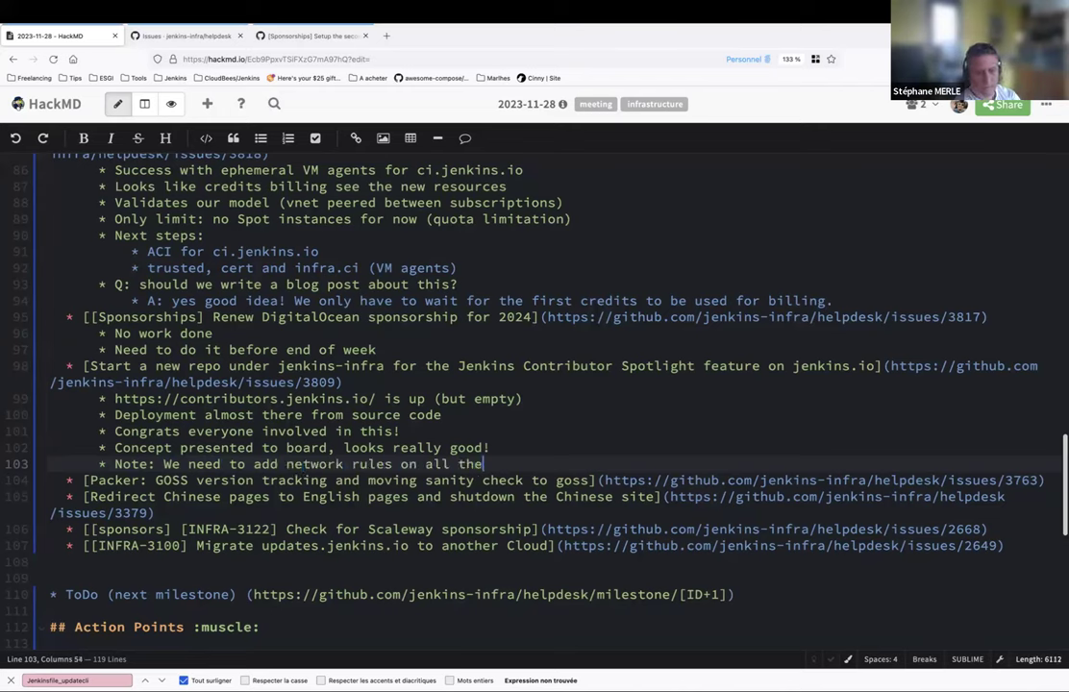
text( existing)
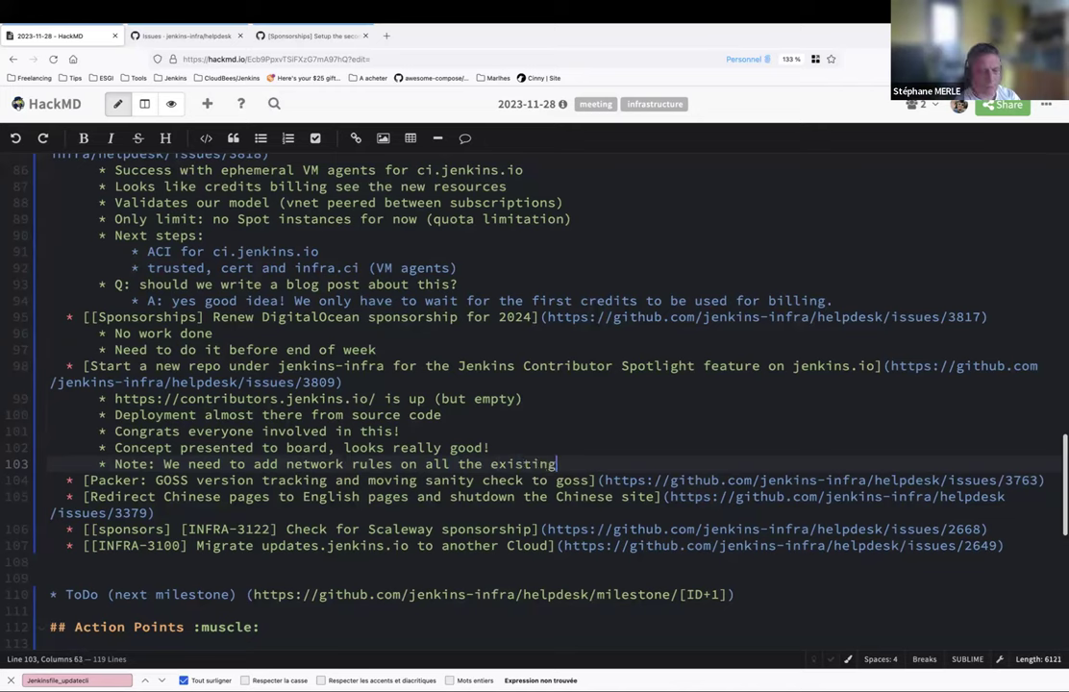
text( Azure bucket )
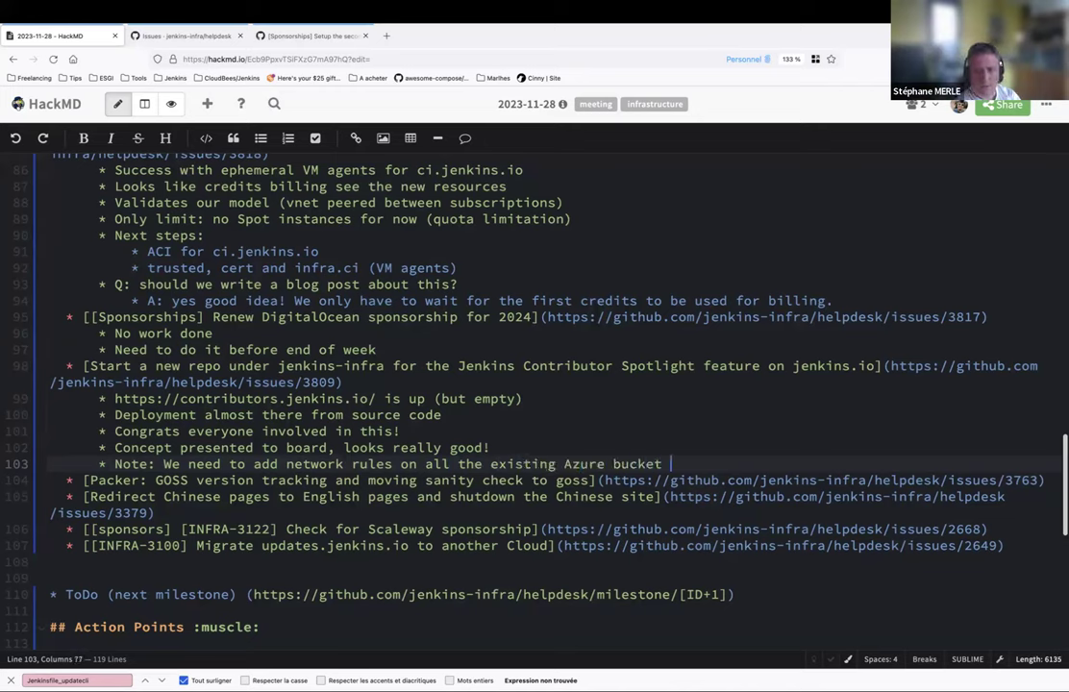
text(systems ()
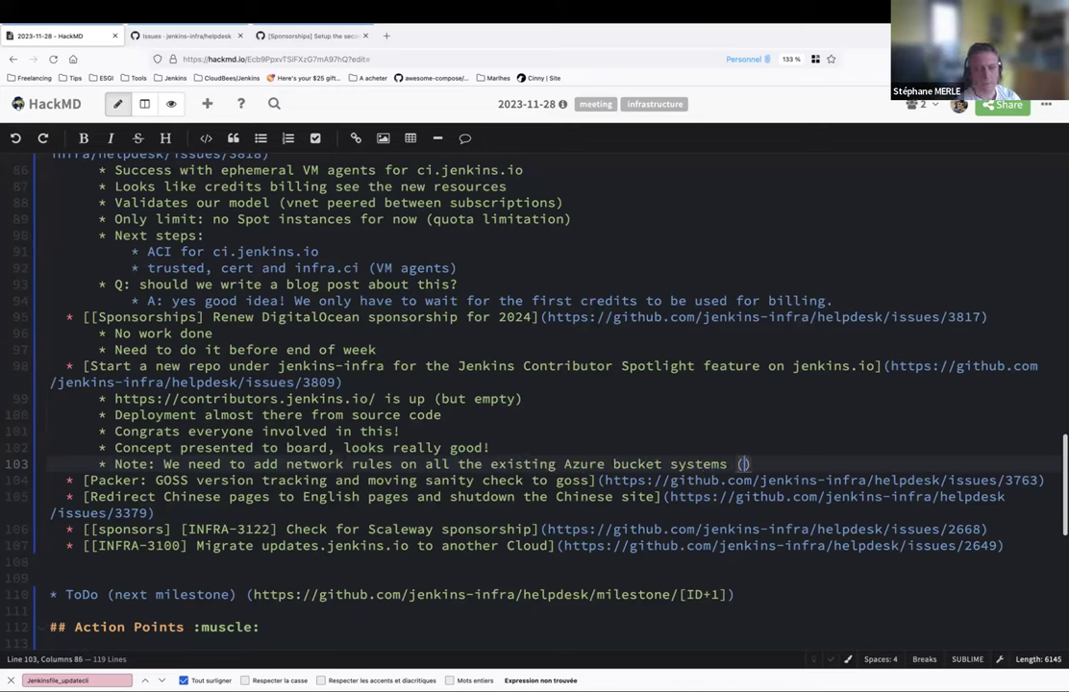
text(related to get.je)
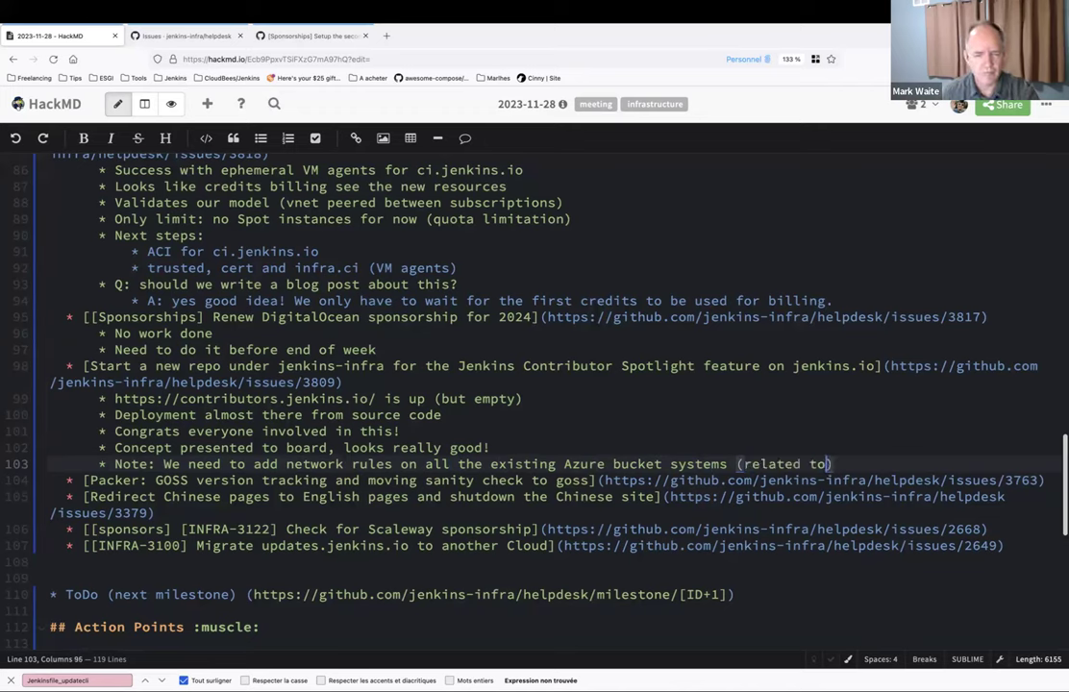
text(nkins.io)
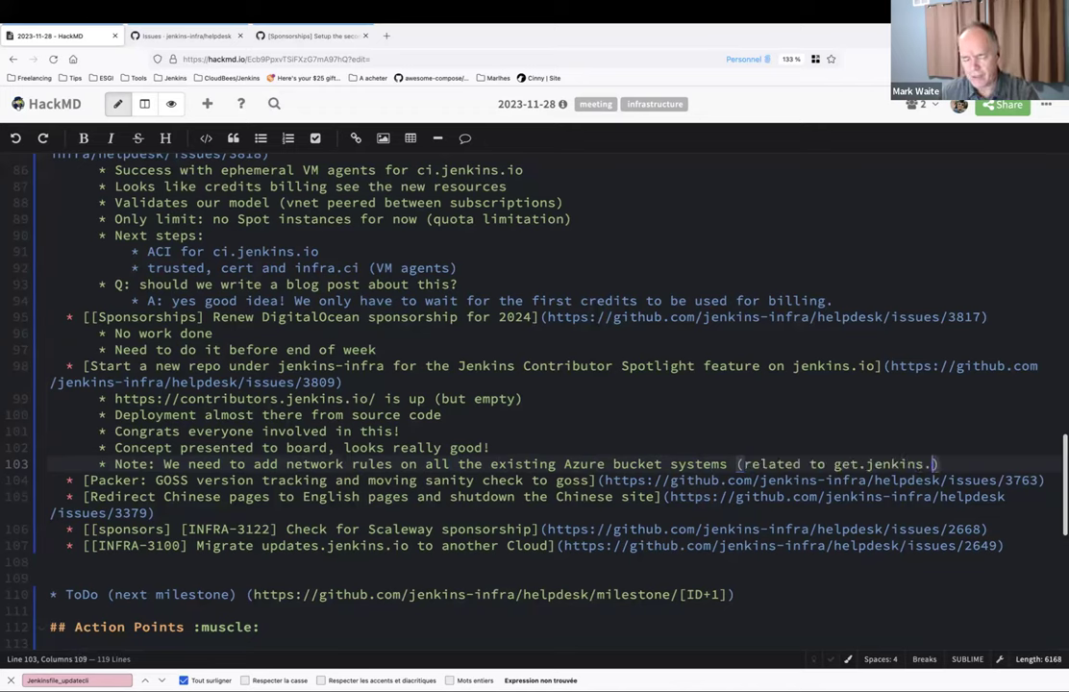
- Reword the start of the note to "We discover that we need to add network rules" and highlight the whole note text
key(Home)
click(188, 463)
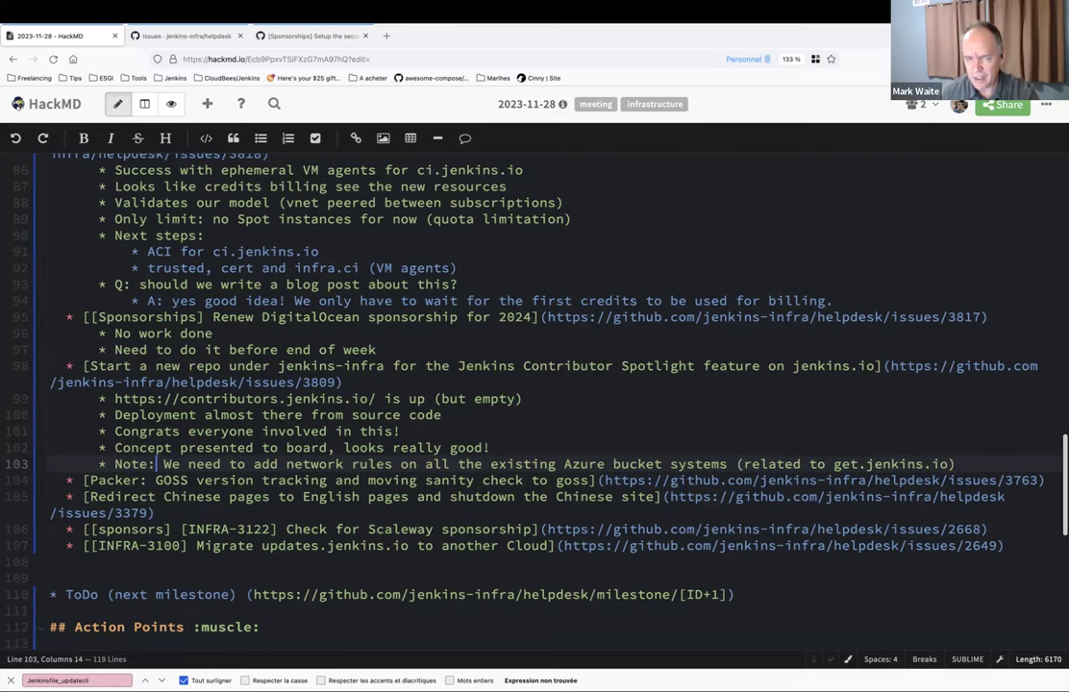
text(discover )
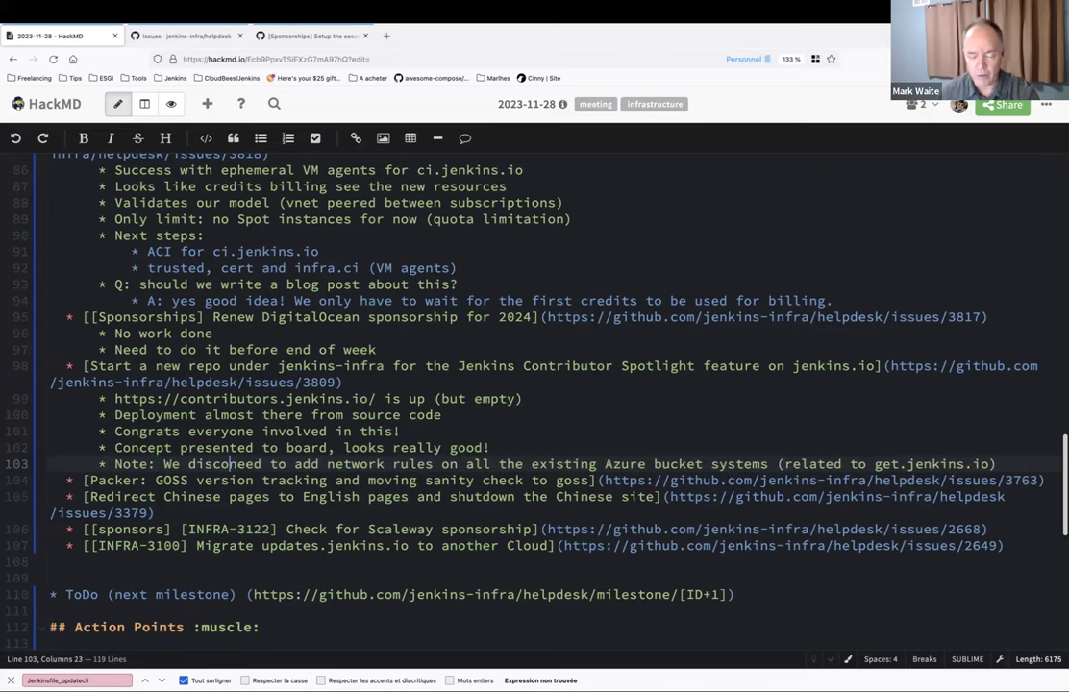
text(that e)
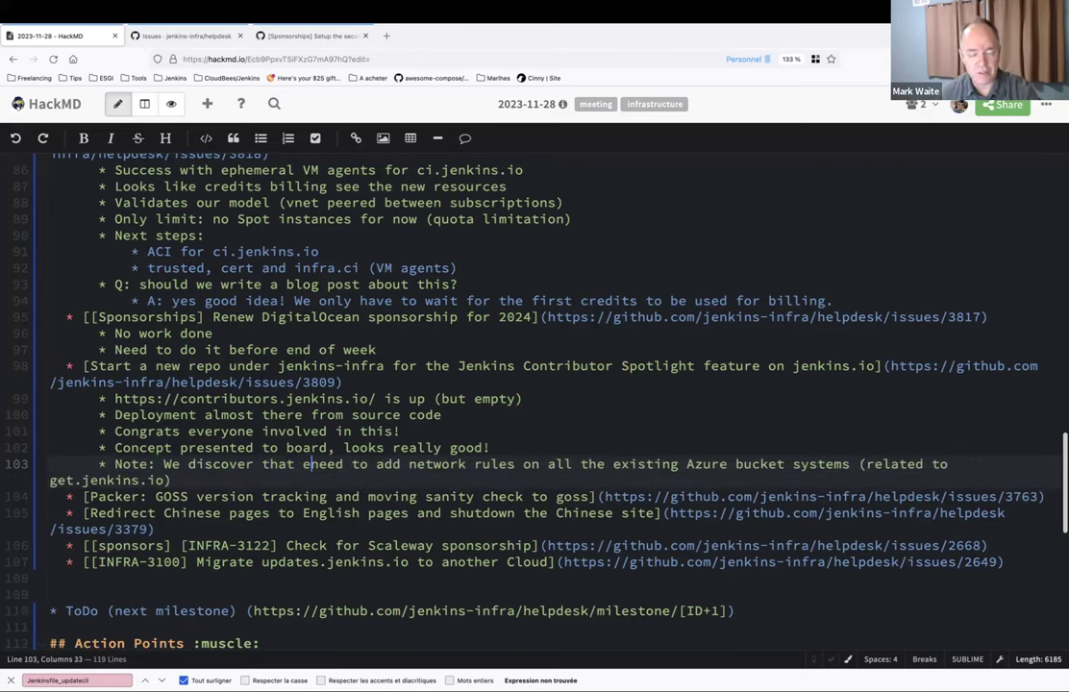
key(BackSpace)
text(we)
key(End)
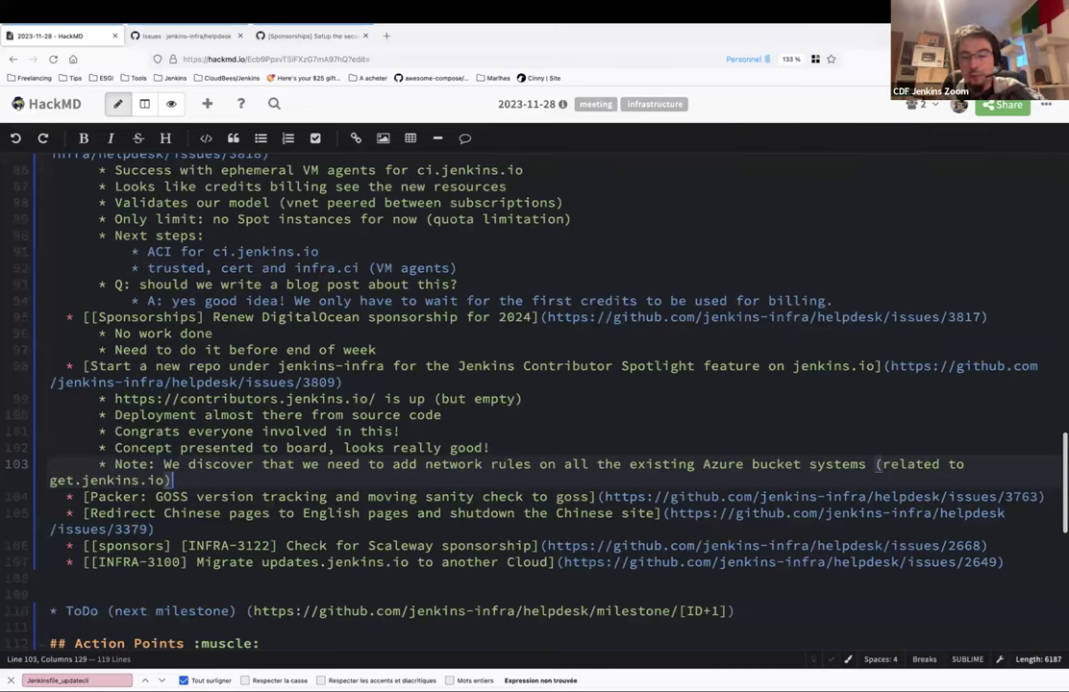
drag(100, 464, 175, 480)
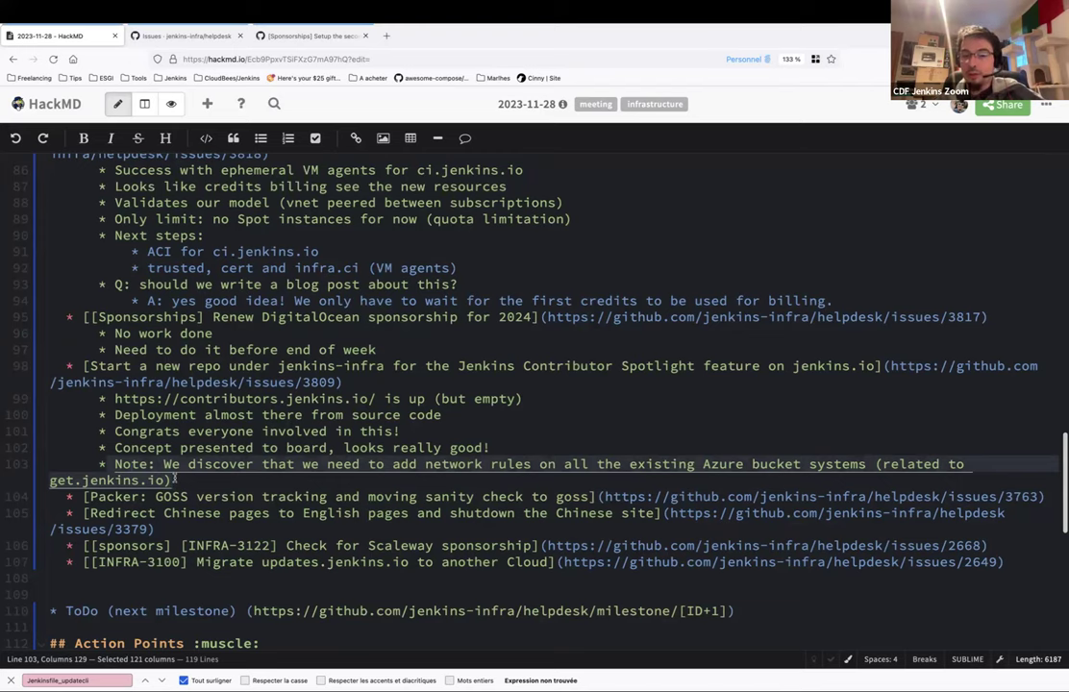
scroll(335, 431, down, 2)
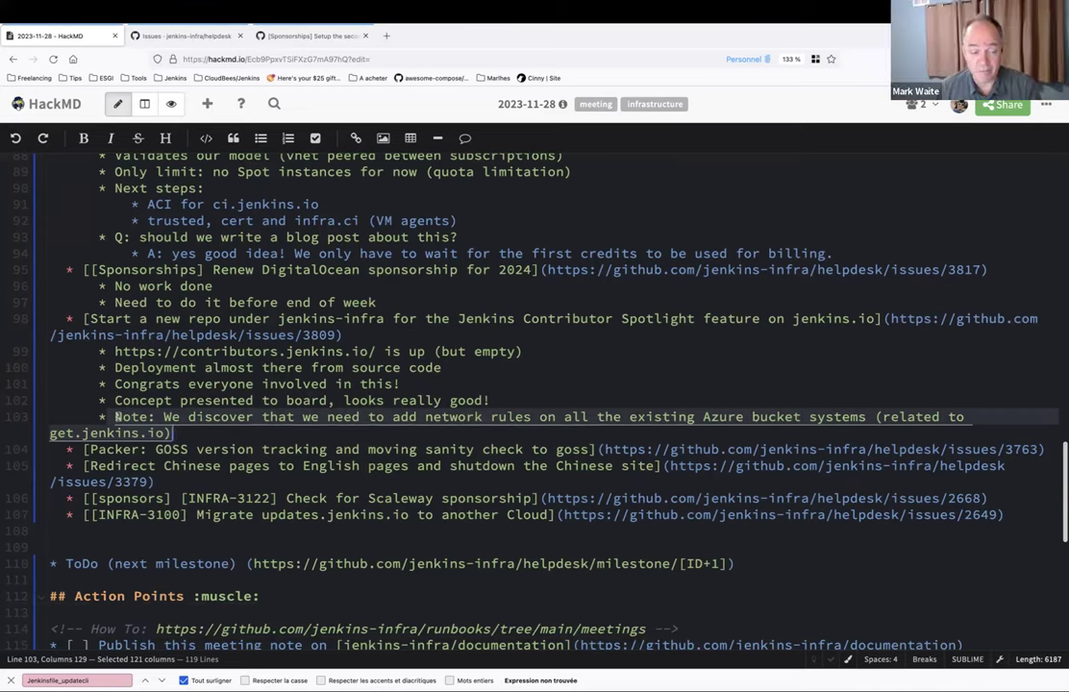
- Add the sub-bullet "Linux ubuntu is done" under the Packer GOSS version tracking item
scroll(286, 434, down, 1)
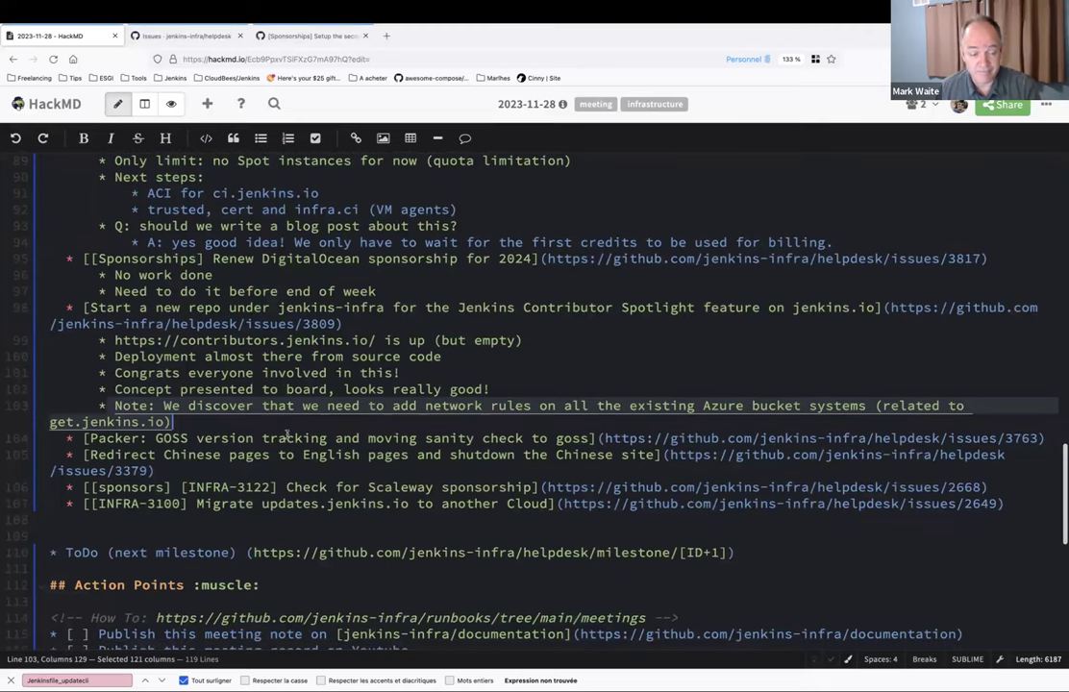
click(598, 439)
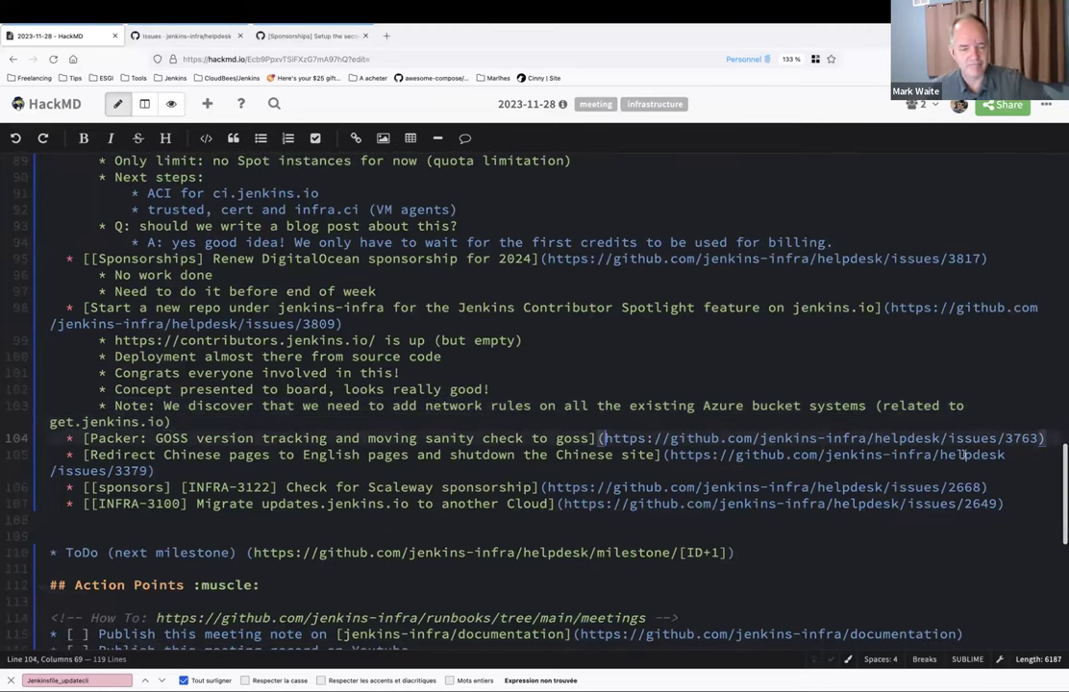
shift+click(1041, 439)
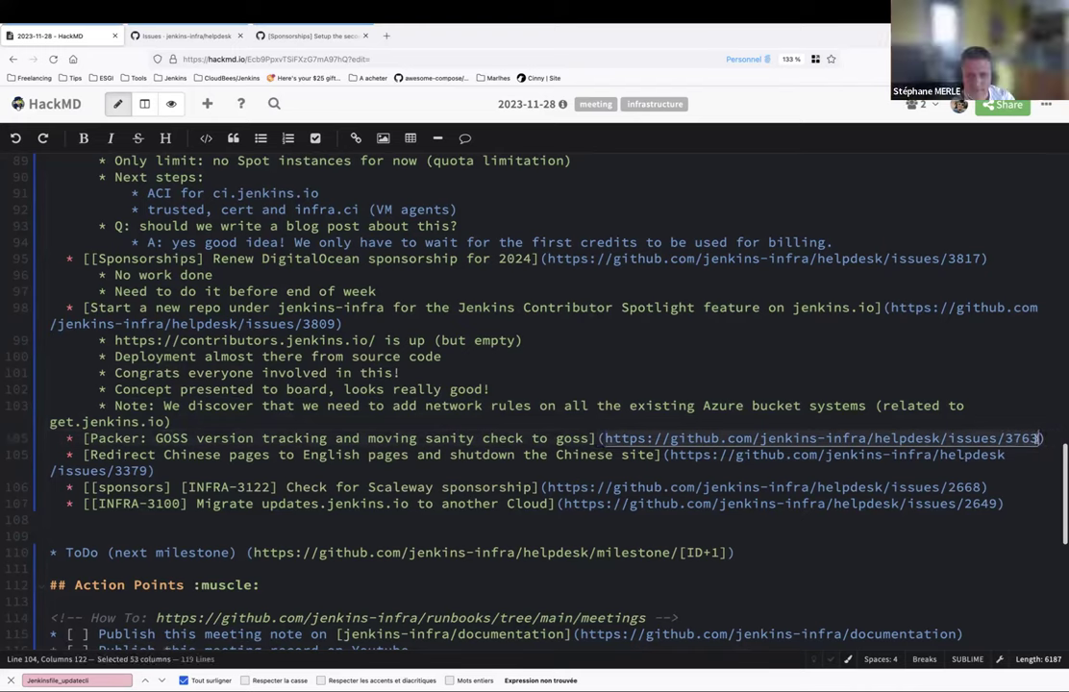
click(1042, 438)
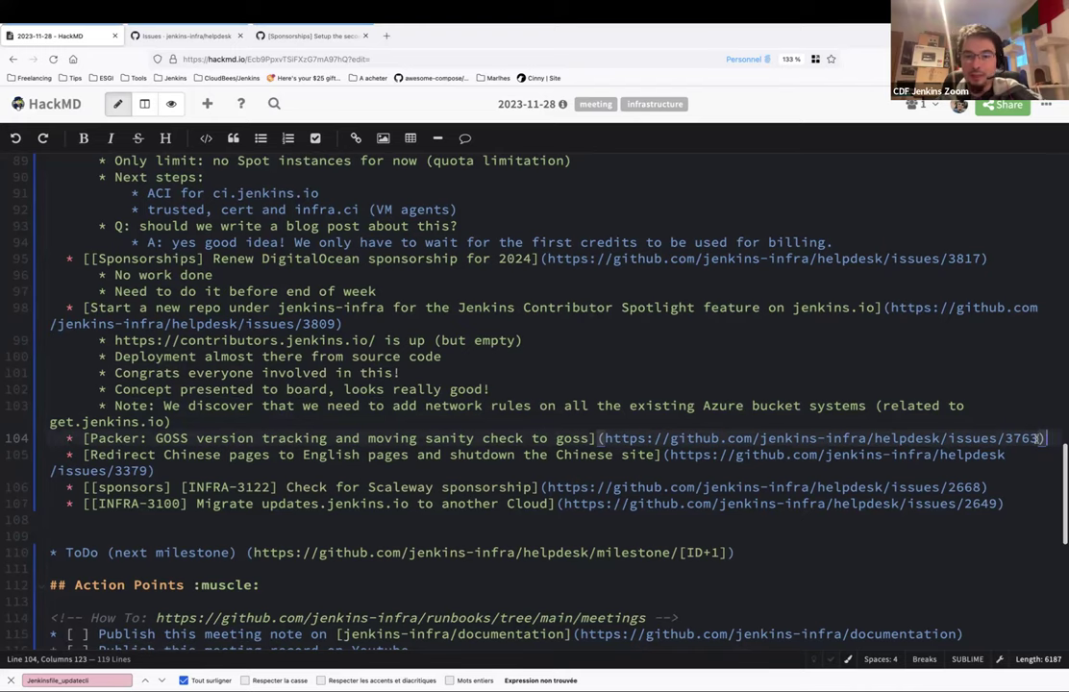
key(Return)
key(Tab)
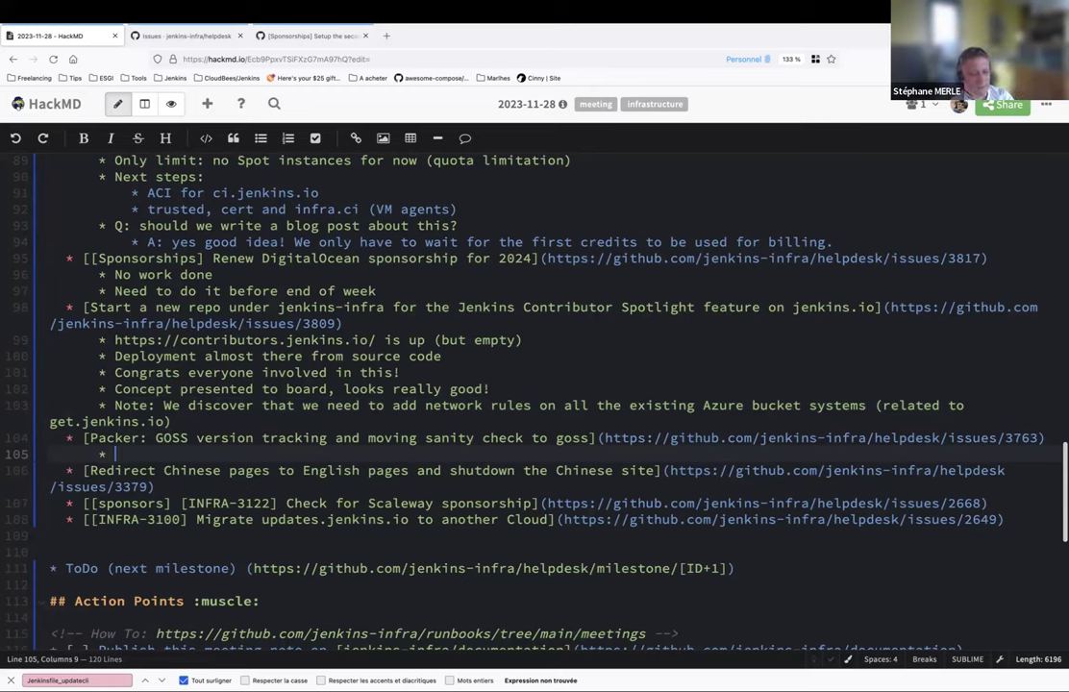
text(WiP)
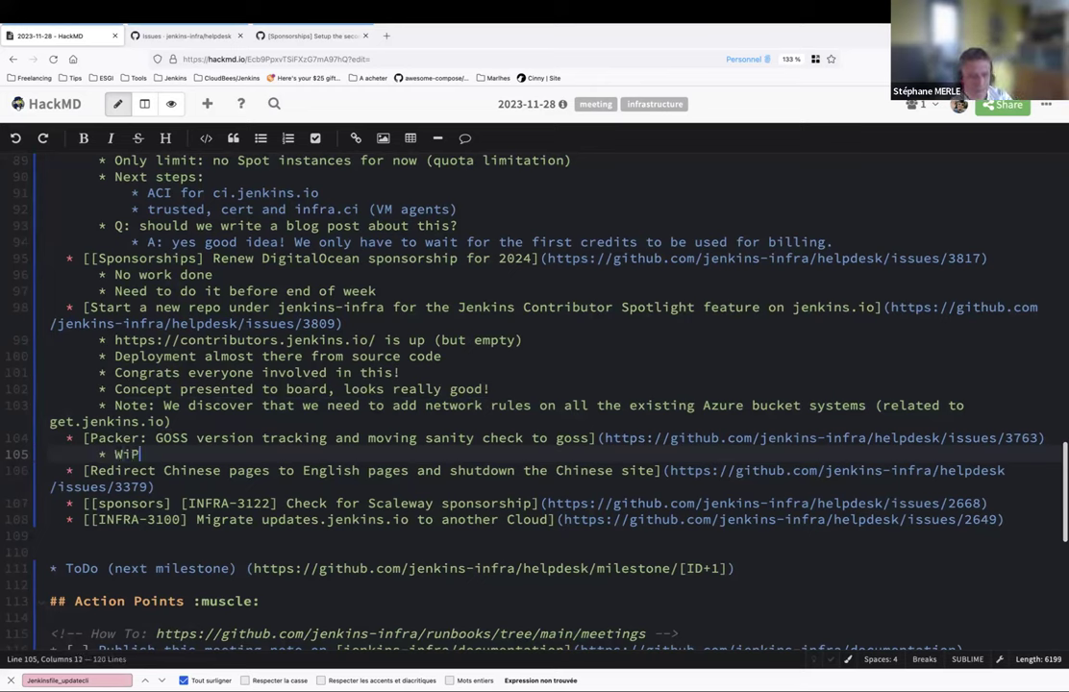
key(BackSpace)
key(BackSpace)
key(BackSpace)
text(Linux u)
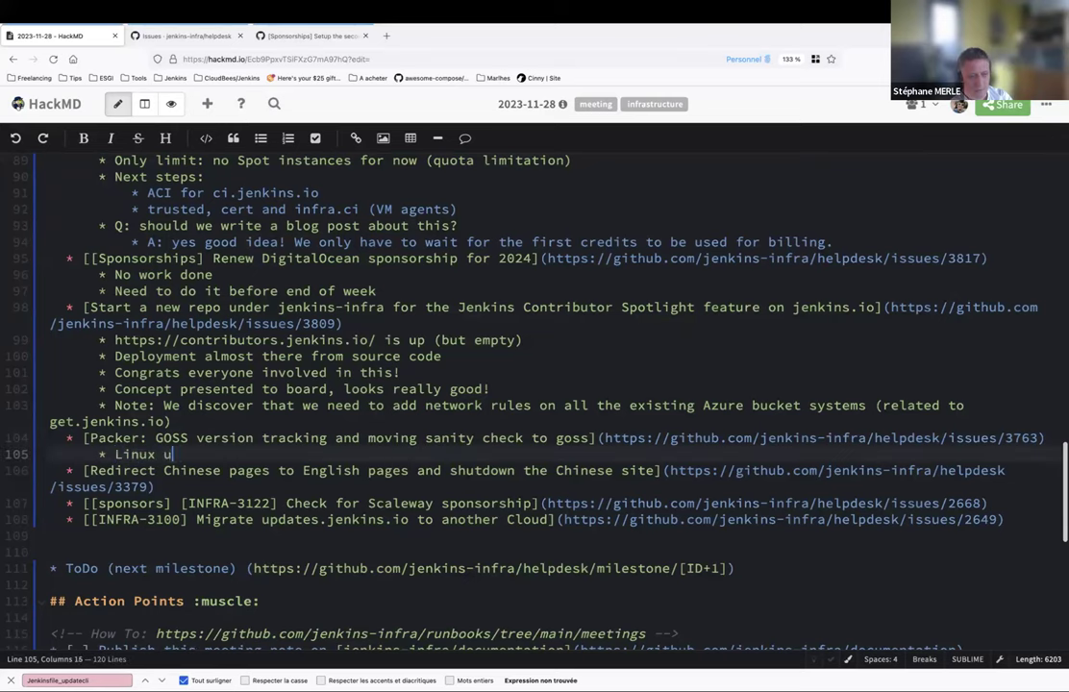
text(buntu is done)
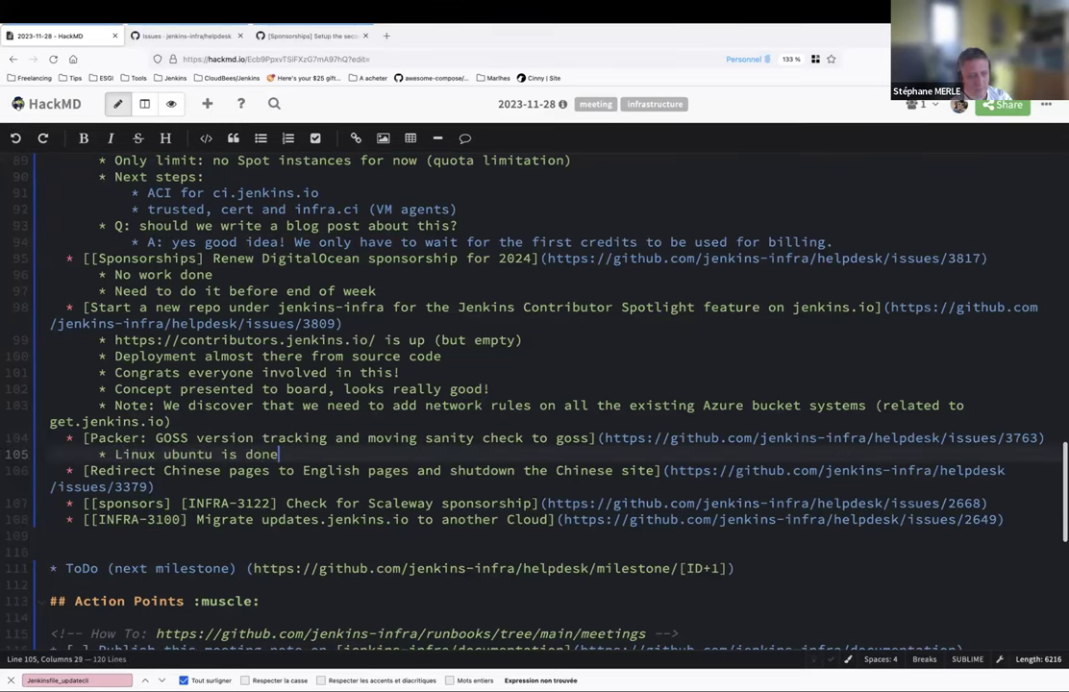
- Add the Packer sub-bullets "WiP: Windows Goss system" and "Next step: factorize common tests between Linux/Windows + updatecli"
key(Return)
text(WiP: Wi)
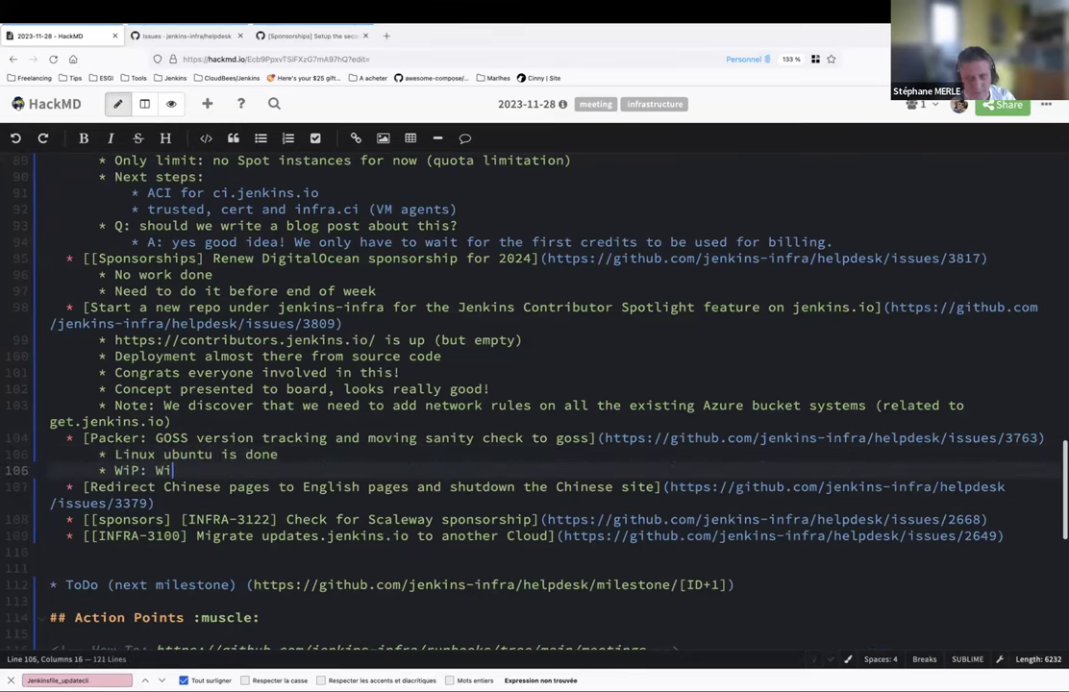
text(ndows )
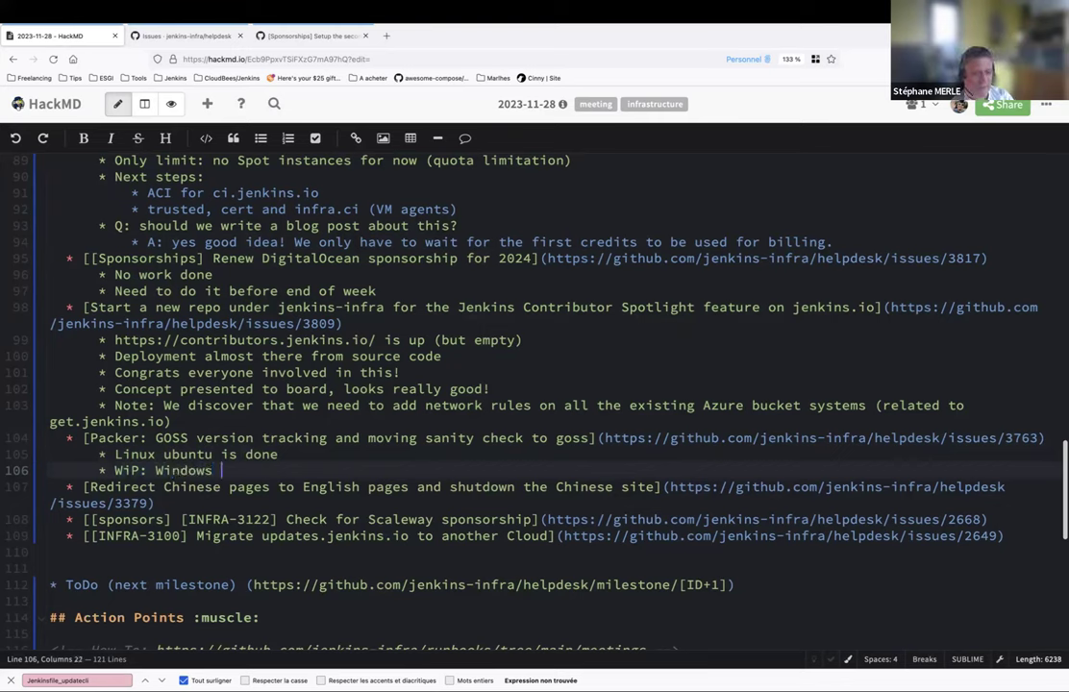
text(Goss system)
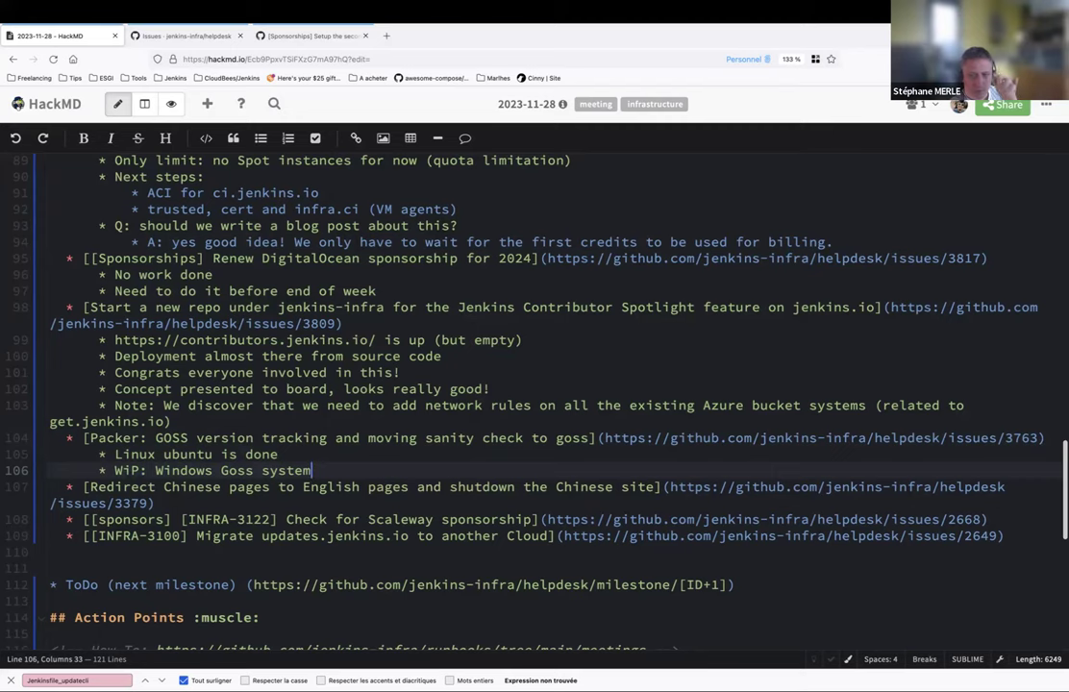
key(Return)
text(Next step: factorize common tests beteen Linux/Windows + updatecli)
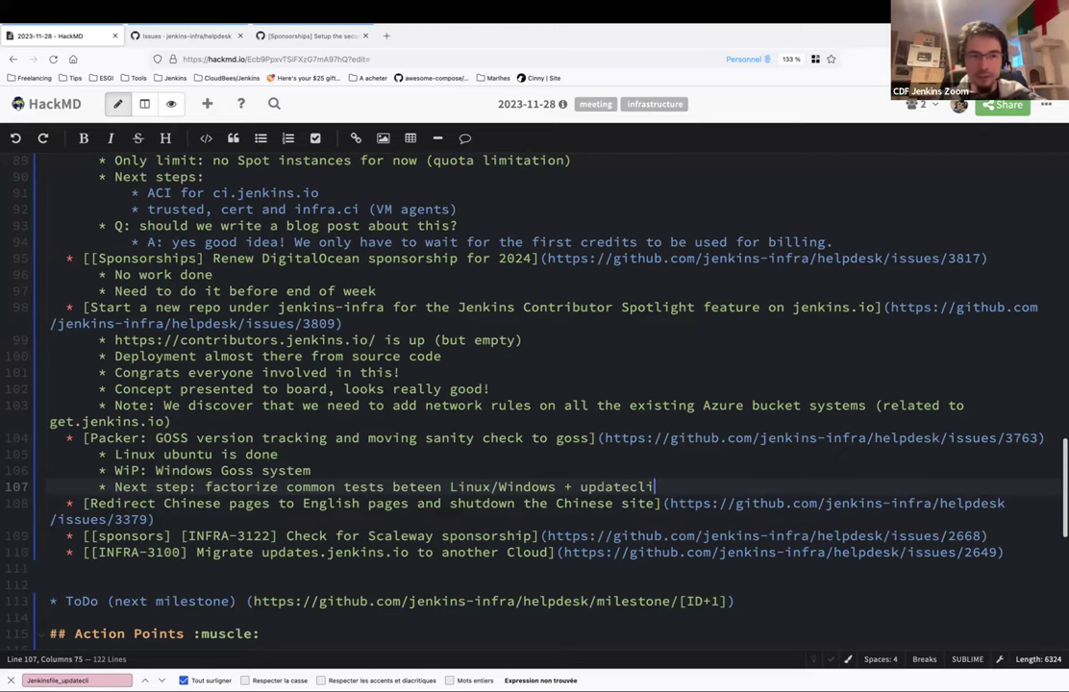
click(173, 517)
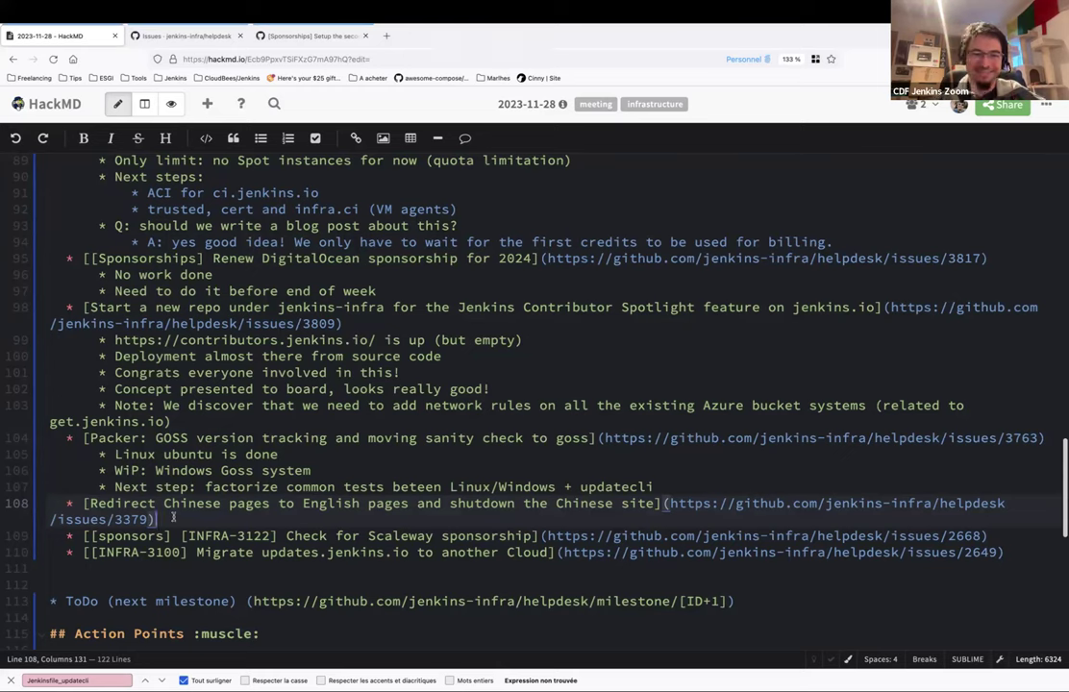
key(Return)
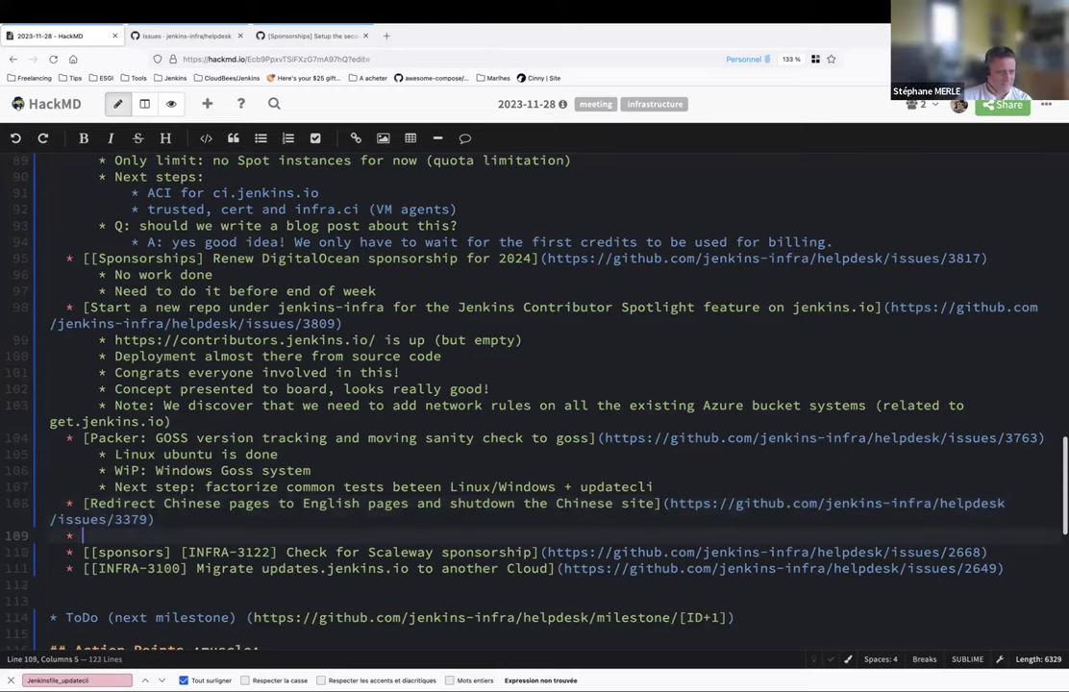
key(ctrl+z)
- Add the sub-bullet "Progress done" under the item about redirecting Chinese pages to English pages
scroll(124, 404, down, 3)
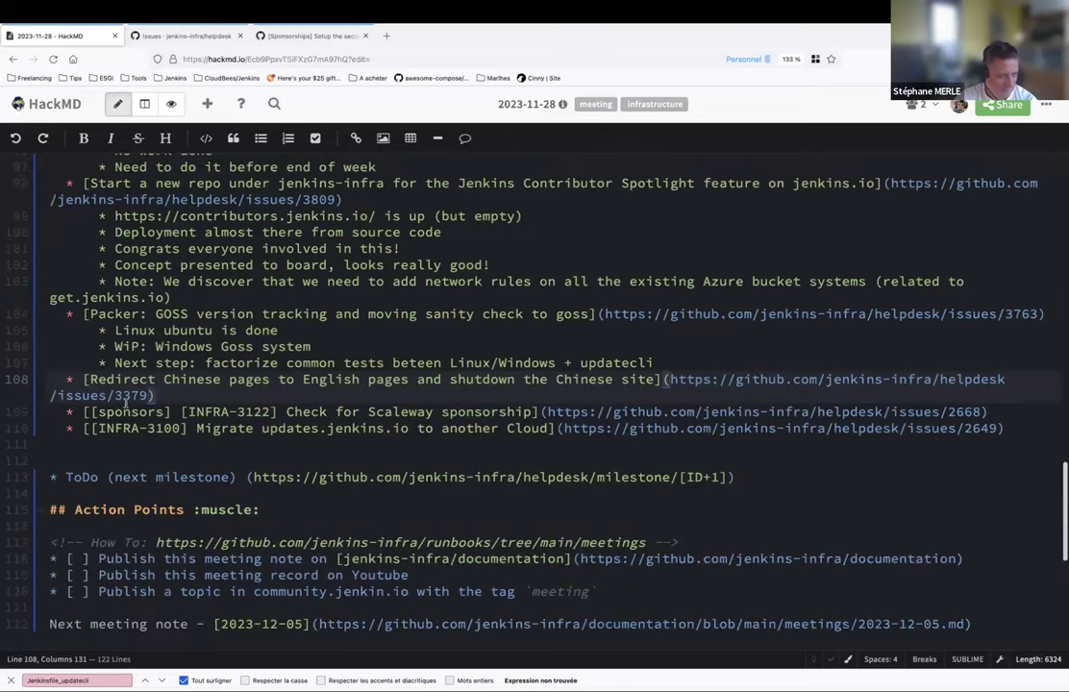
triple_click(125, 380)
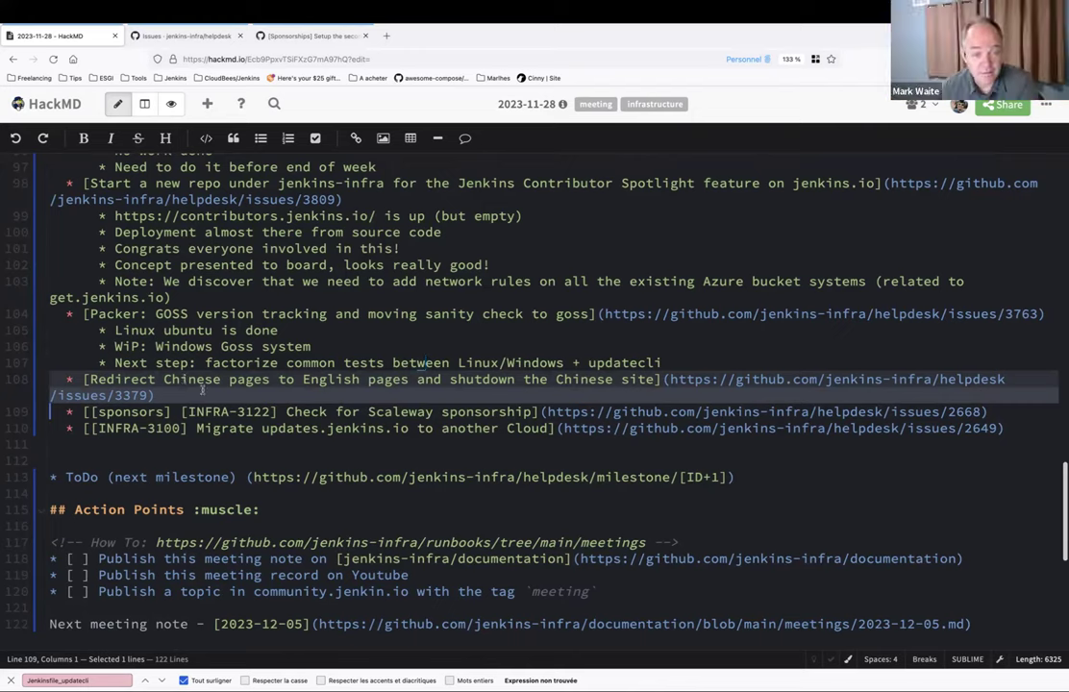
click(202, 390)
key(Return)
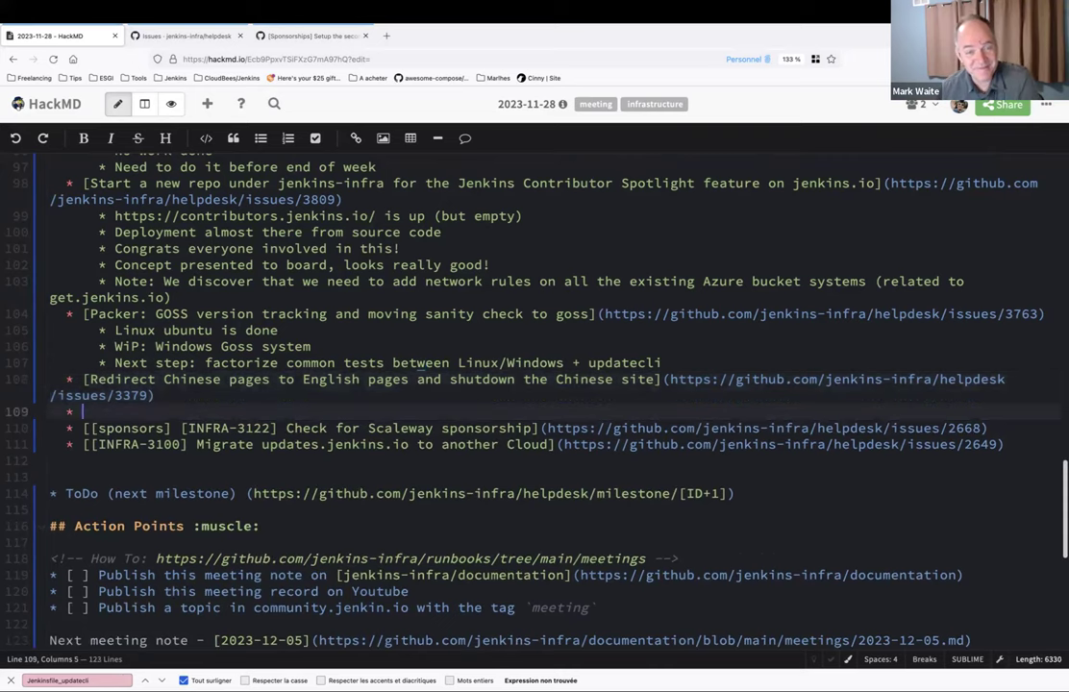
key(Tab)
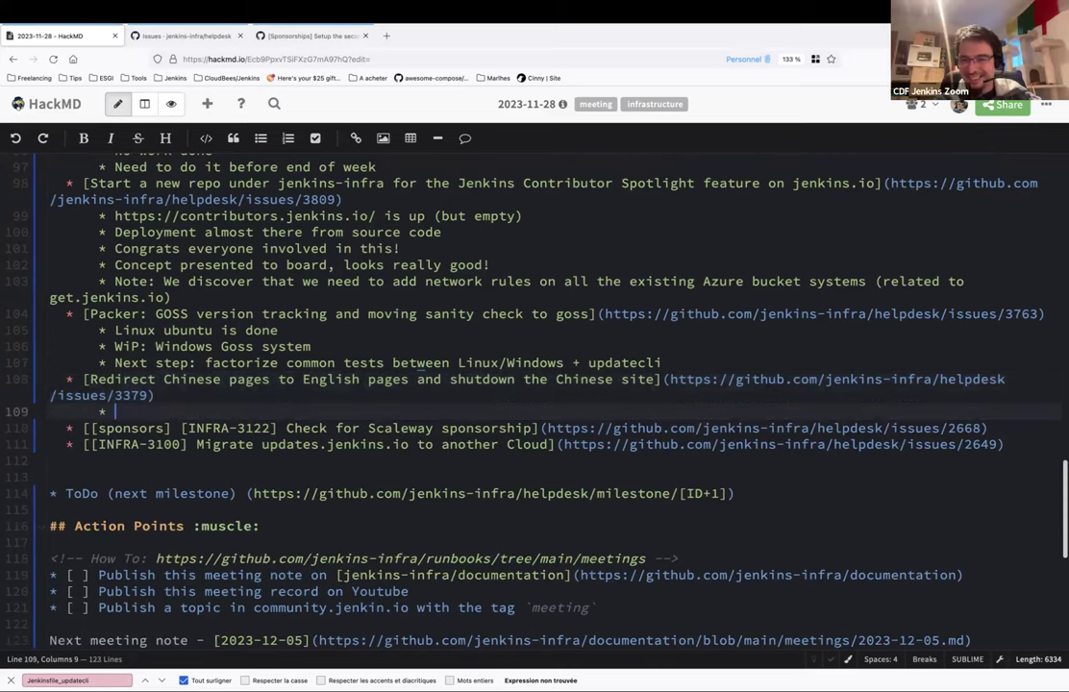
text(Progress done)
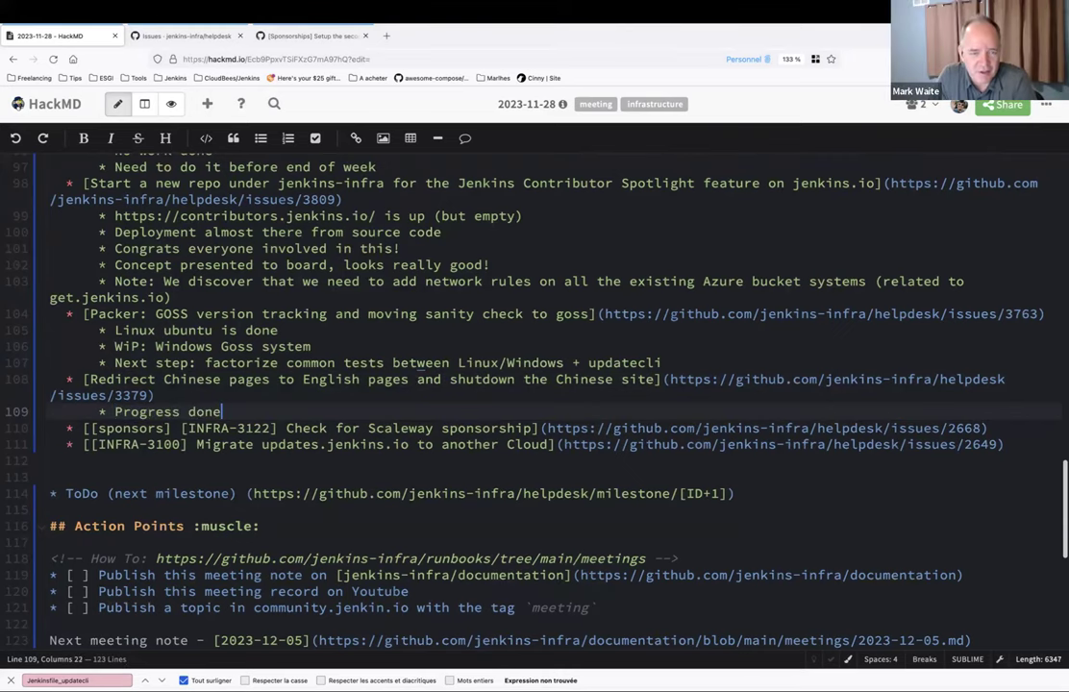
- Add a second sub-bullet "Need help from Infra team after a sync between" ending with the two colleagues' first names separated by a slash
key(Return)
text(Need hel)
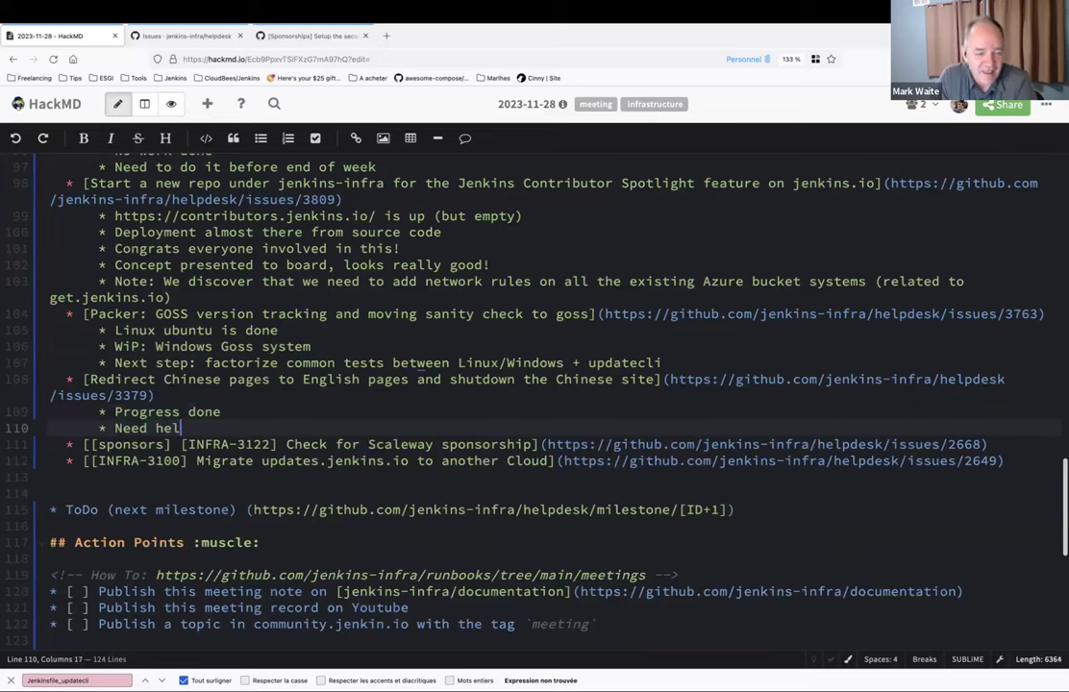
text(p from Infra )
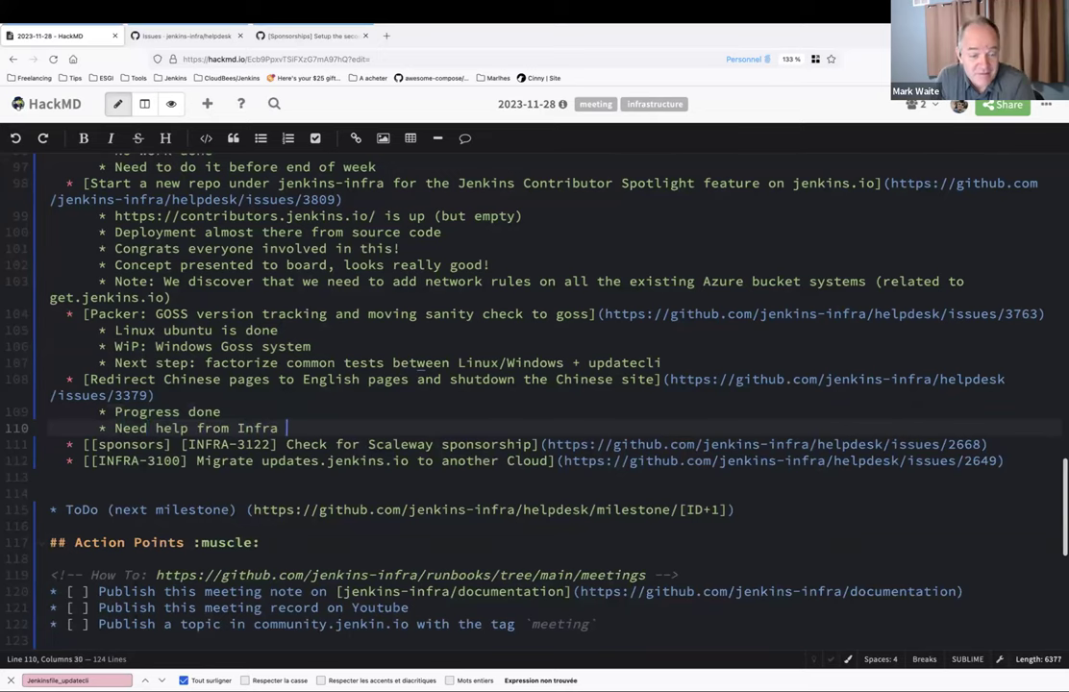
text(team after a sync)
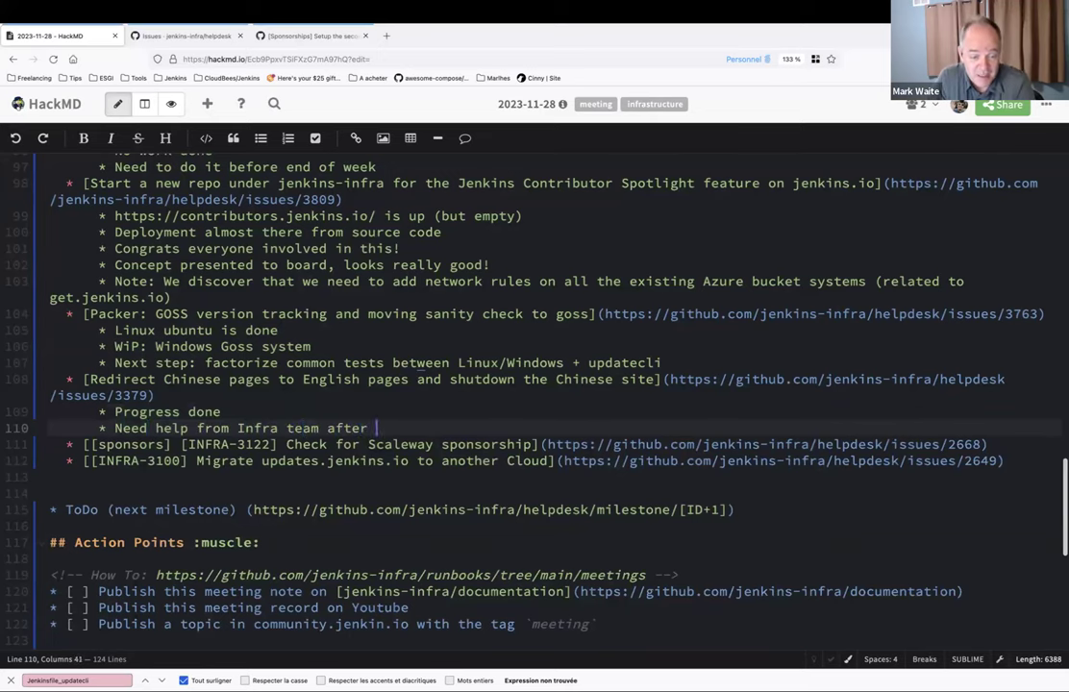
text(een )
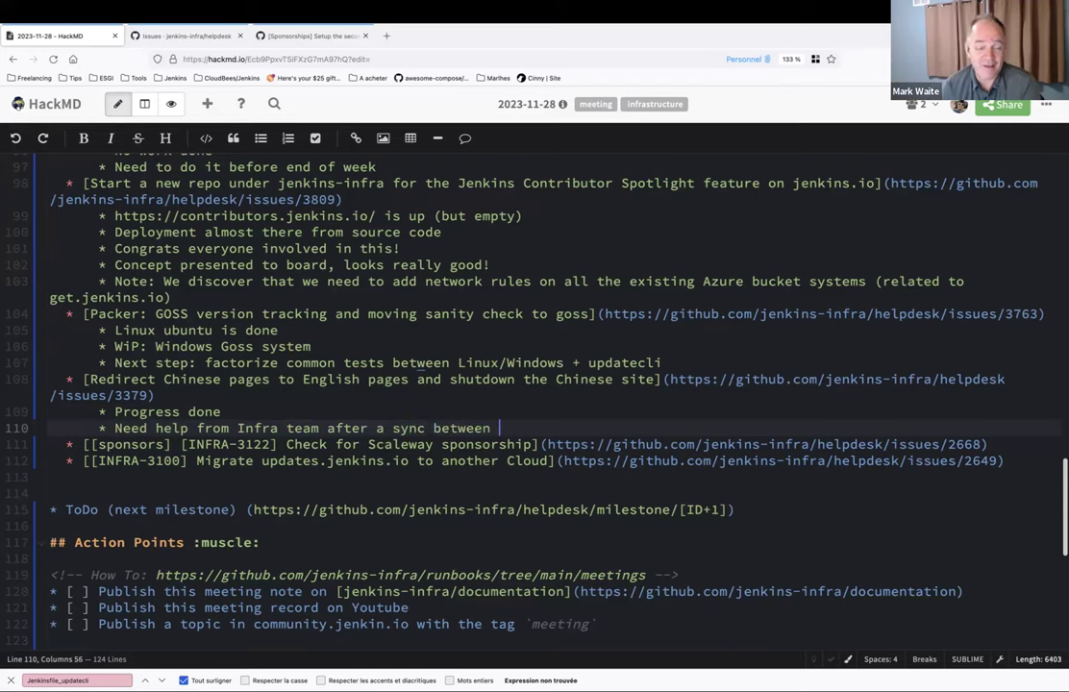
text(Kevin/Mark)
click(582, 444)
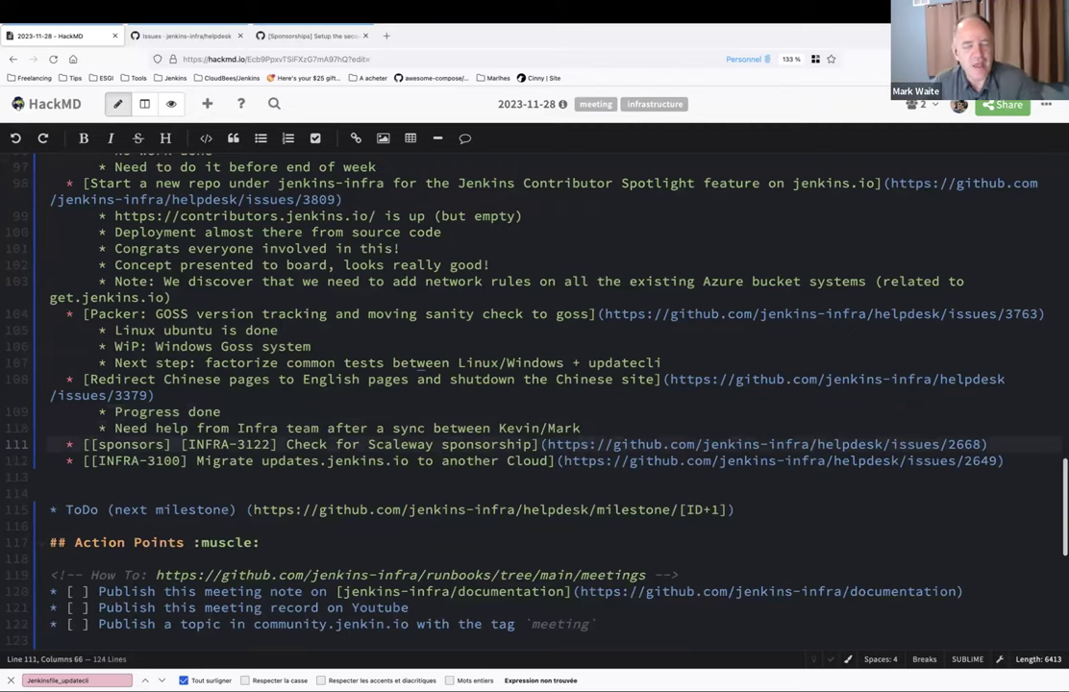
key(Up)
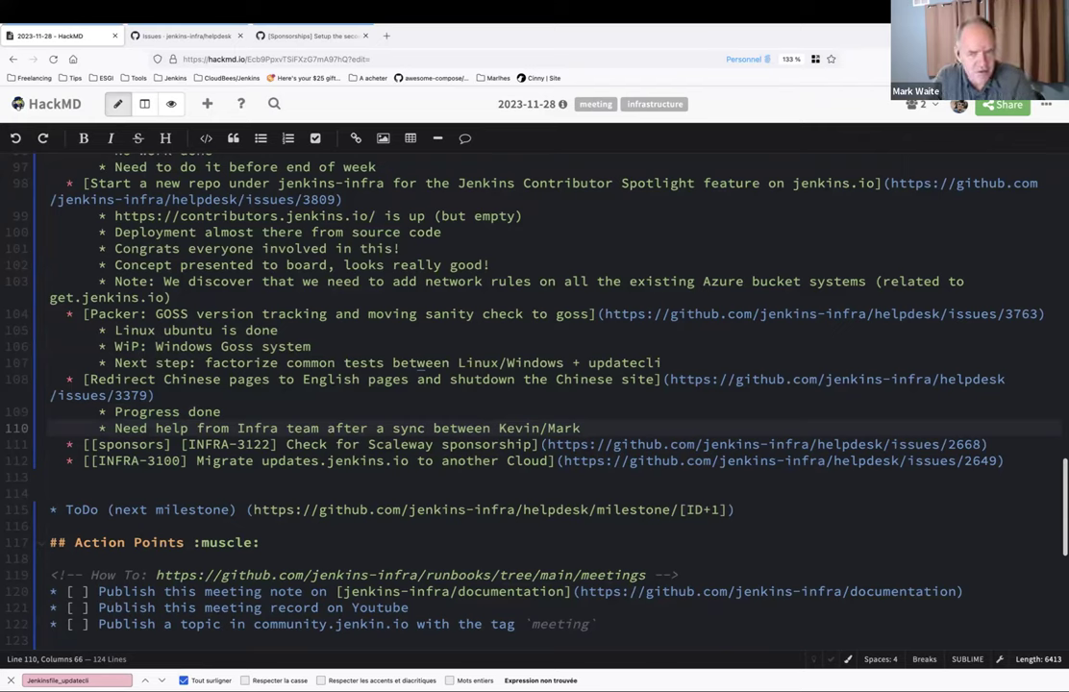
- Append "(local Kubernetes cluster test)" to the "Progress done" sub-bullet of the Chinese pages item
click(222, 411)
text((local K)
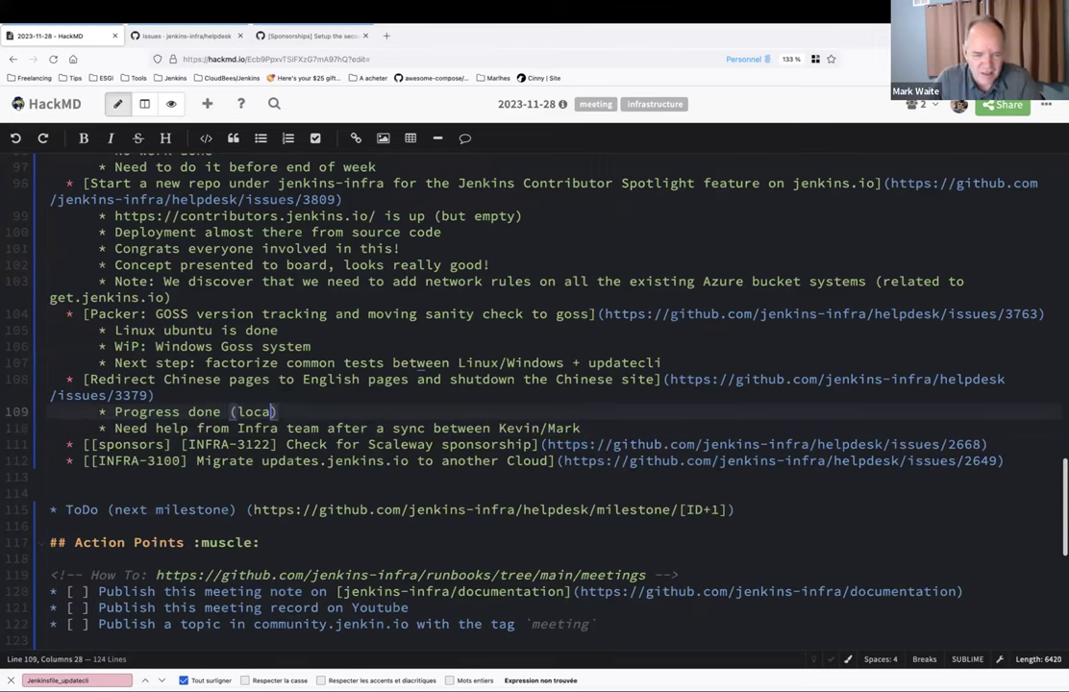
text(ubernetes cluste)
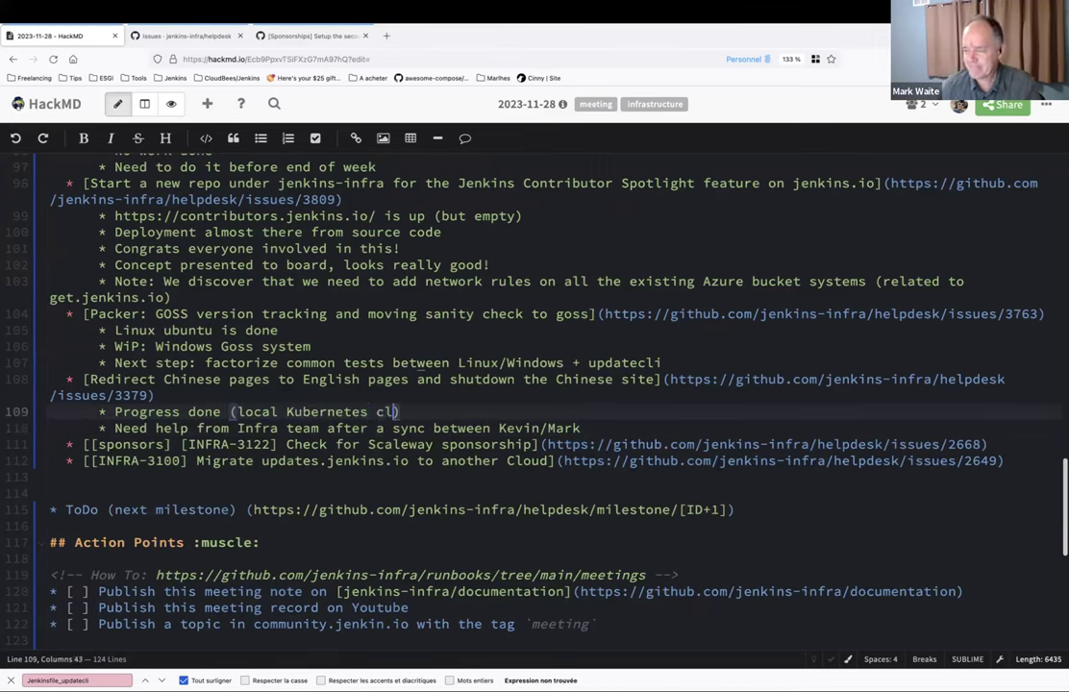
text(r test)
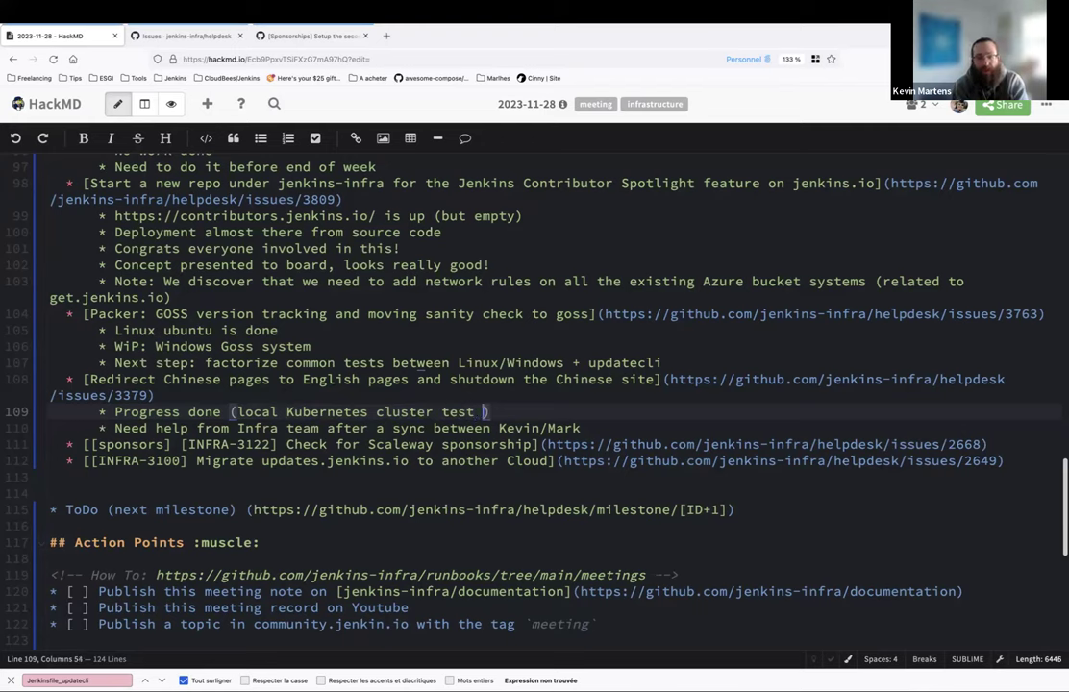
key(BackSpace)
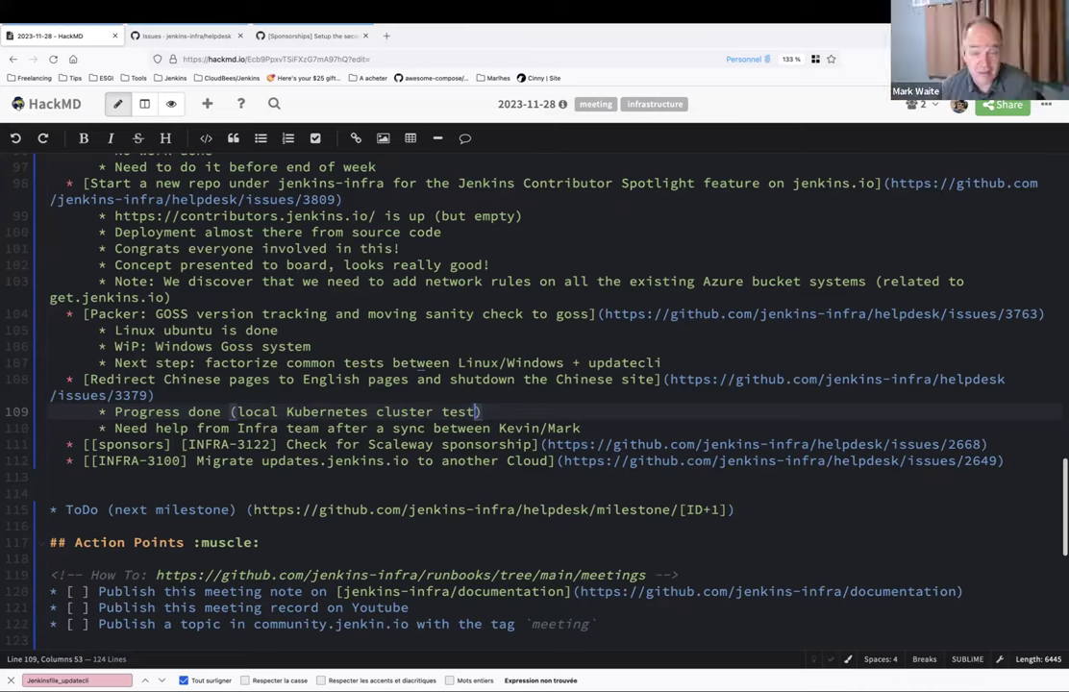
- Add the sub-bullet "Low availability for next milestone, let's delay of 1 week" at the end of the Chinese pages item
click(583, 428)
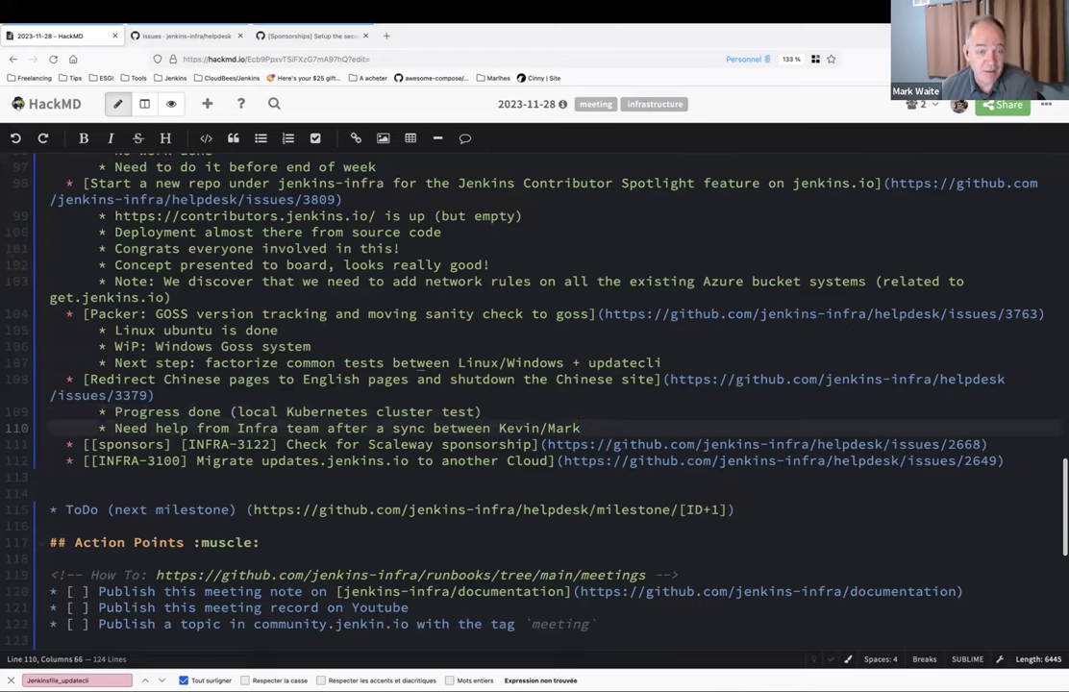
key(Return)
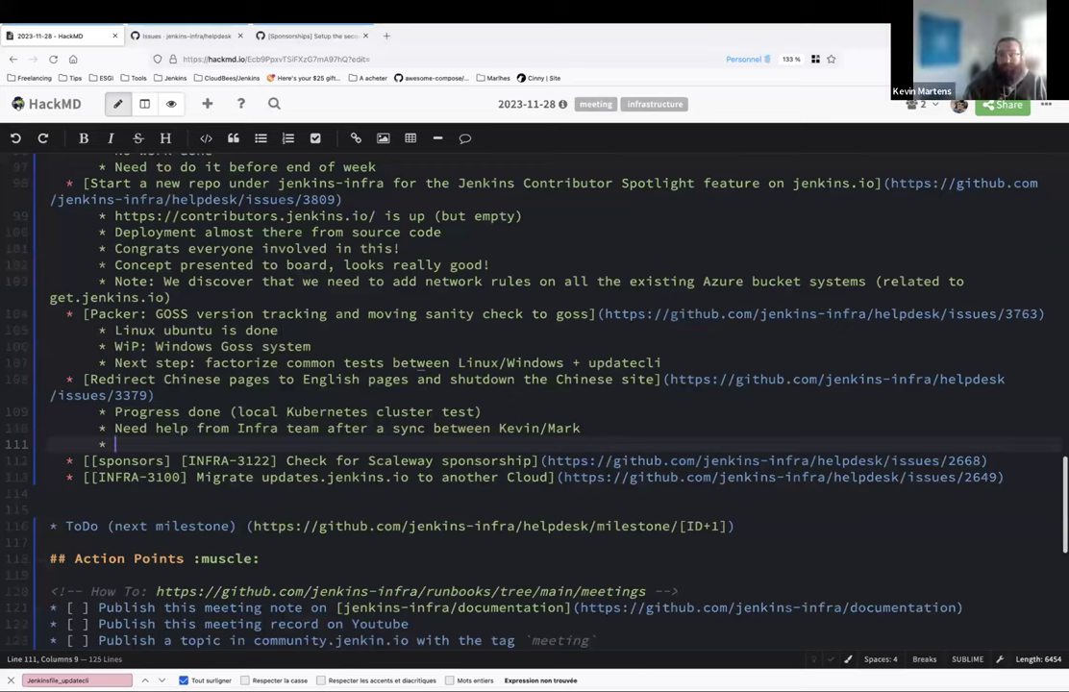
text(Low)
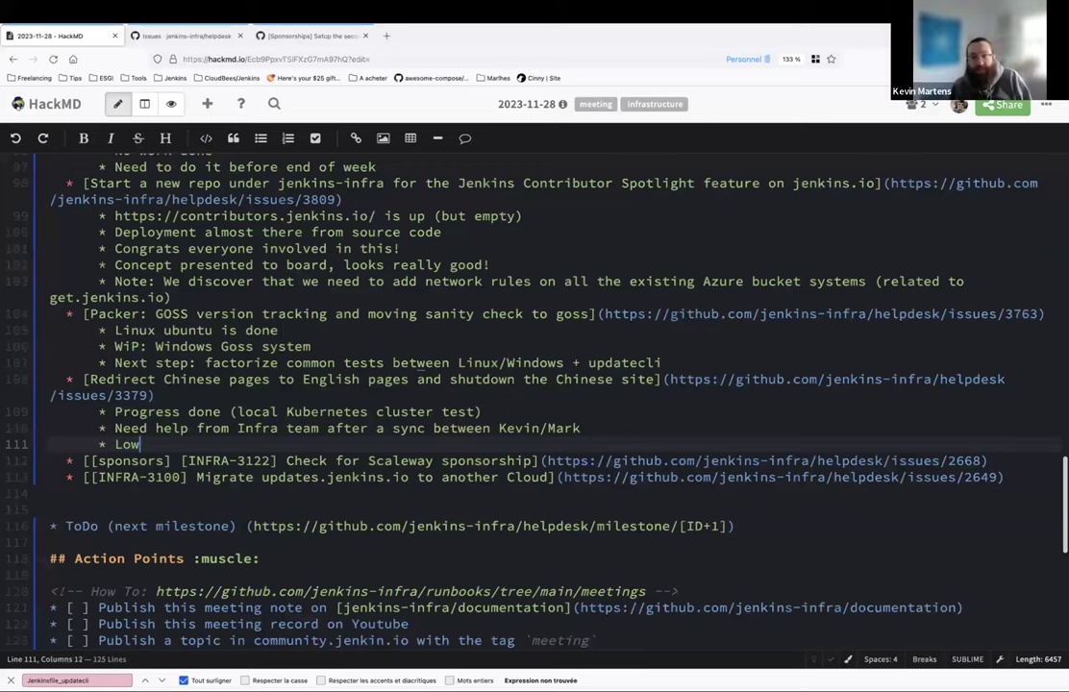
text( availability )
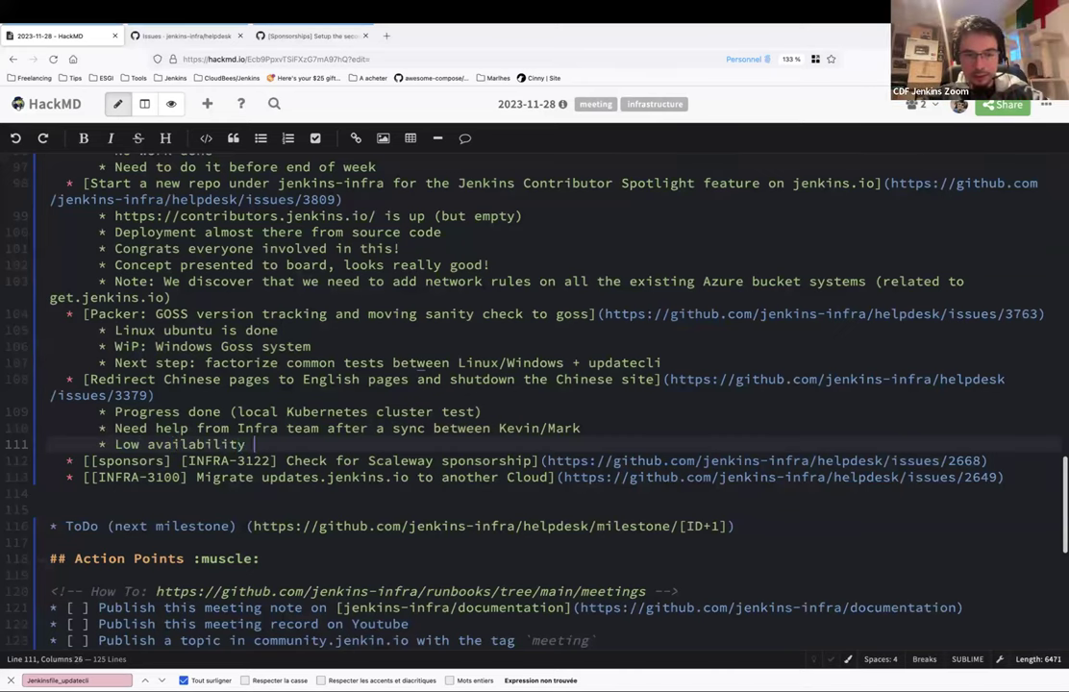
text(for next miles)
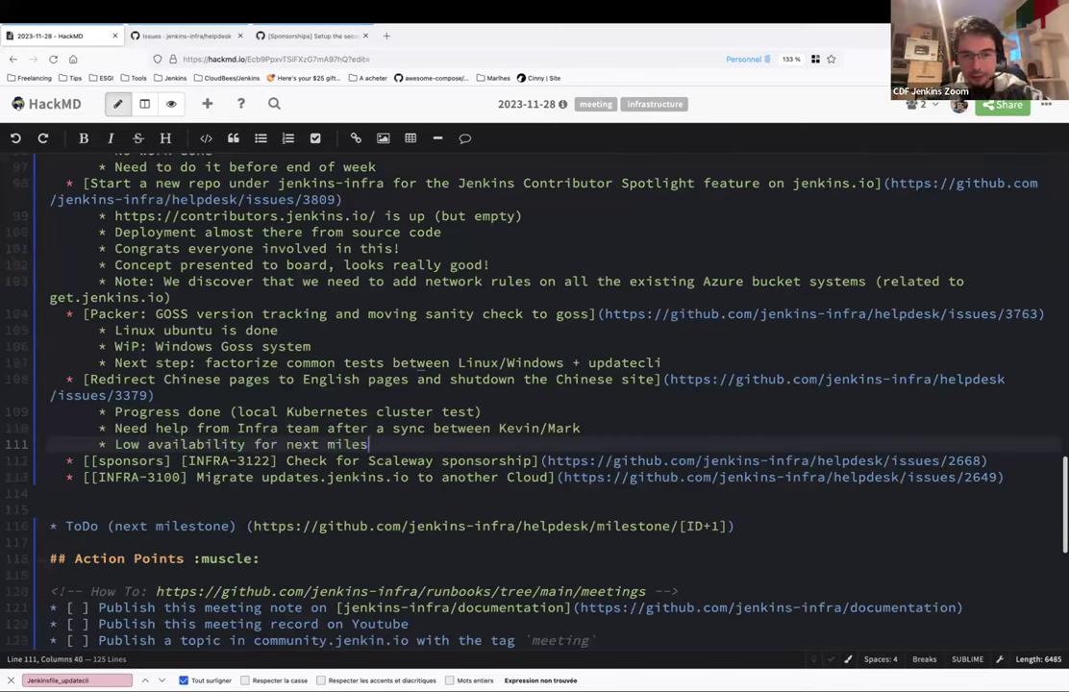
text(tone, let's d)
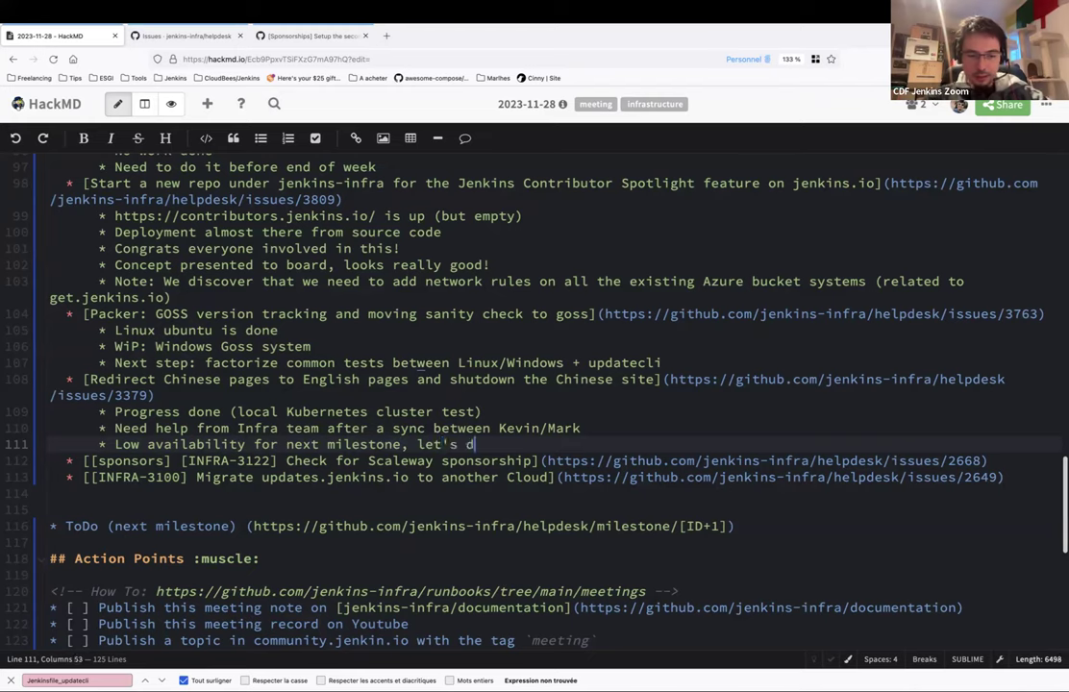
text(elay of 1 week)
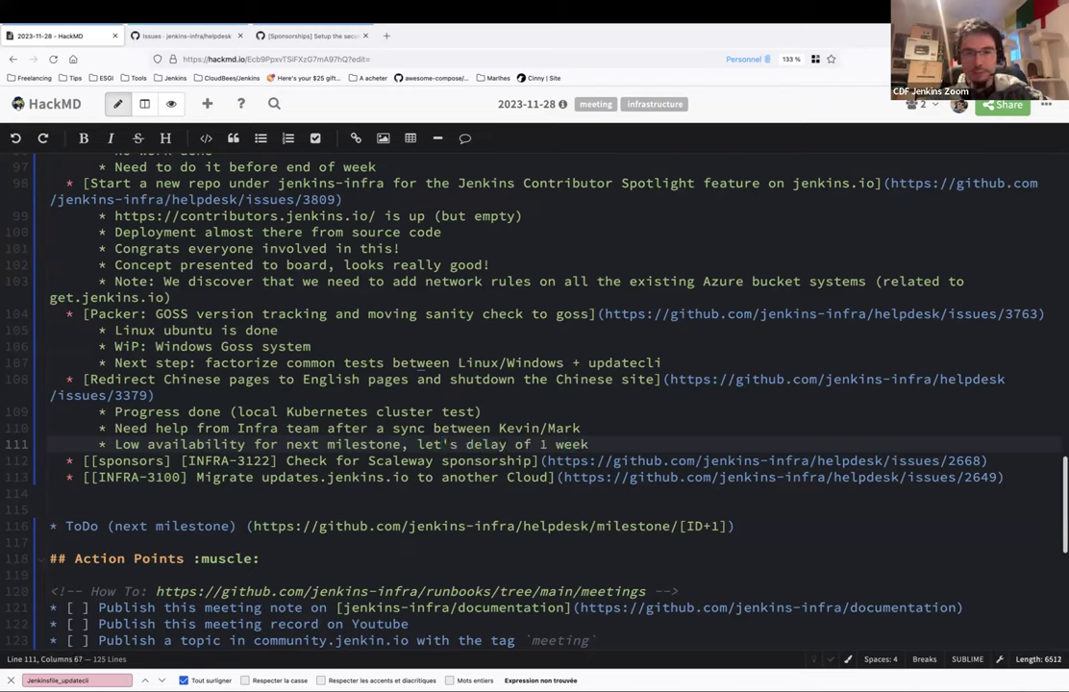
- Move the "[INFRA-3100] Migrate updates.jenkins.io to another Cloud" line above the Scaleway sponsorship item
key(Down)
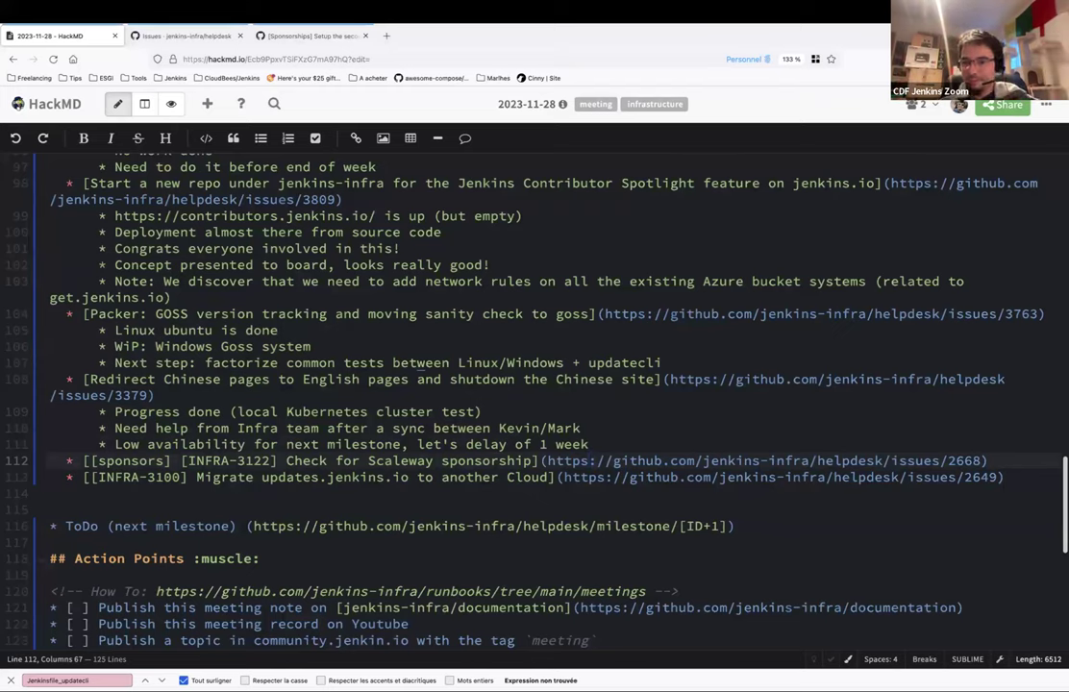
click(989, 461)
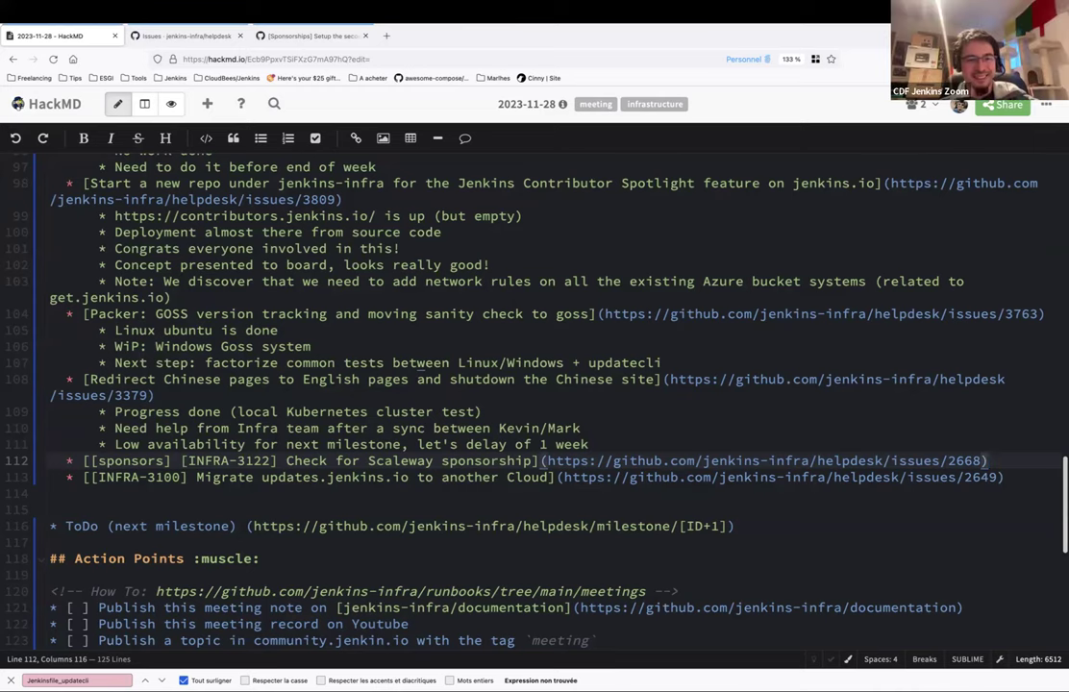
key(Down)
key(End)
key(shift+Home)
key(ctrl+c)
key(BackSpace)
key(Up)
key(Return)
key(ctrl+v)
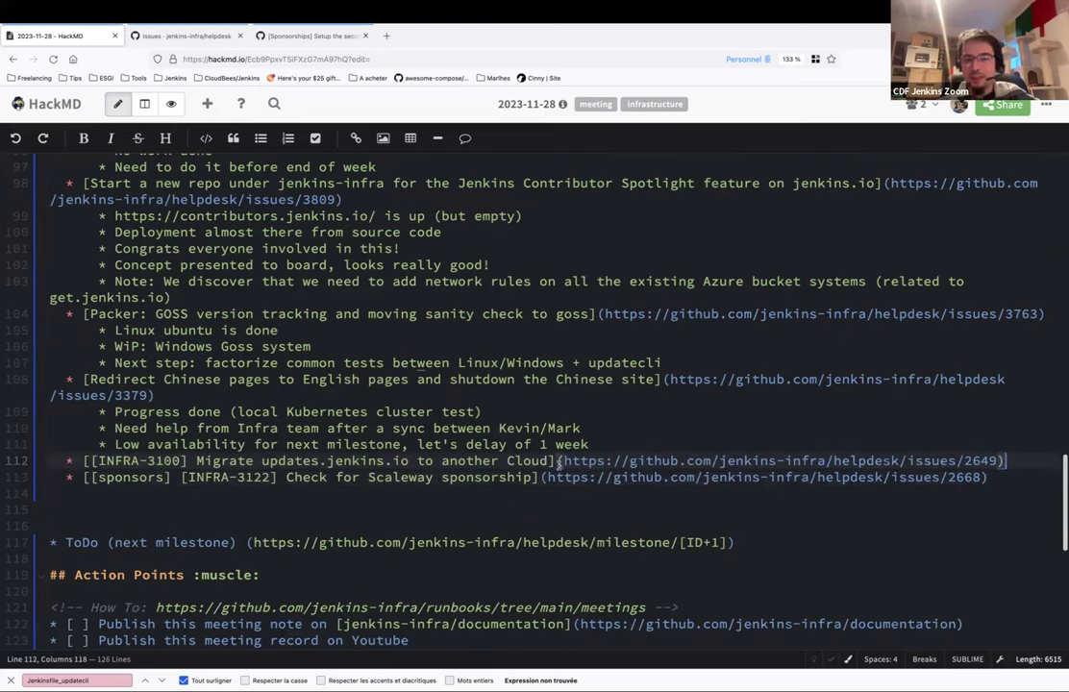
- Add the sub-bullet "PR update-center2 is open. Waiting for the JenSec" under the updates.jenkins.io migration item
click(997, 462)
key(Return)
key(Tab)
text(PR update)
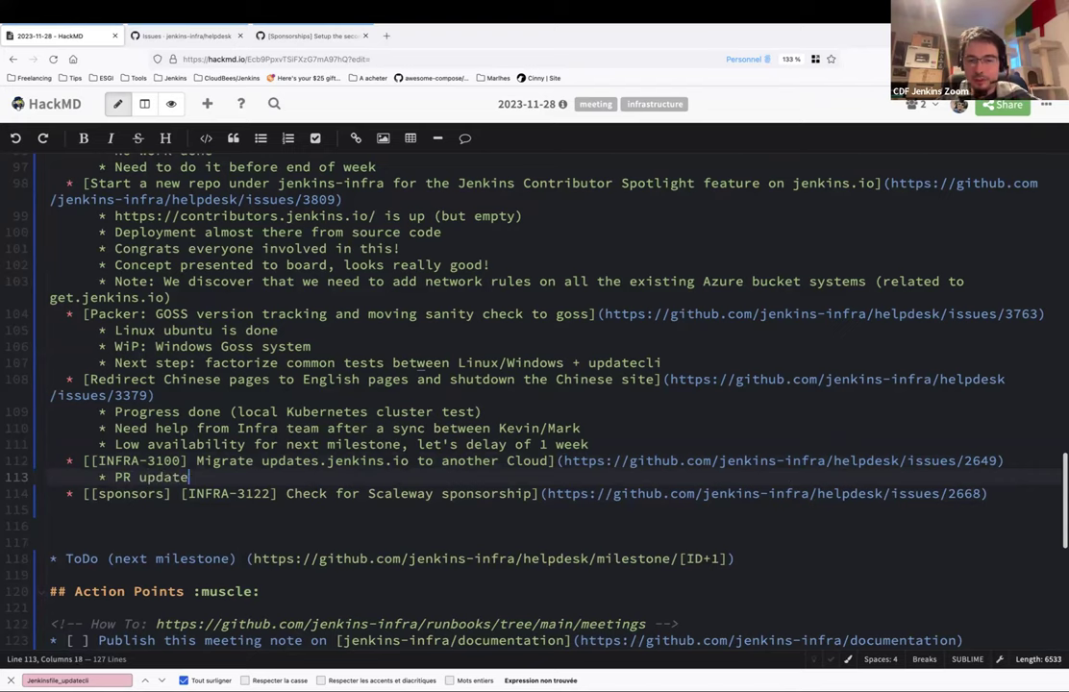
text(-center2)
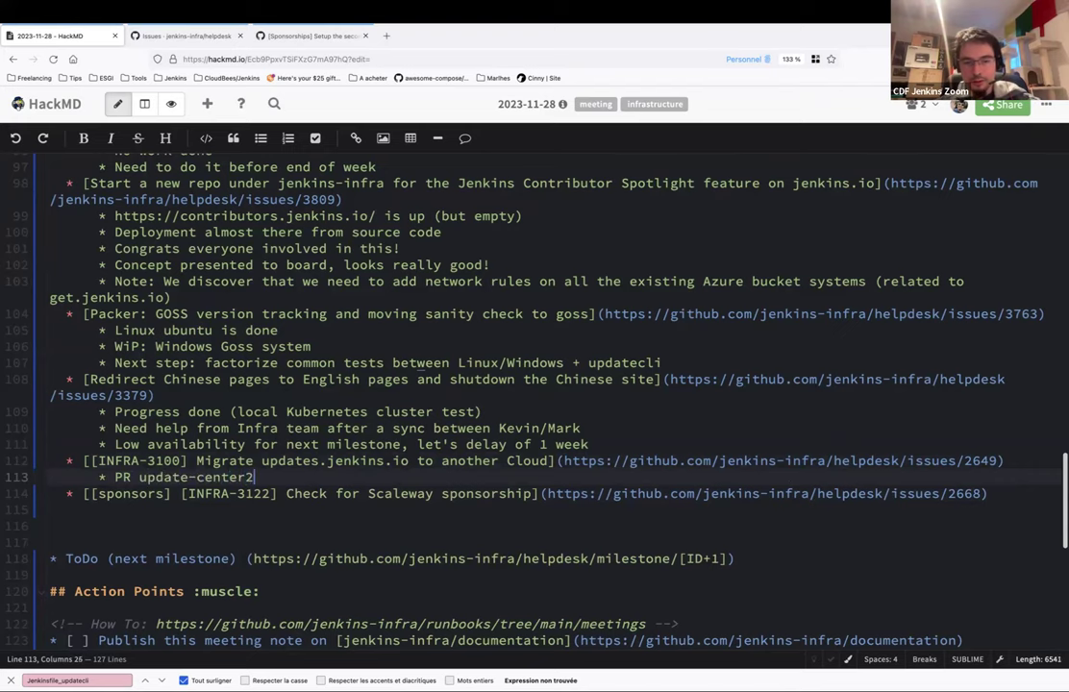
text( is open)
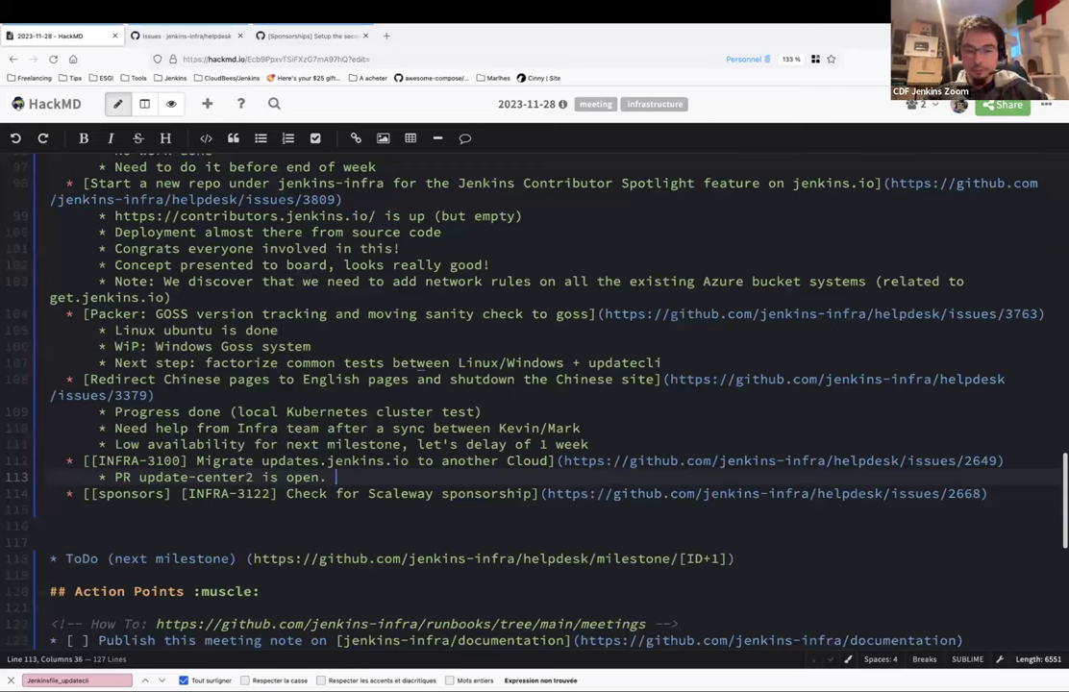
text(. Waiting for th)
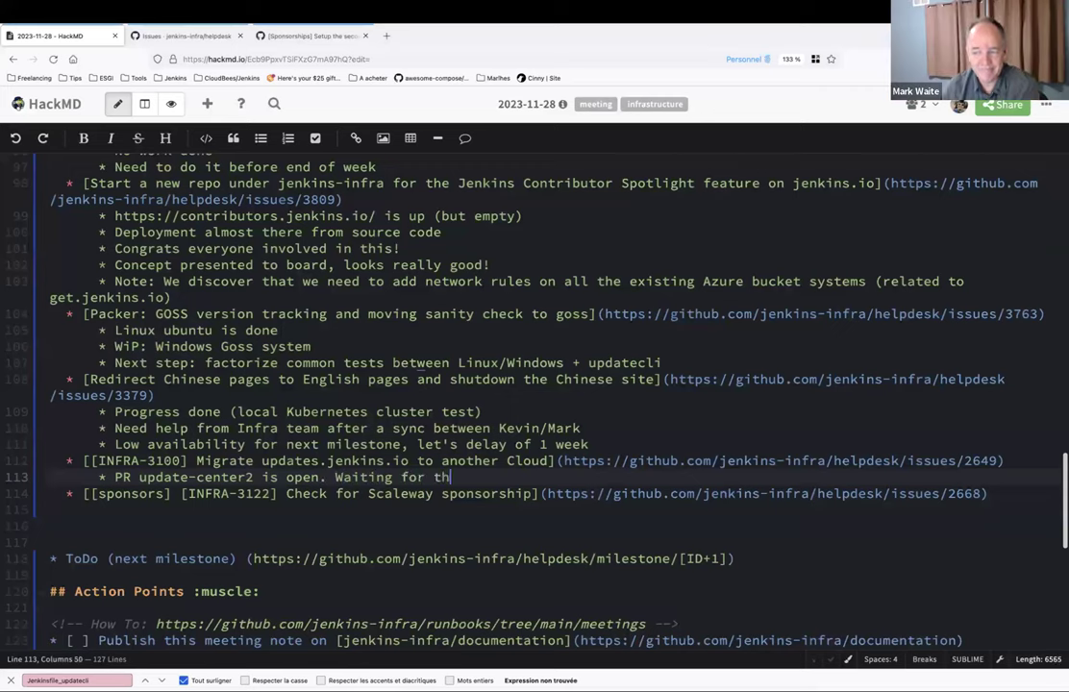
text(e JenSec)
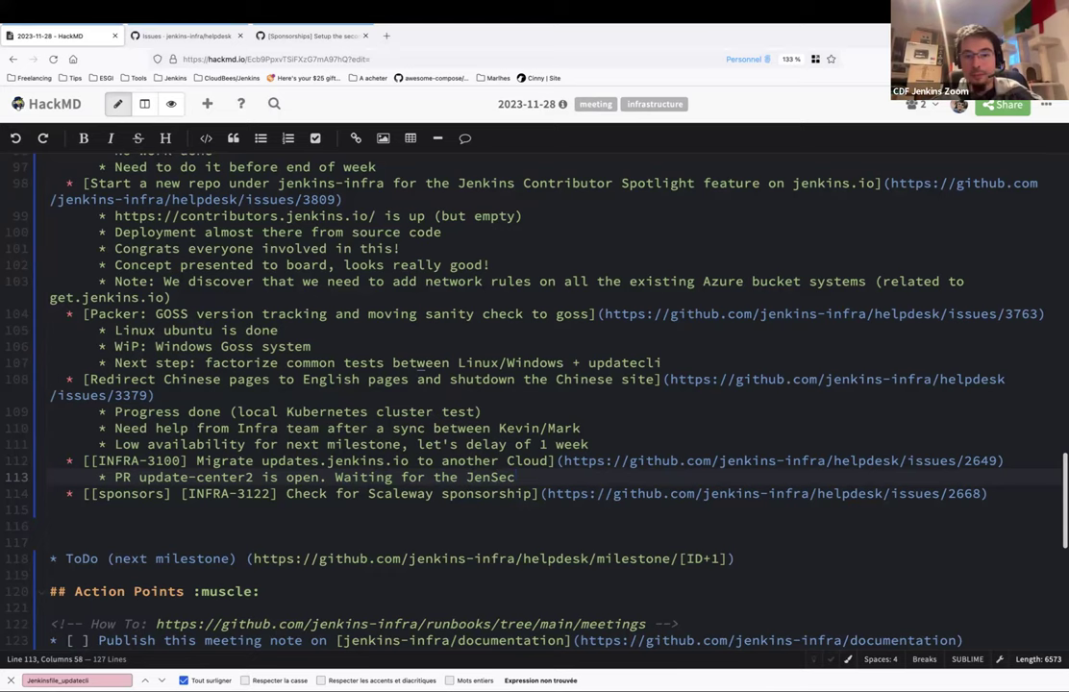
- Add the sub-bullet "JEP =>" under the updates.jenkins.io migration item, ending with a mention of the responsible colleague
key(Return)
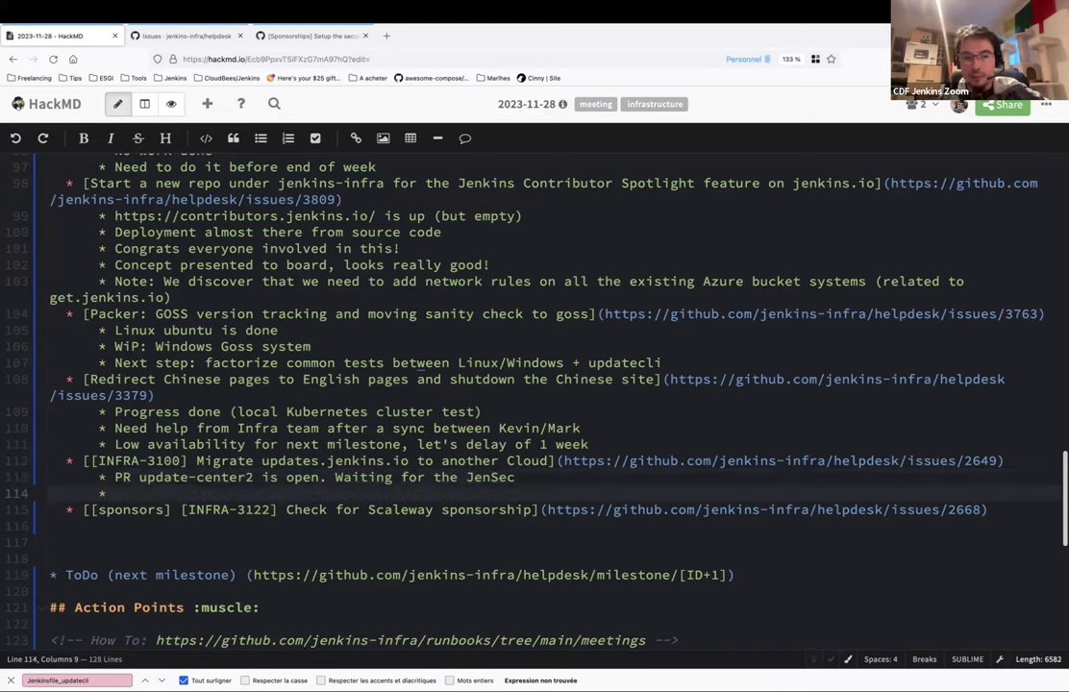
text(JEP)
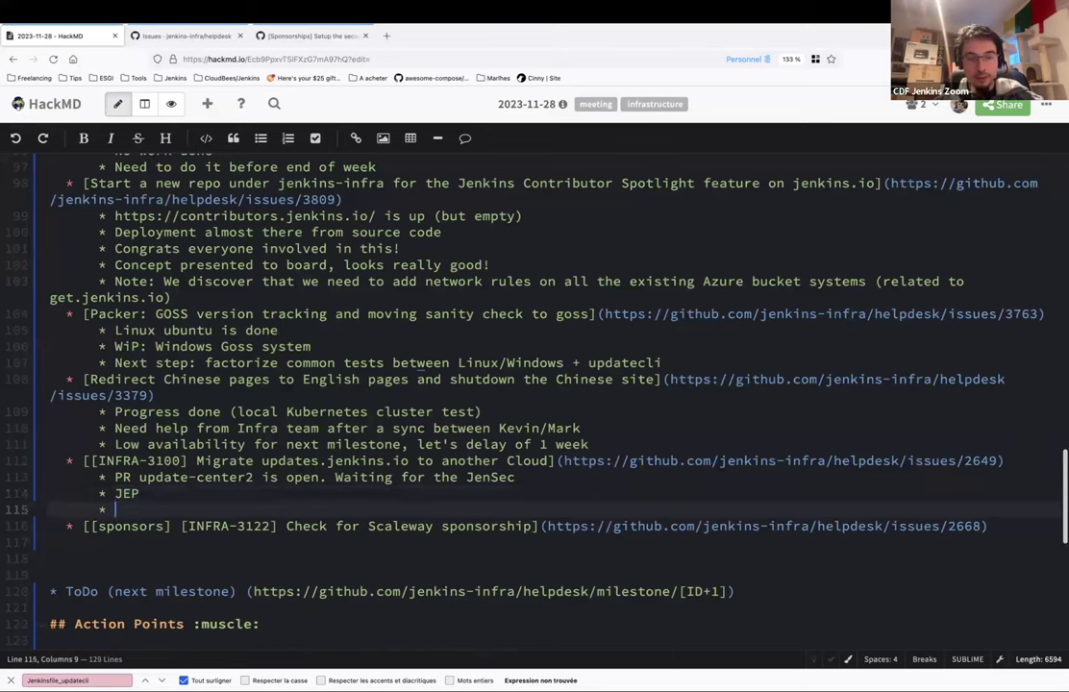
text(=> )
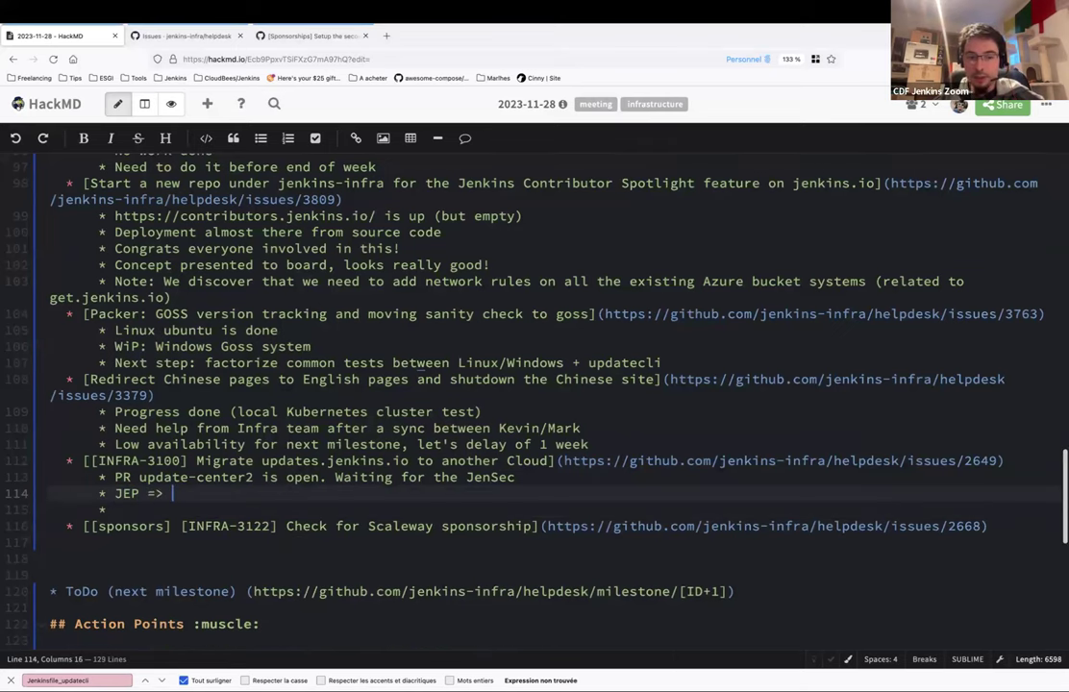
text(@herv)
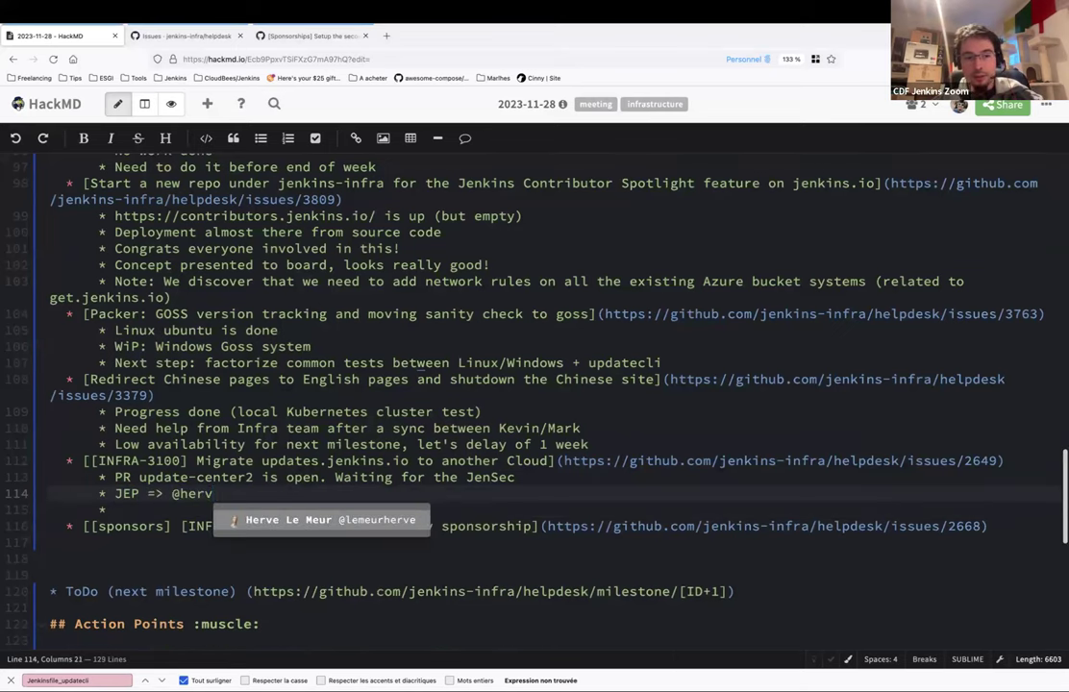
key(Return)
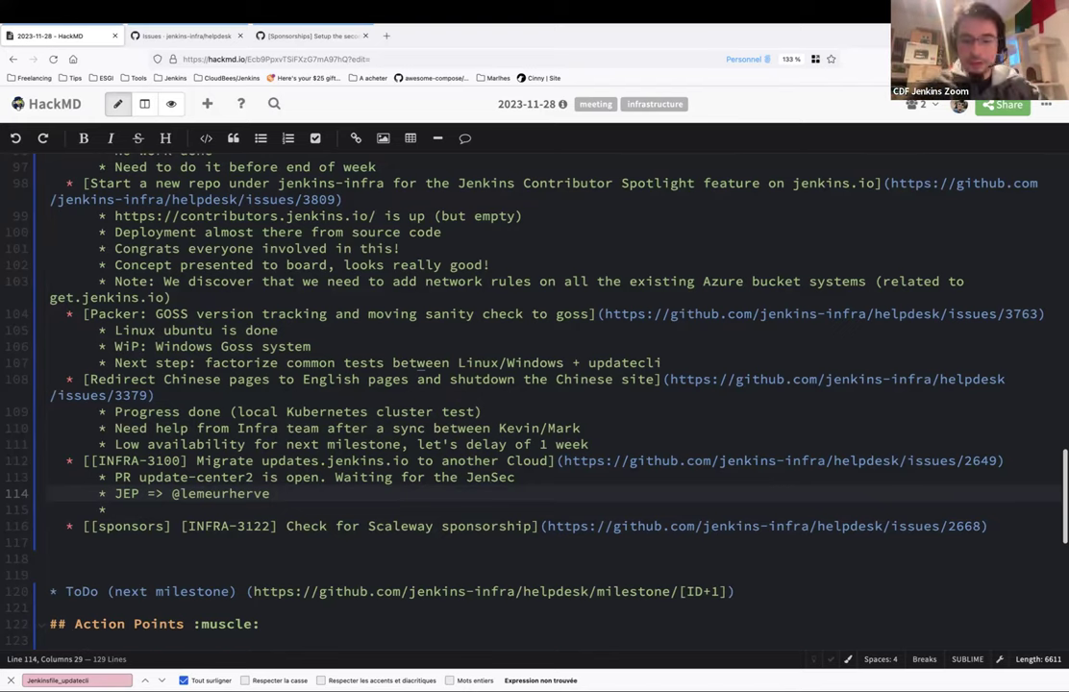
key(BackSpace)
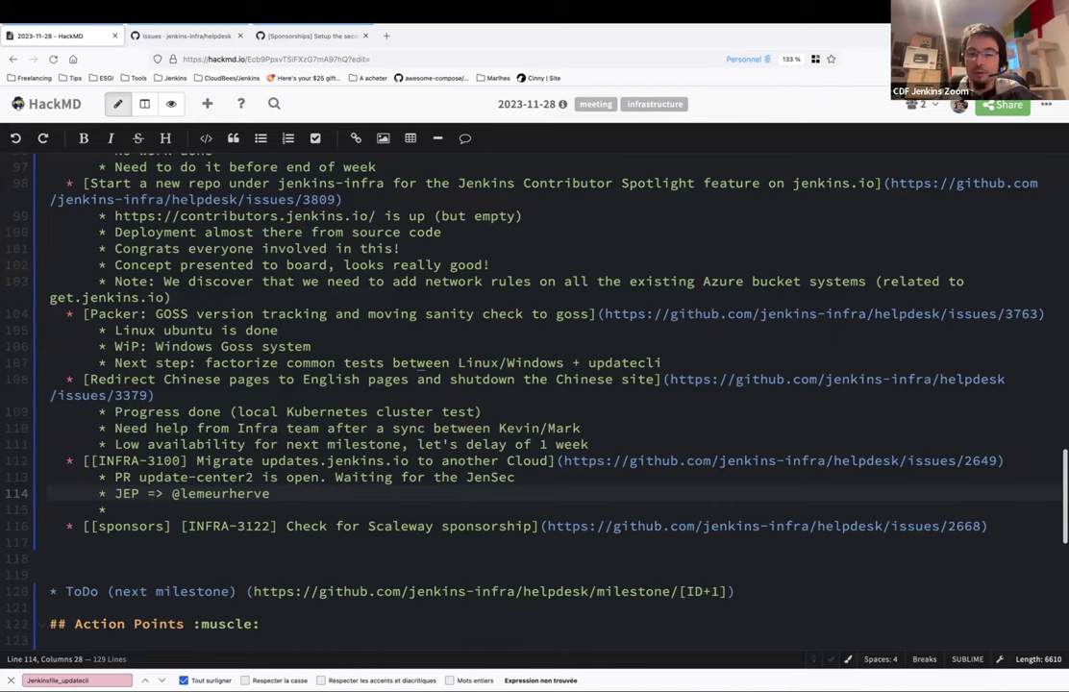
- Start a sub-bullet with "Performance t" below the JEP one, and append "this milestone" to the JEP sub-bullet
click(114, 510)
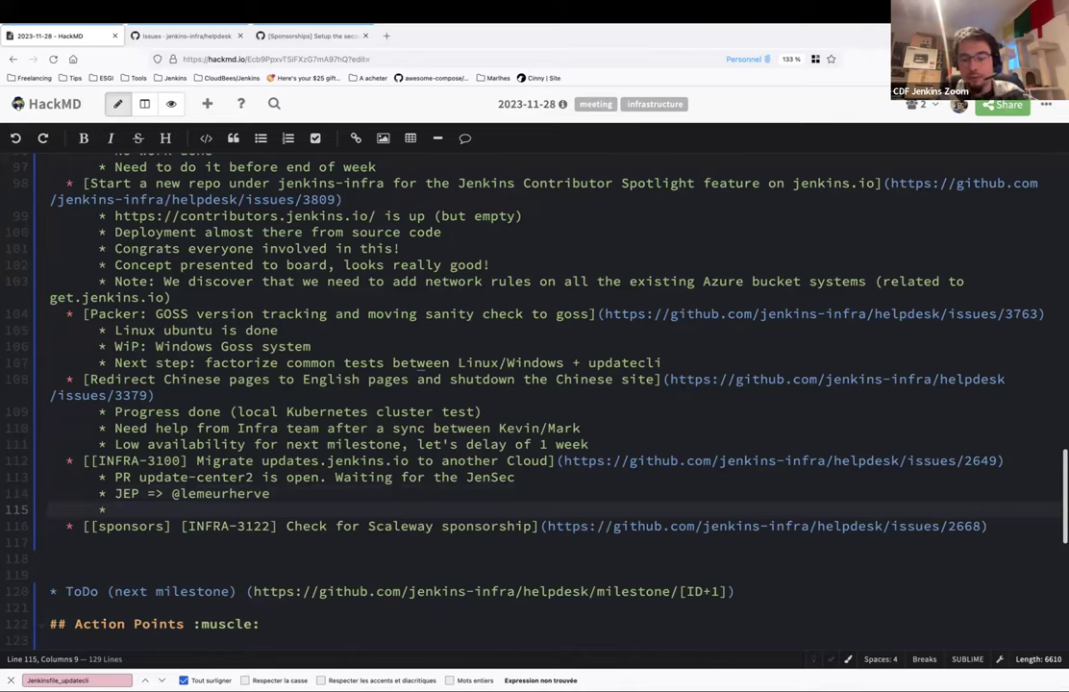
text(Perform)
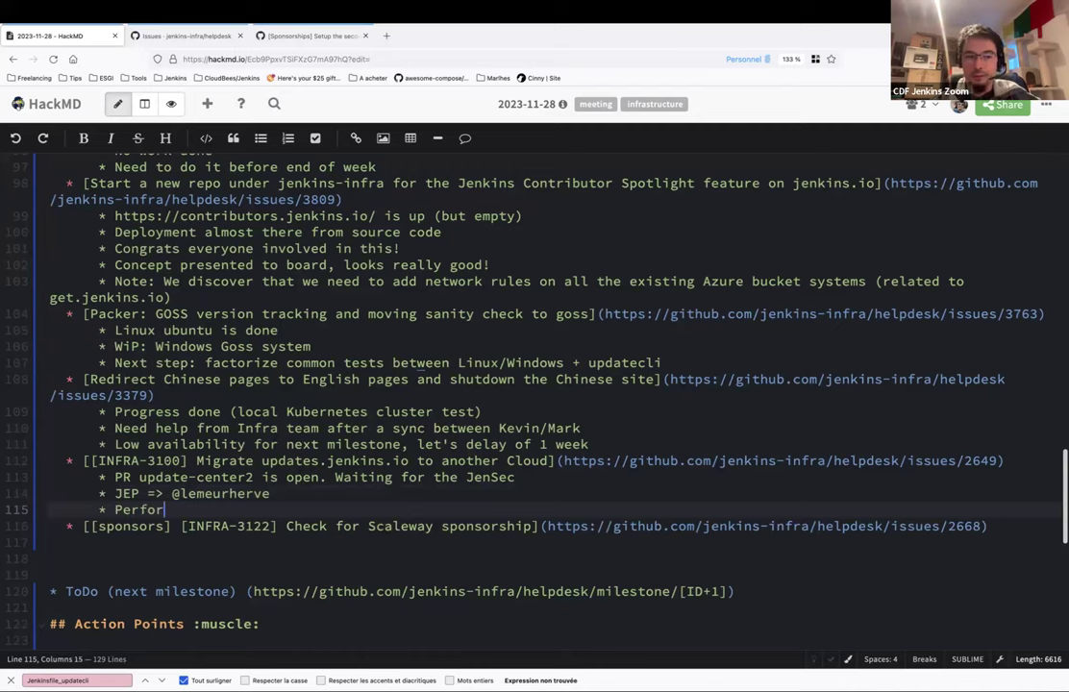
key(BackSpace)
text(mance t)
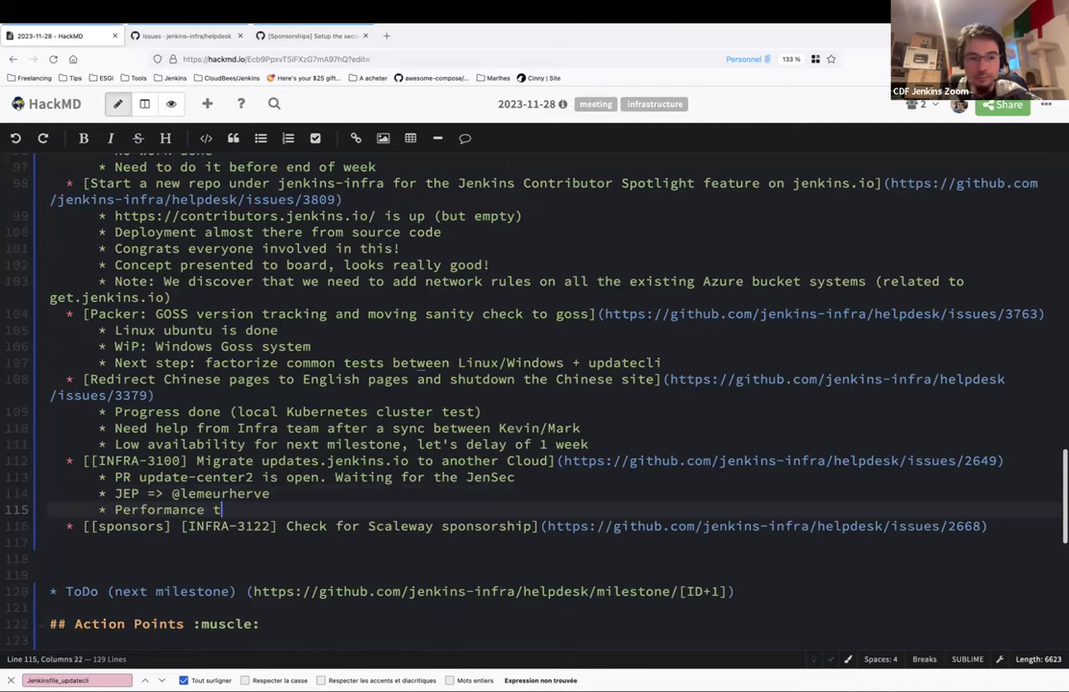
key(shift+Up)
key(End)
text(this mi)
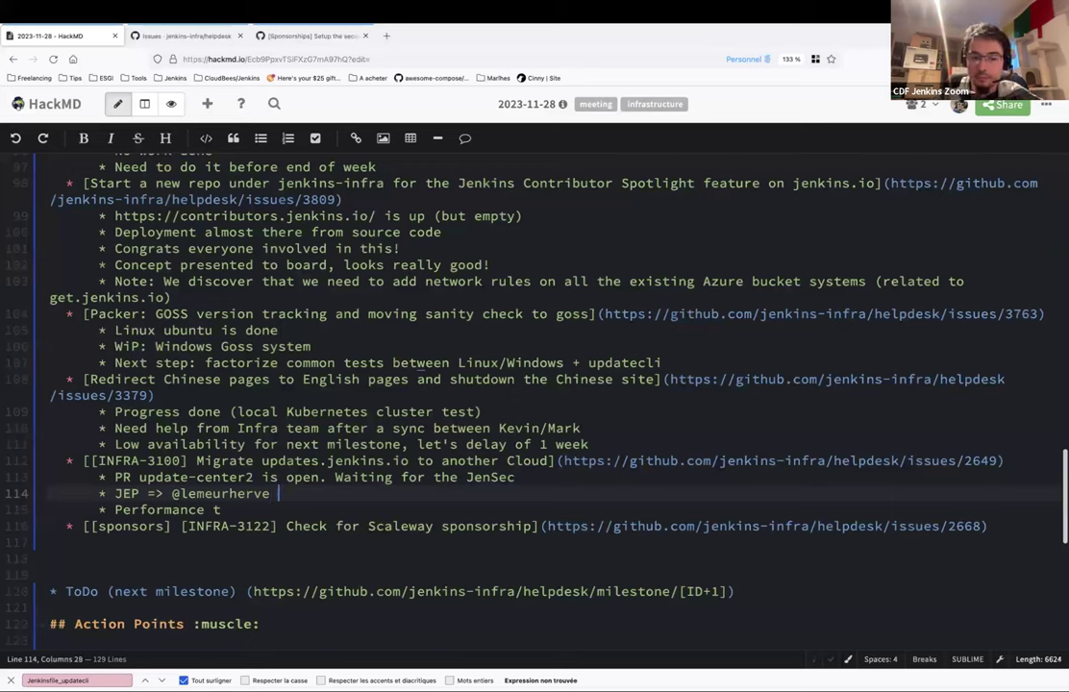
text(lestone)
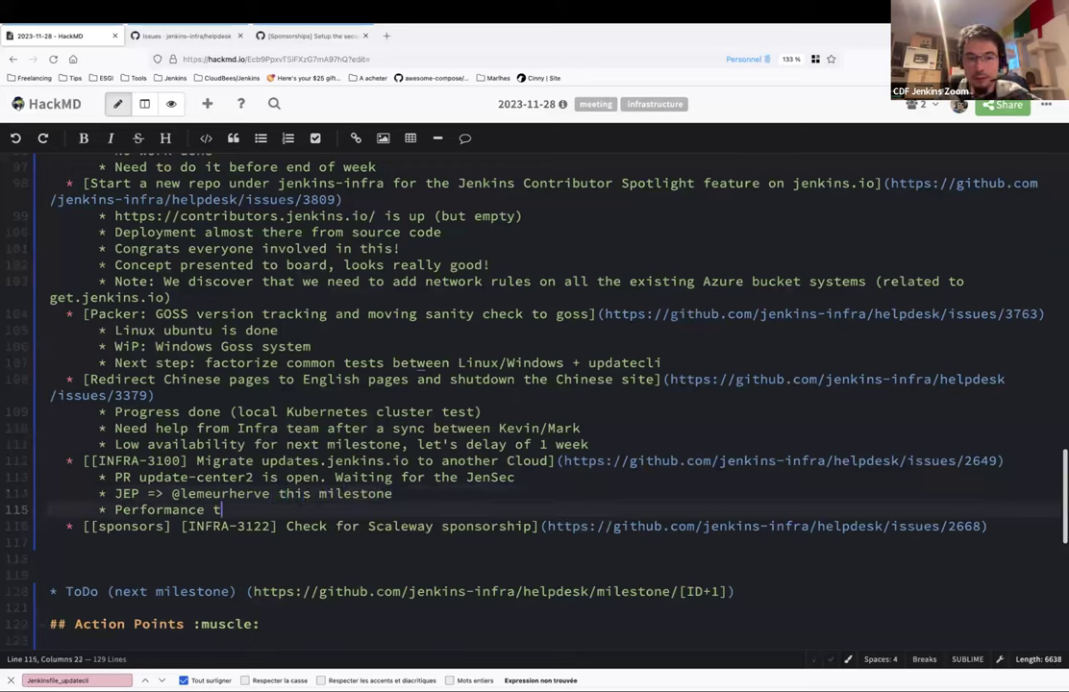
- Complete the performance sub-bullet as "Performance testing =>" with a mention of the assigned colleague and "the milestone after"
key(Down)
text(esting)
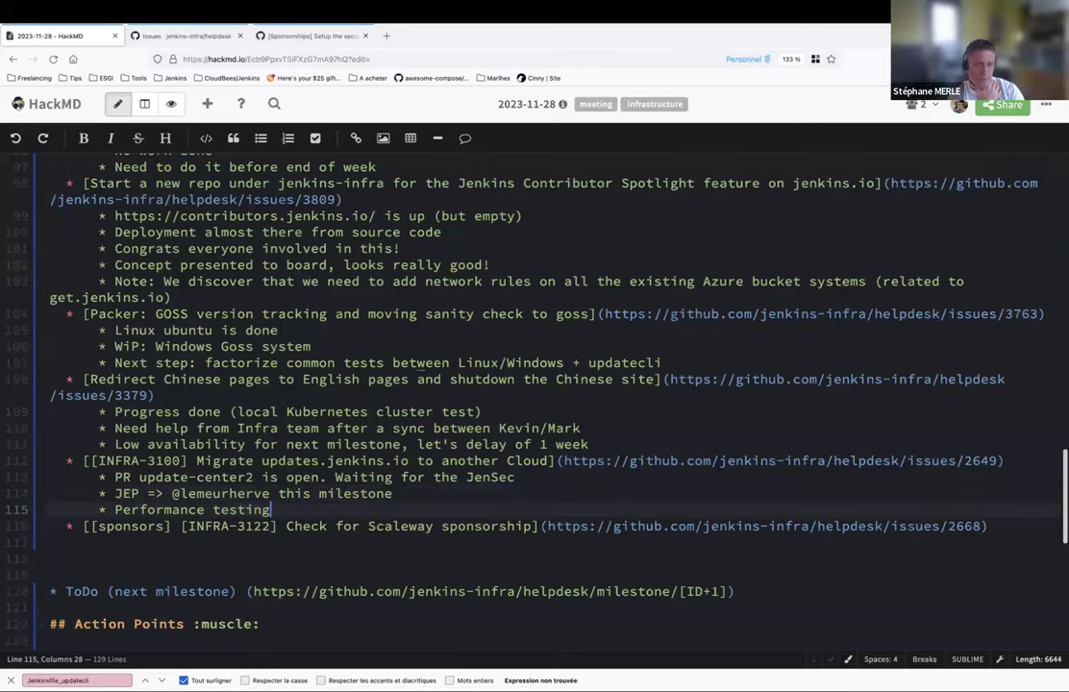
text( => @sm)
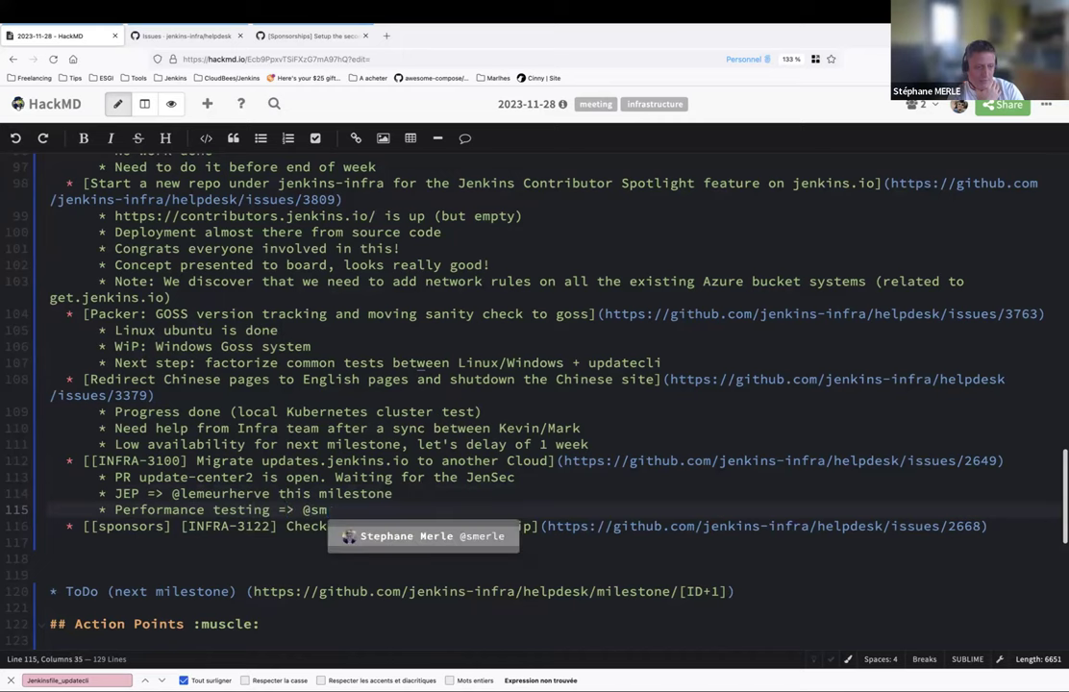
key(Return)
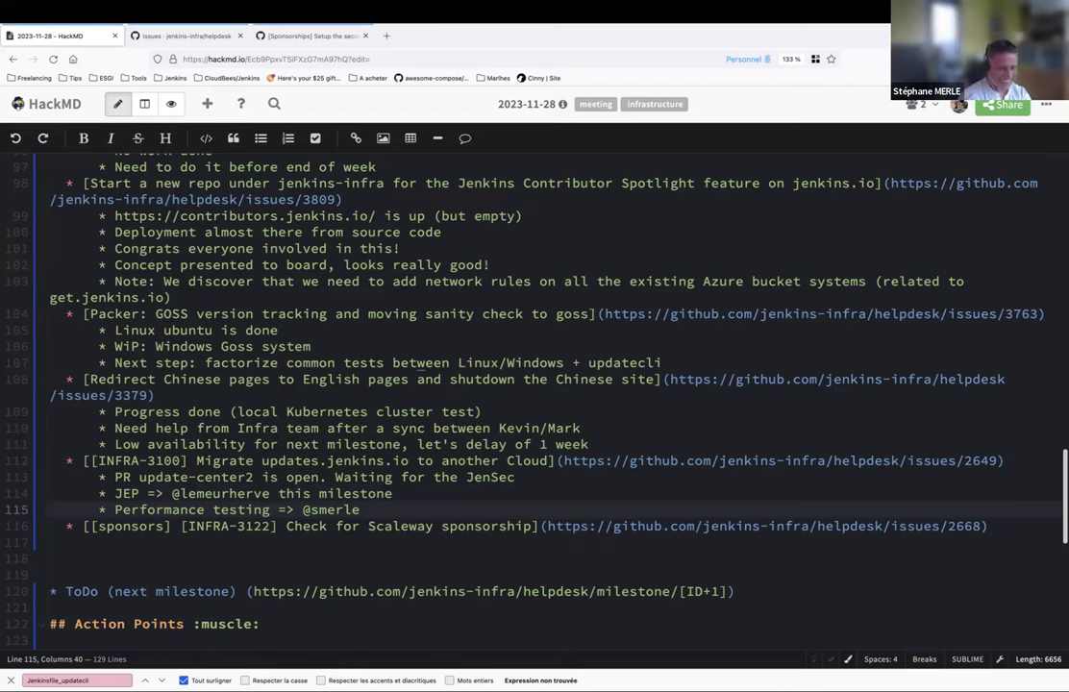
text(the mi)
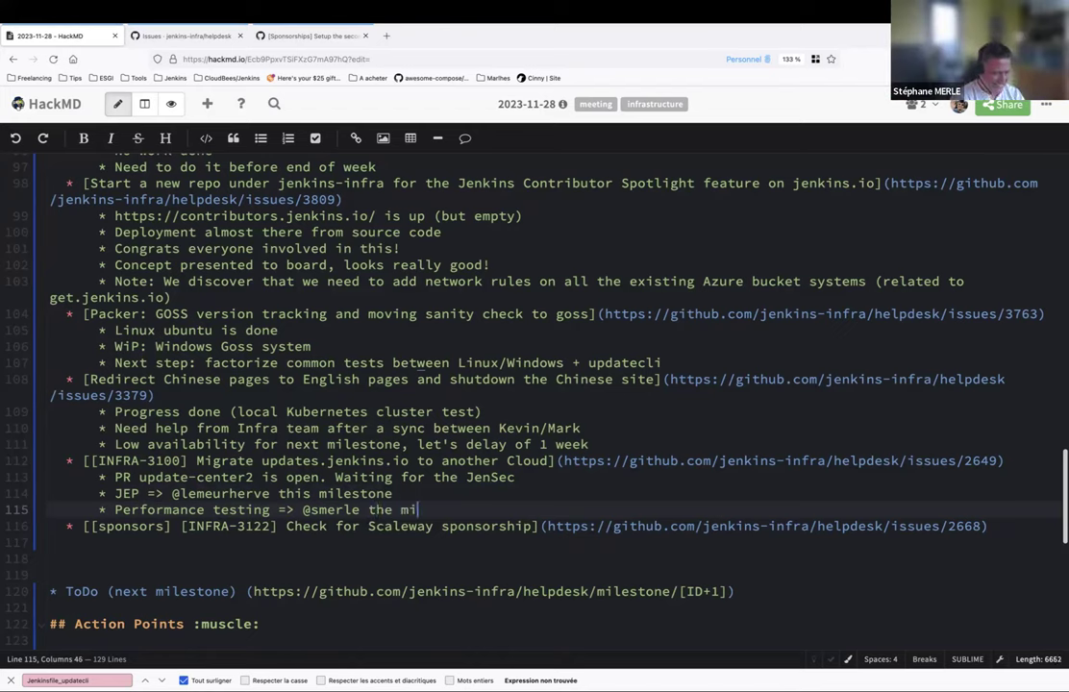
text(lestone after)
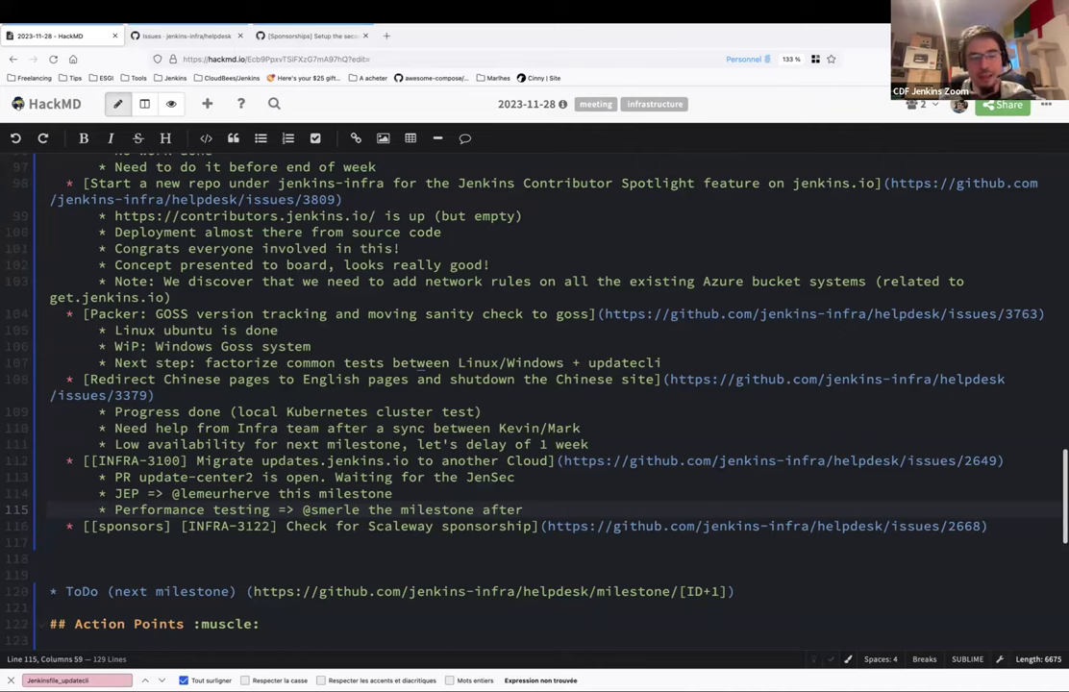
- Add the sub-bullet "Network security rules?" below the performance testing one under the updates.jenkins.io migration item
key(Return)
text(Netqork secur)
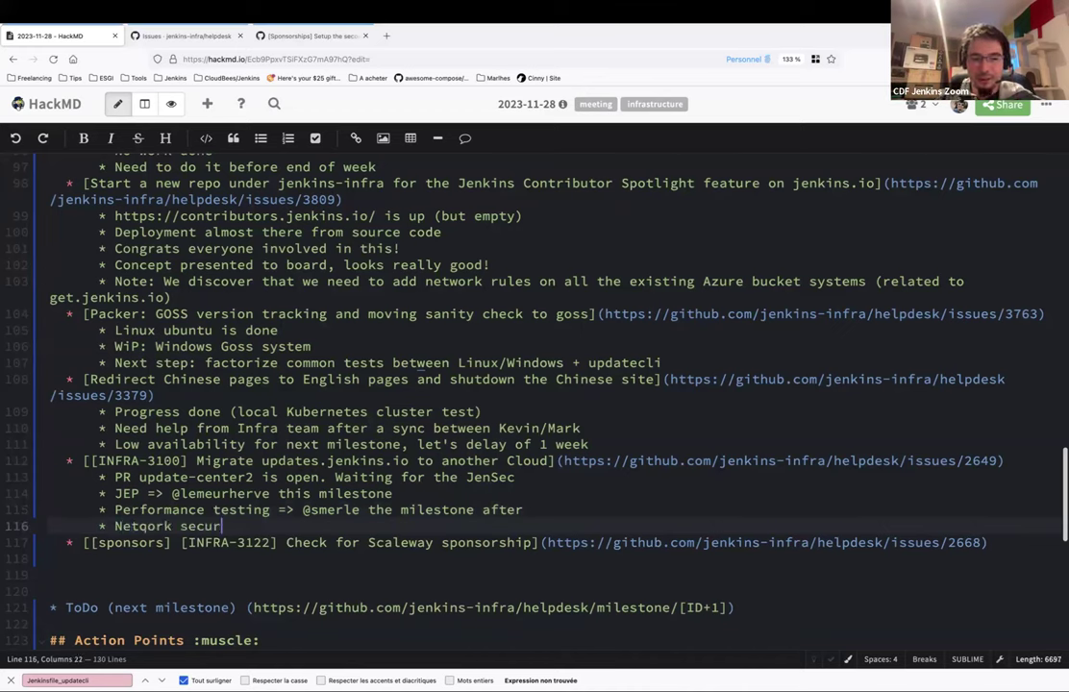
text(ity rules? ;)
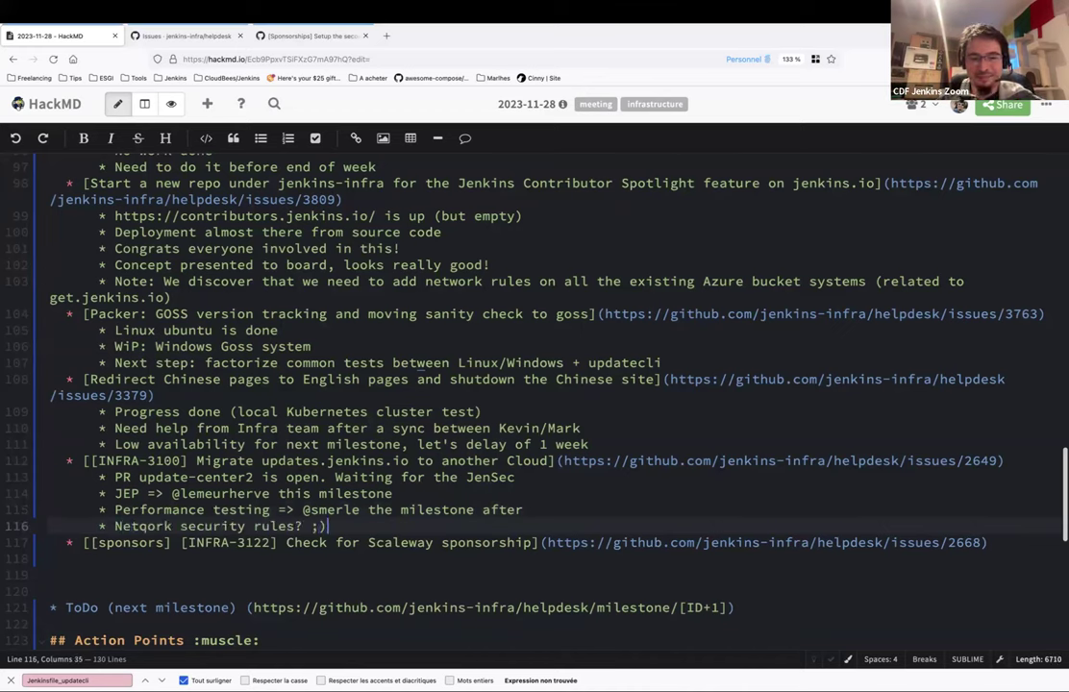
key(BackSpace)
key(BackSpace)
click(147, 526)
key(BackSpace)
text(w)
click(304, 526)
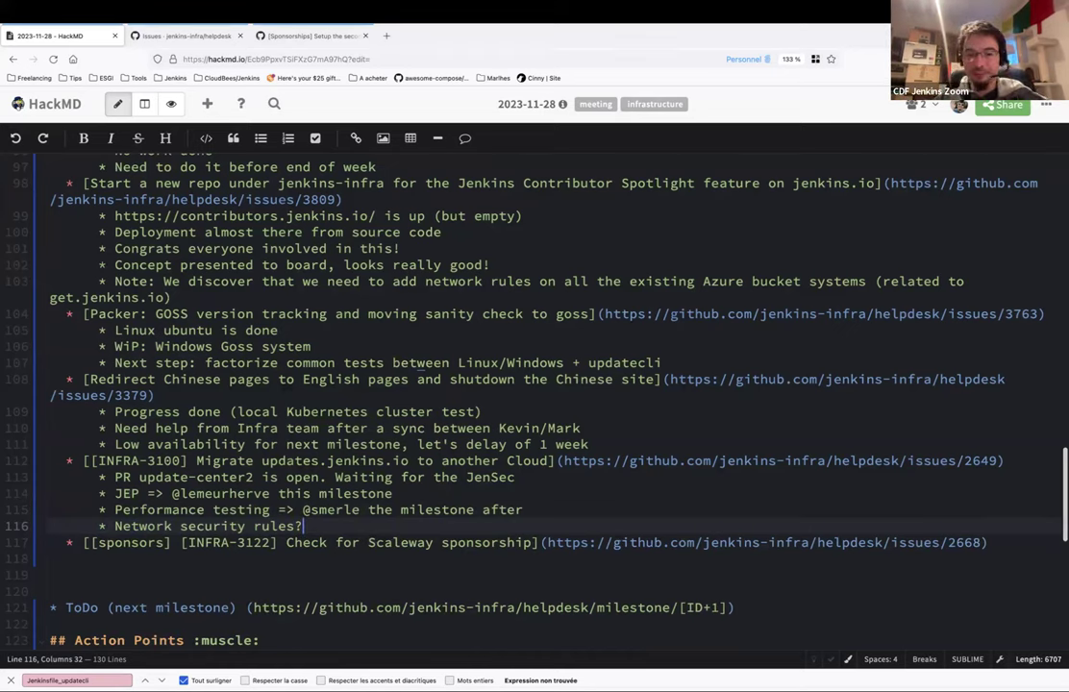
- Append "Nice opportunity to test it (and then apply on get.jenkins.io)" to the network security rules sub-bullet
text(N)
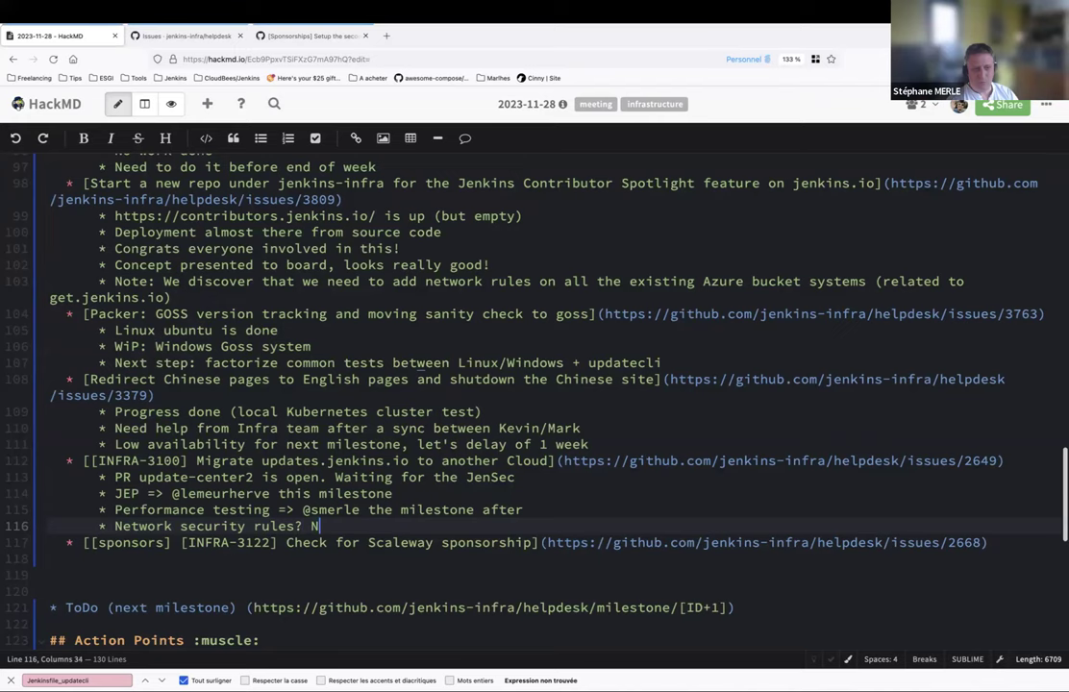
text(ice oppor)
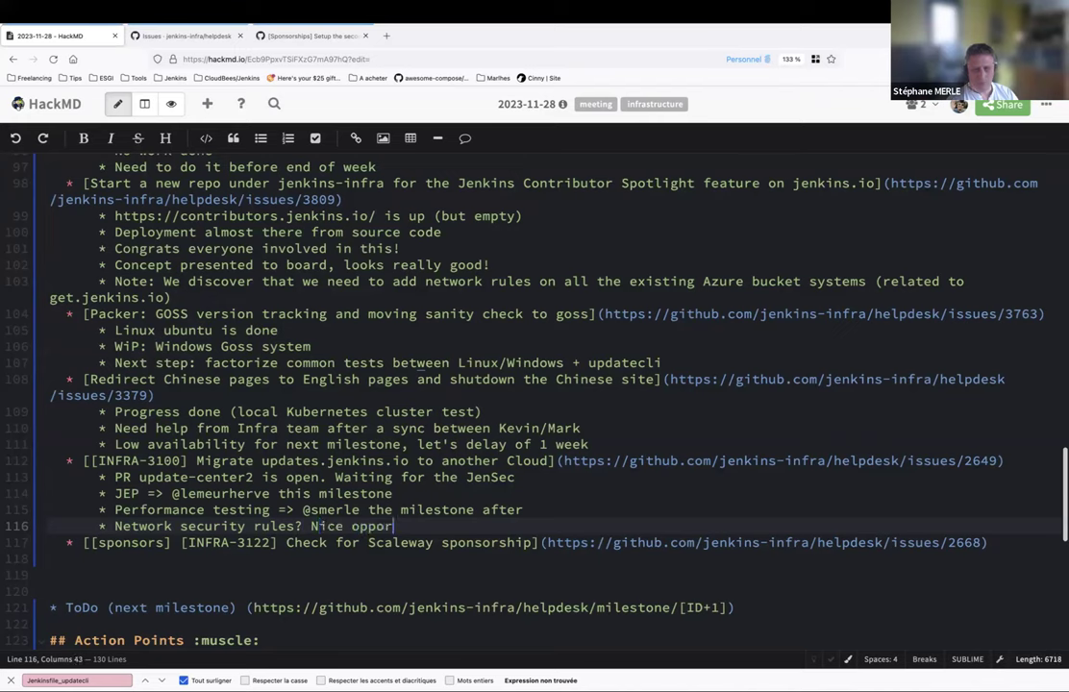
text(tunity to test)
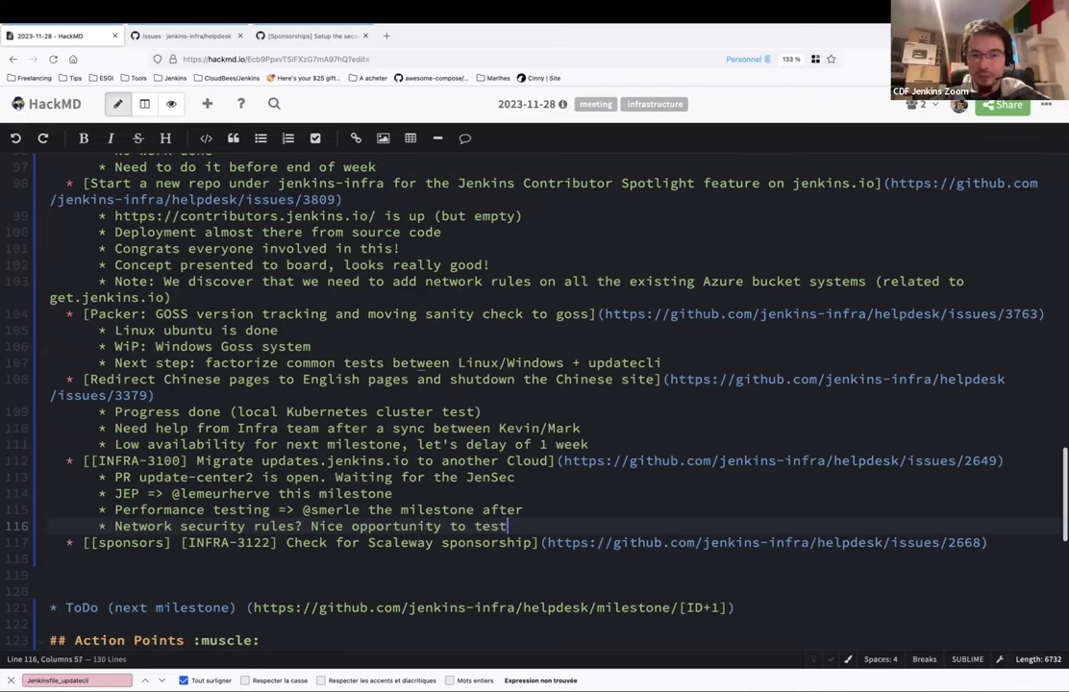
text( it (and then apply on ge)
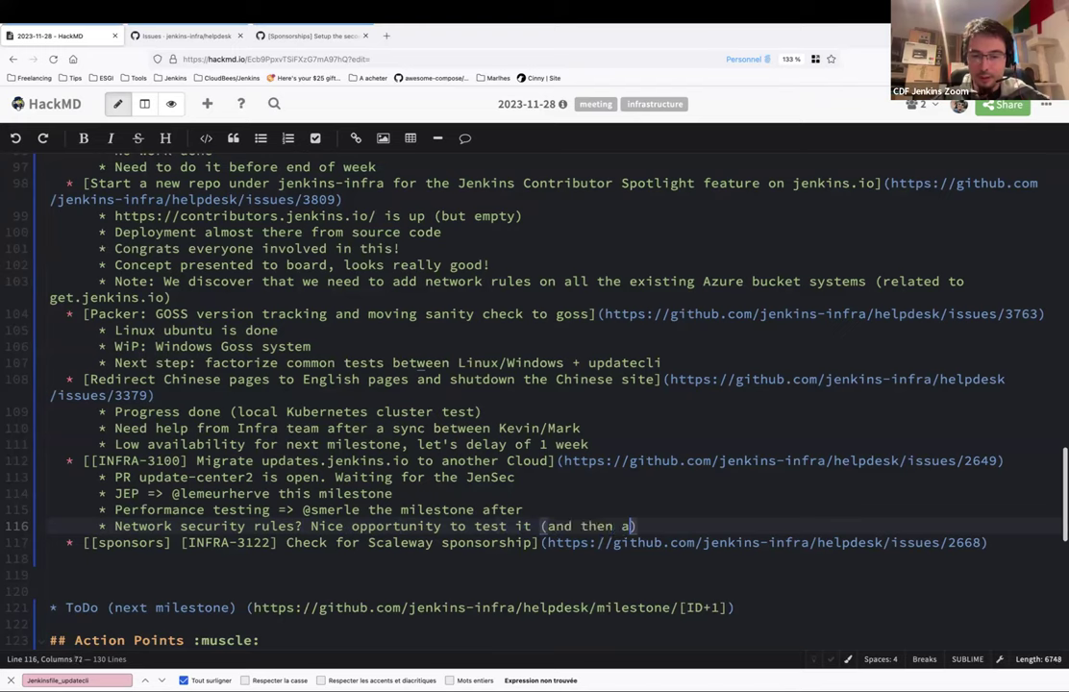
text(t.jenkins.io)
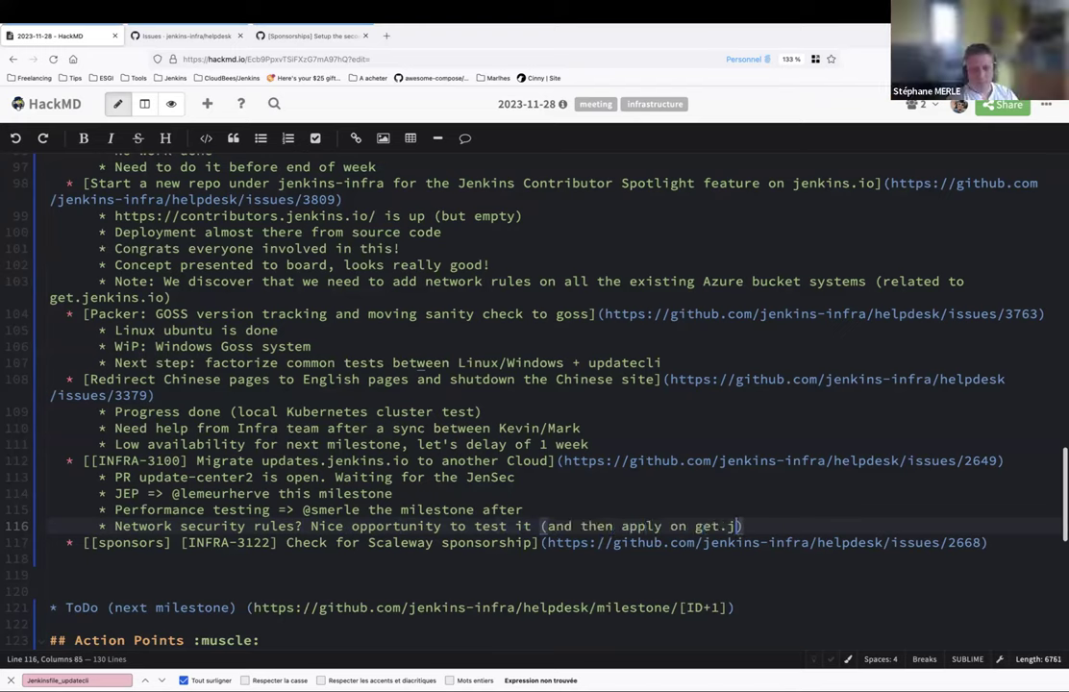
text())
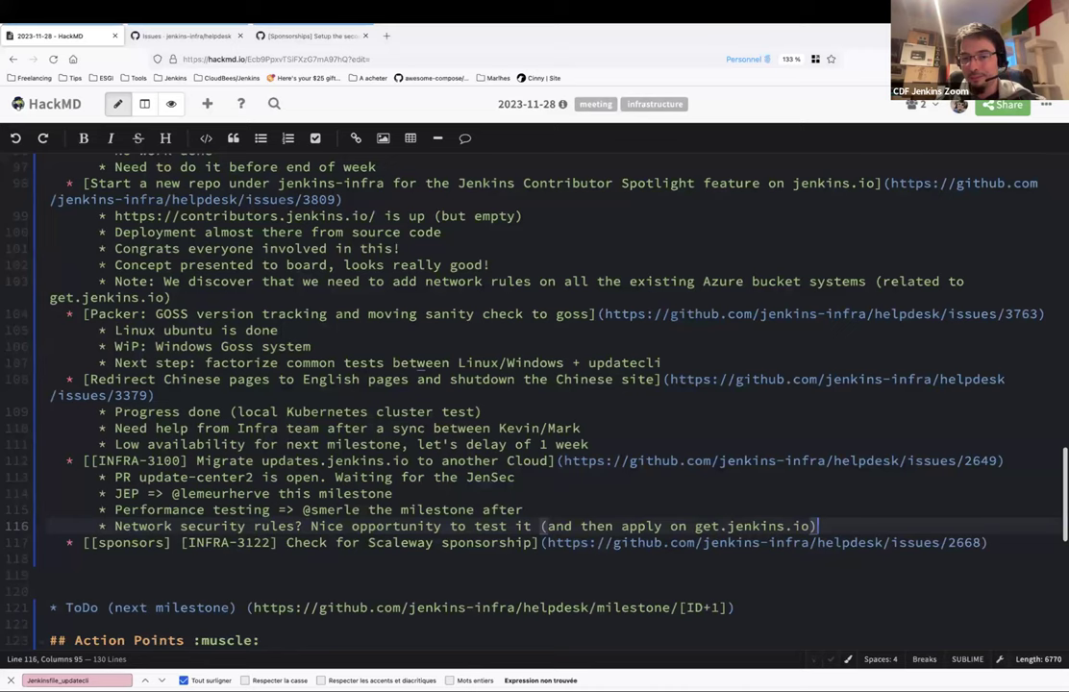
- Add the sub-bullet "Link to their Open Source "apply" form is 404 since 1 week :'(" under the Scaleway sponsorship item
scroll(996, 475, down, 2)
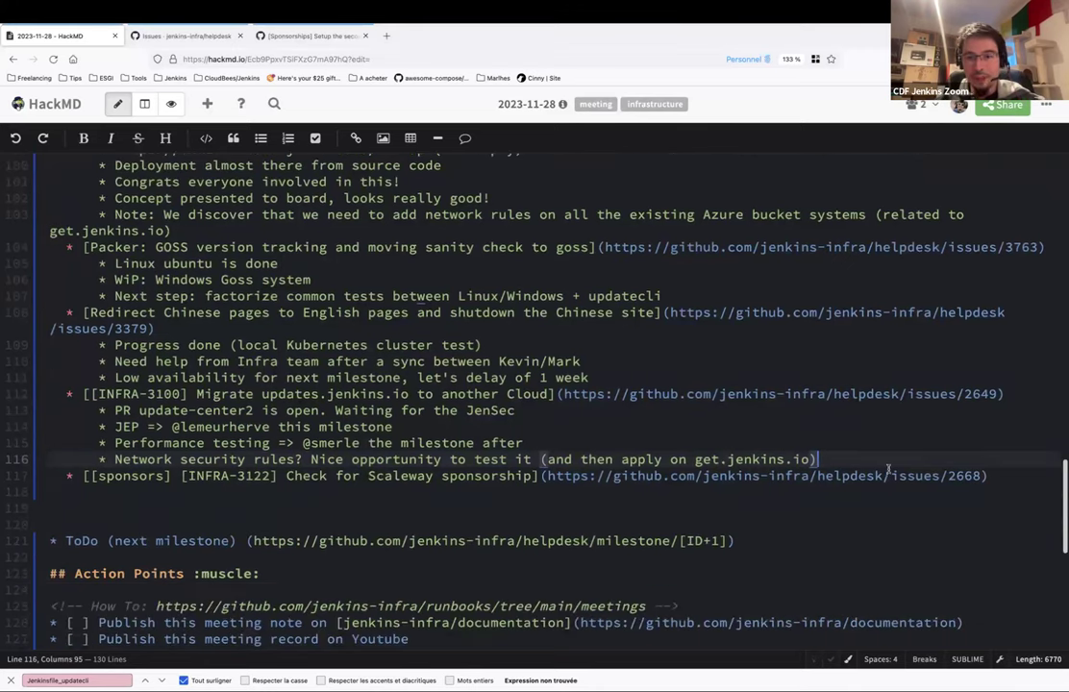
click(996, 542)
key(Return)
key(Tab)
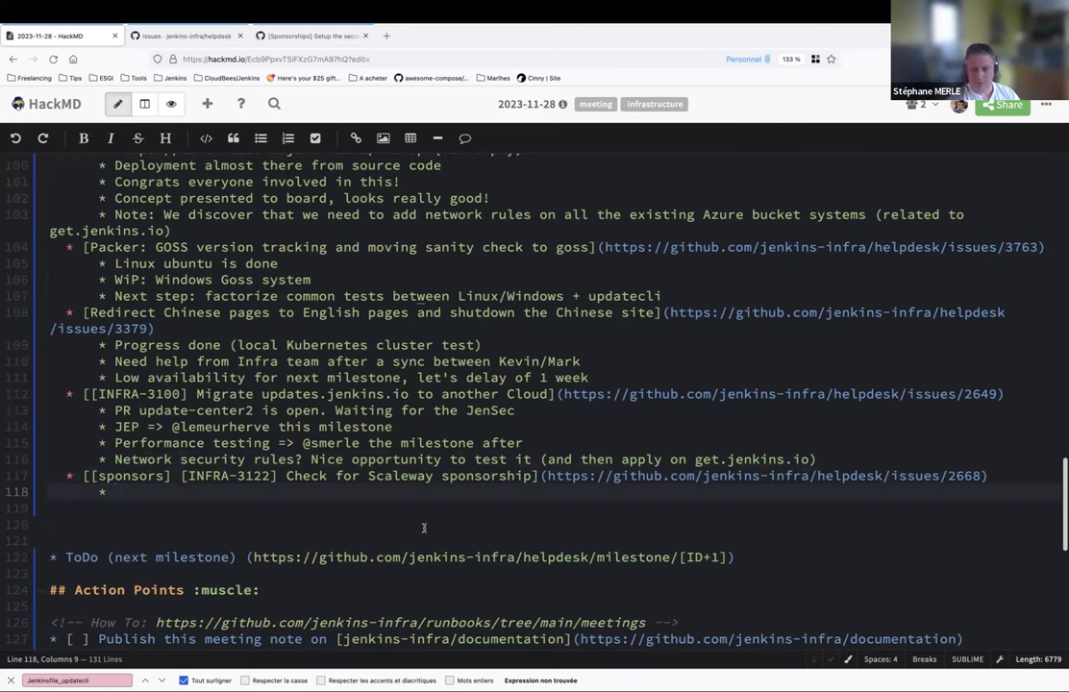
text(Link )
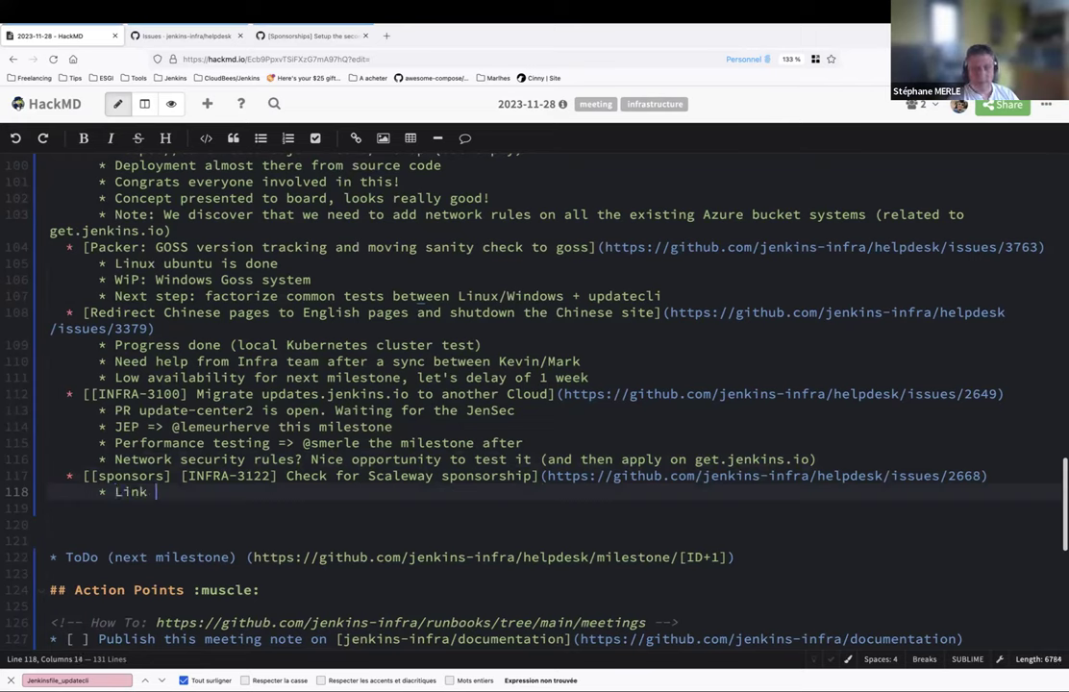
text(to their Open )
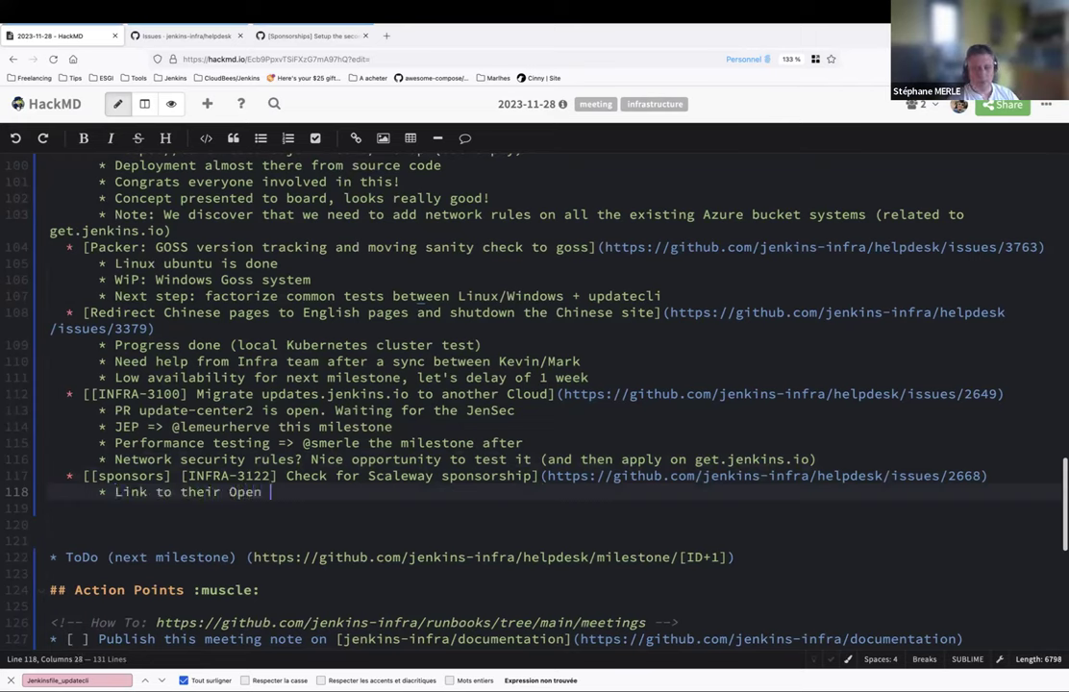
text(Source "apply" f)
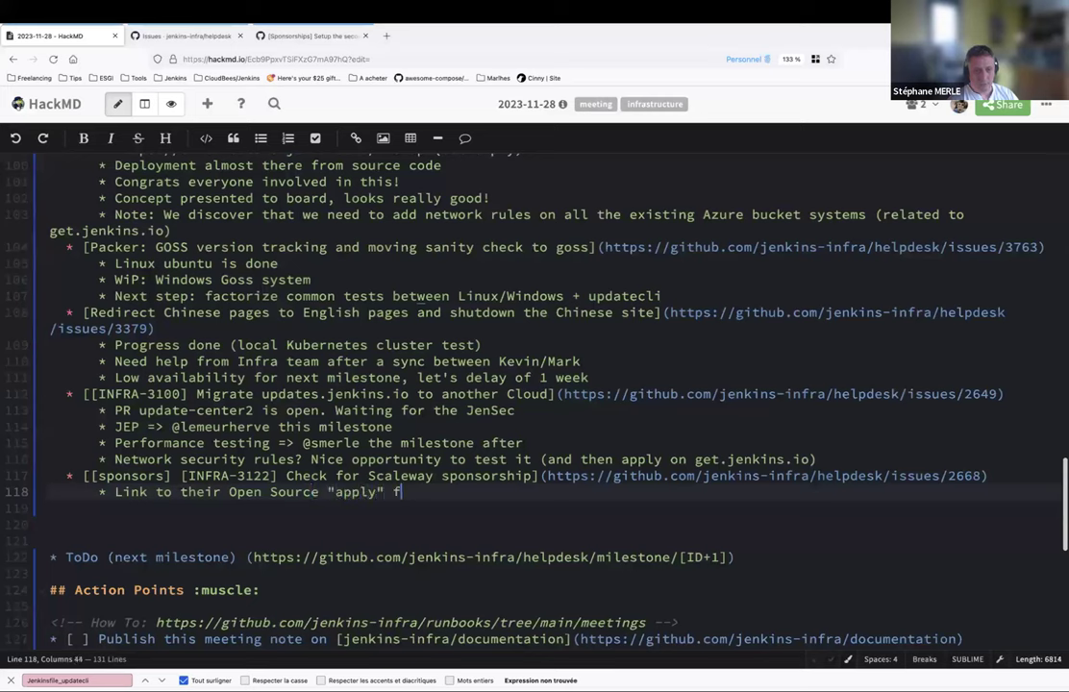
text(orm is 404 since 1 )
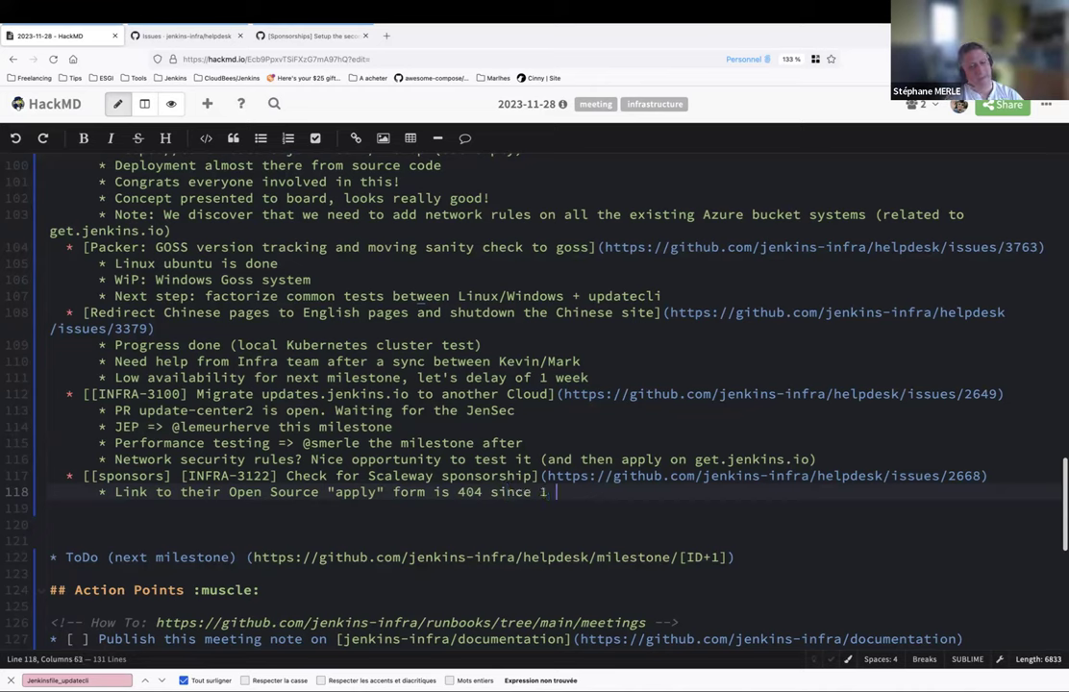
text(week :'()
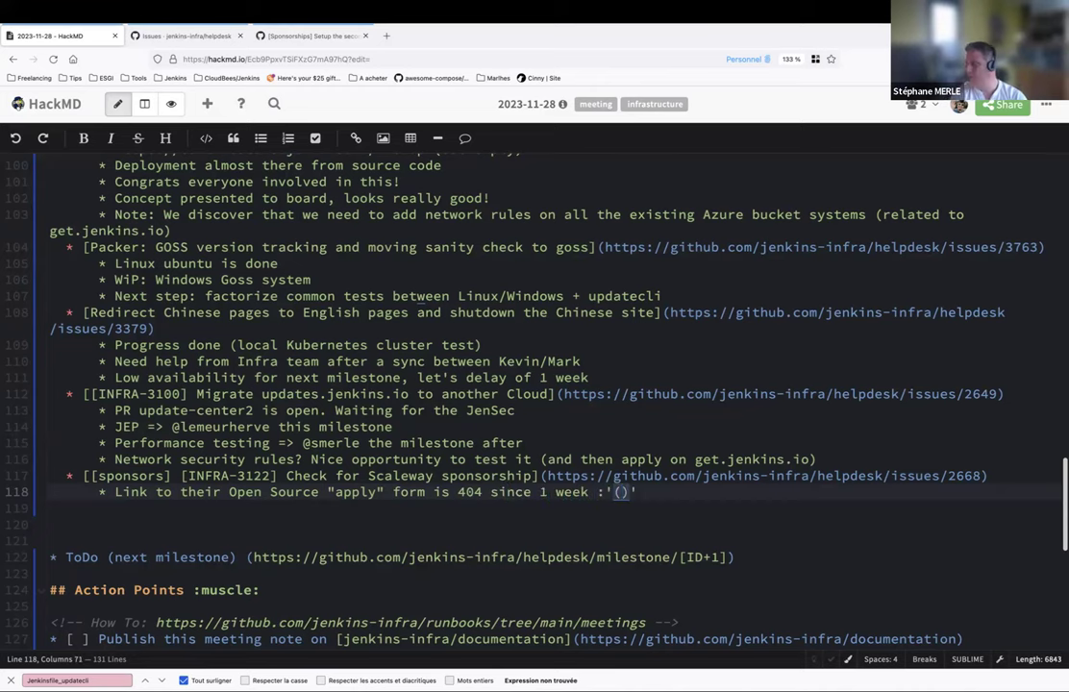
key(Delete)
key(Delete)
- Add a second Scaleway sub-bullet reading "No news from our contacts in Scaleway"
key(Return)
text(No news from )
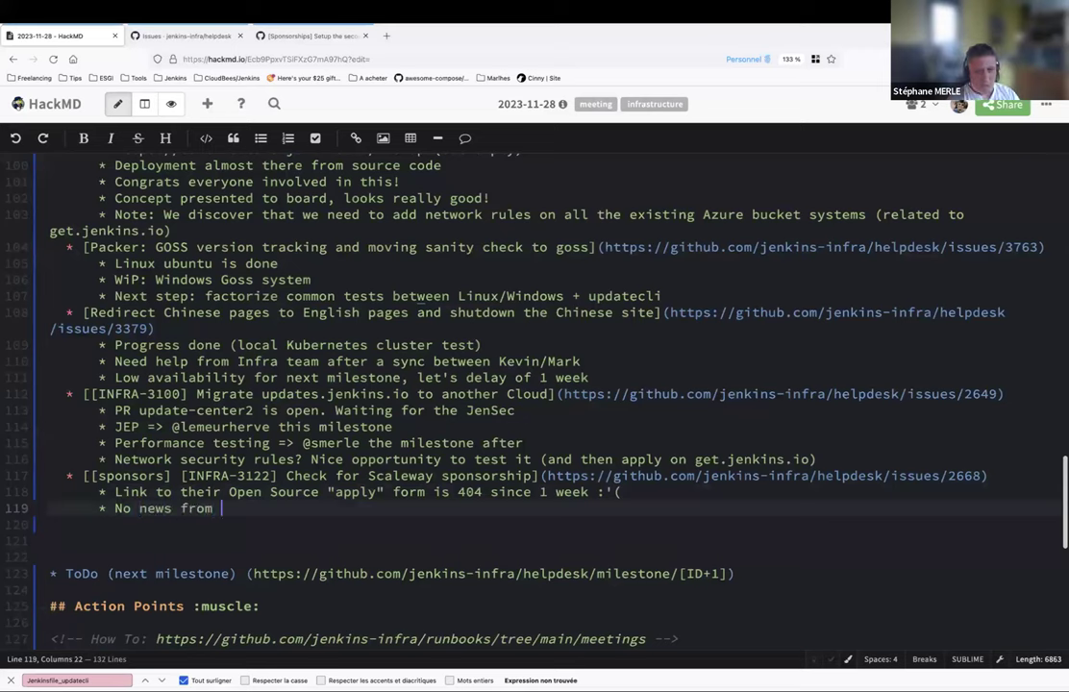
text(our contact in)
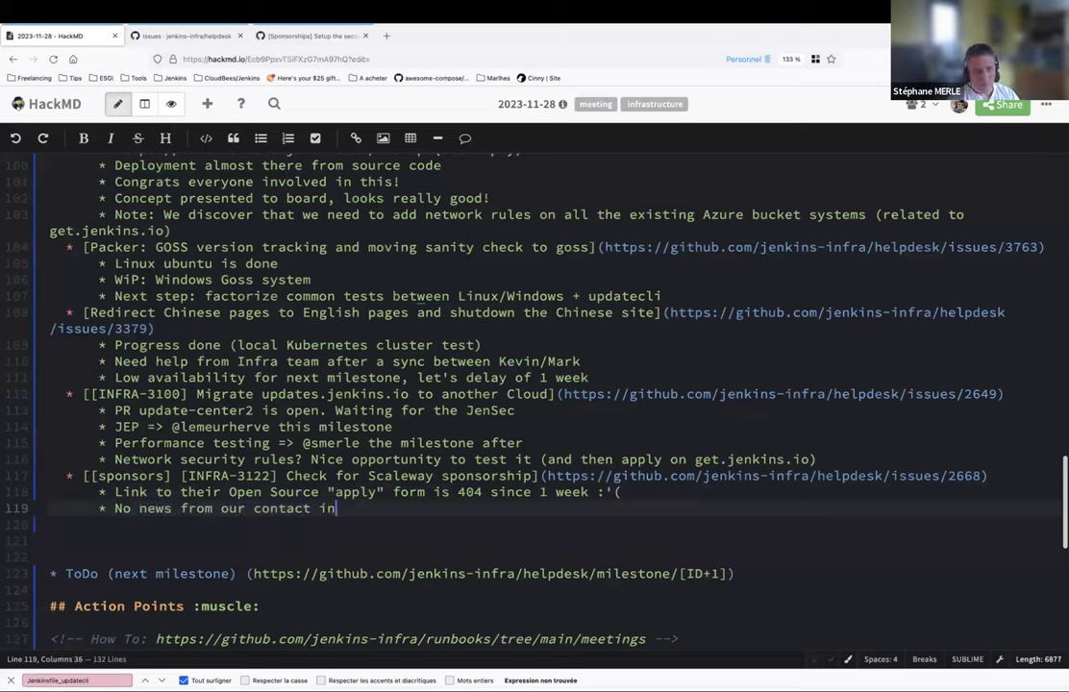
text( Scaleway)
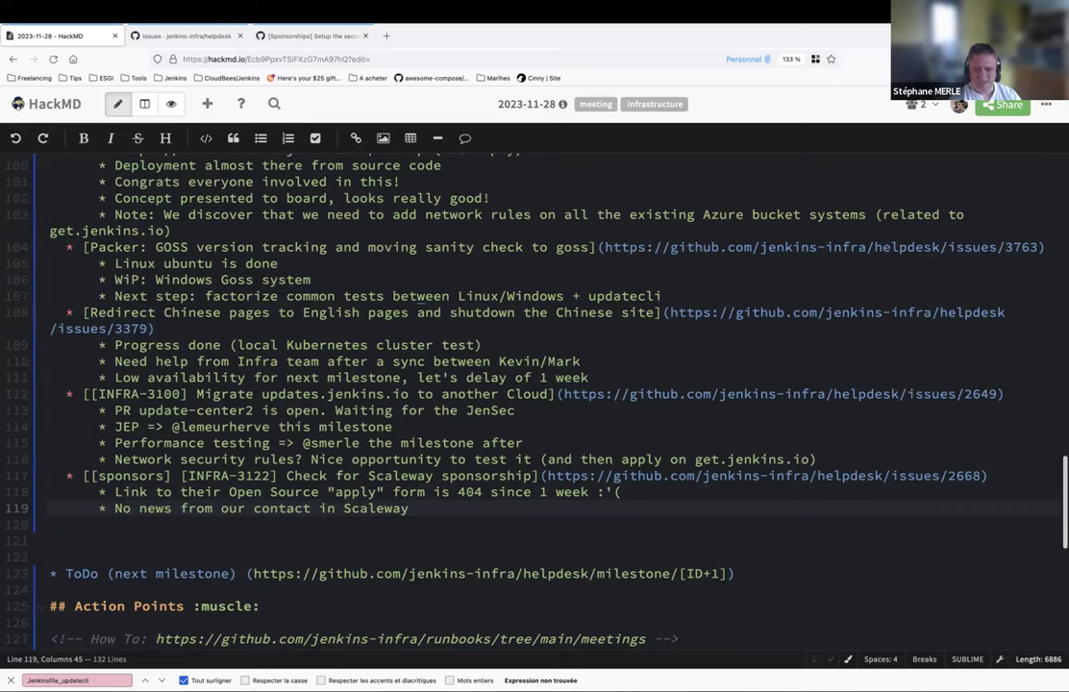
key(alt+Left)
key(alt+Left)
key(Left)
text(s)
key(End)
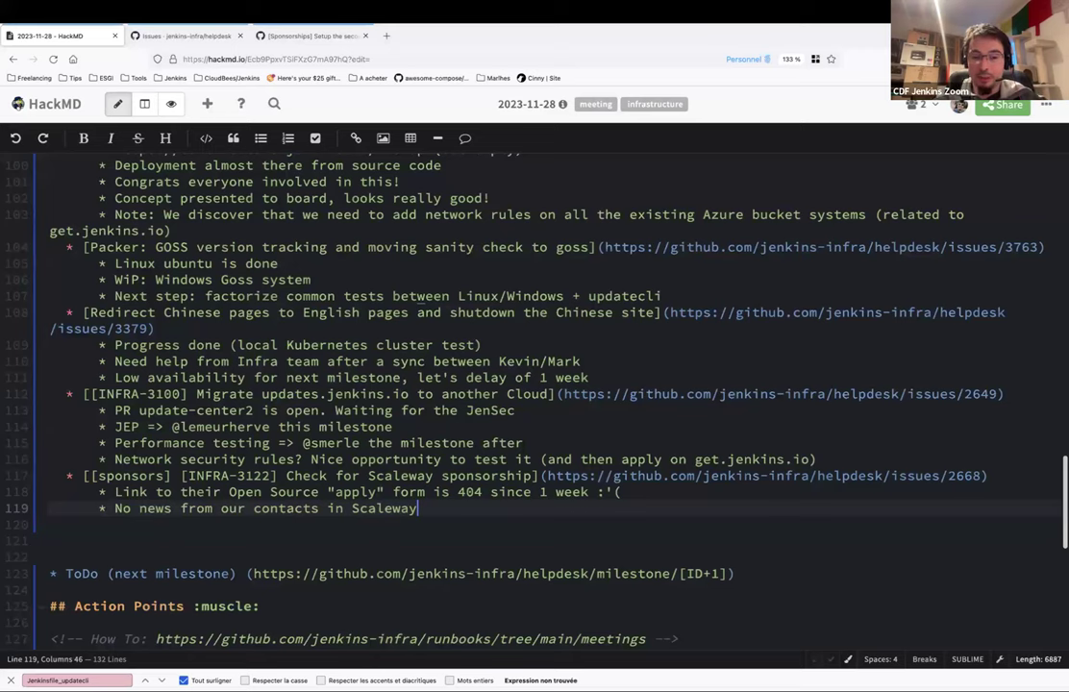
- Remove the surplus blank lines between the Scaleway item and the ToDo (next milestone) line
click(65, 476)
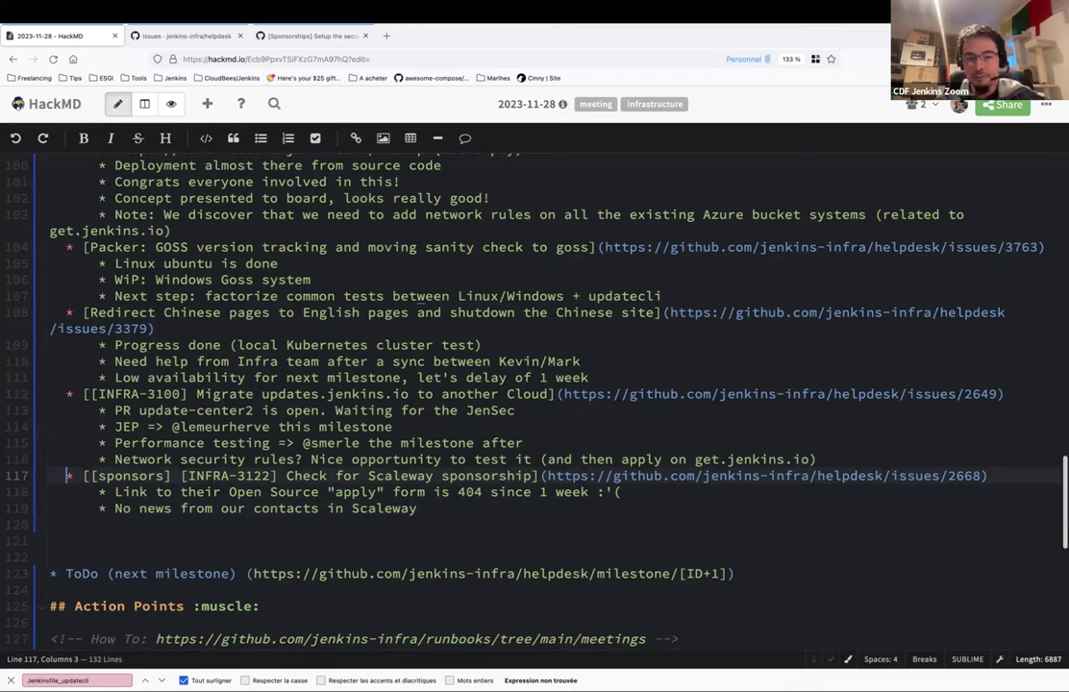
scroll(467, 481, down, 2)
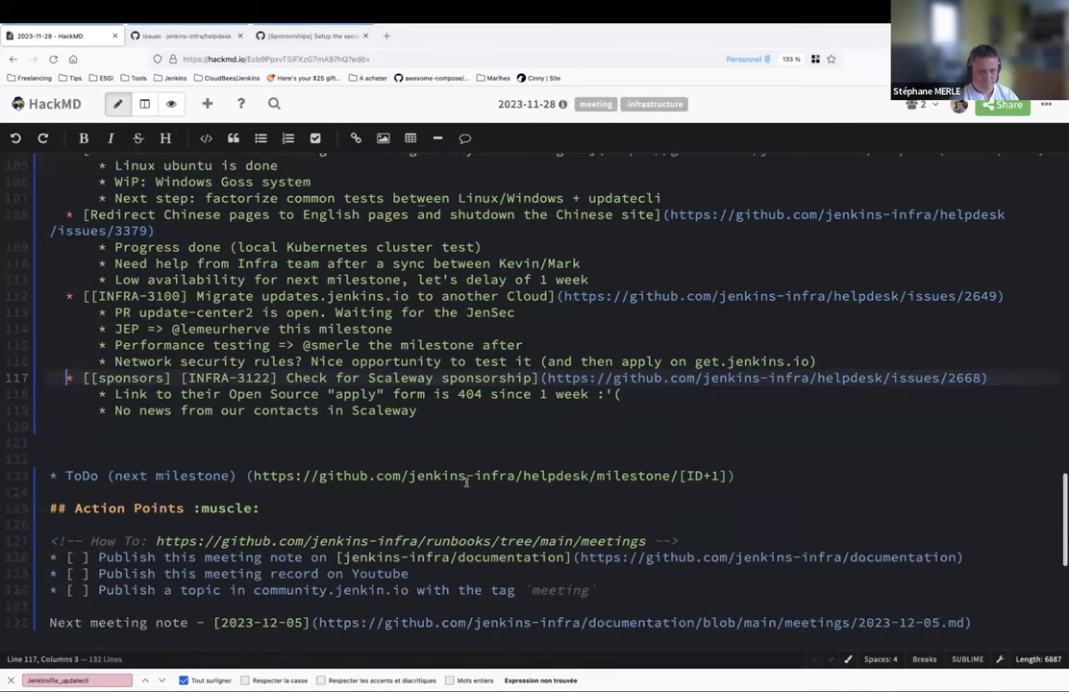
click(111, 442)
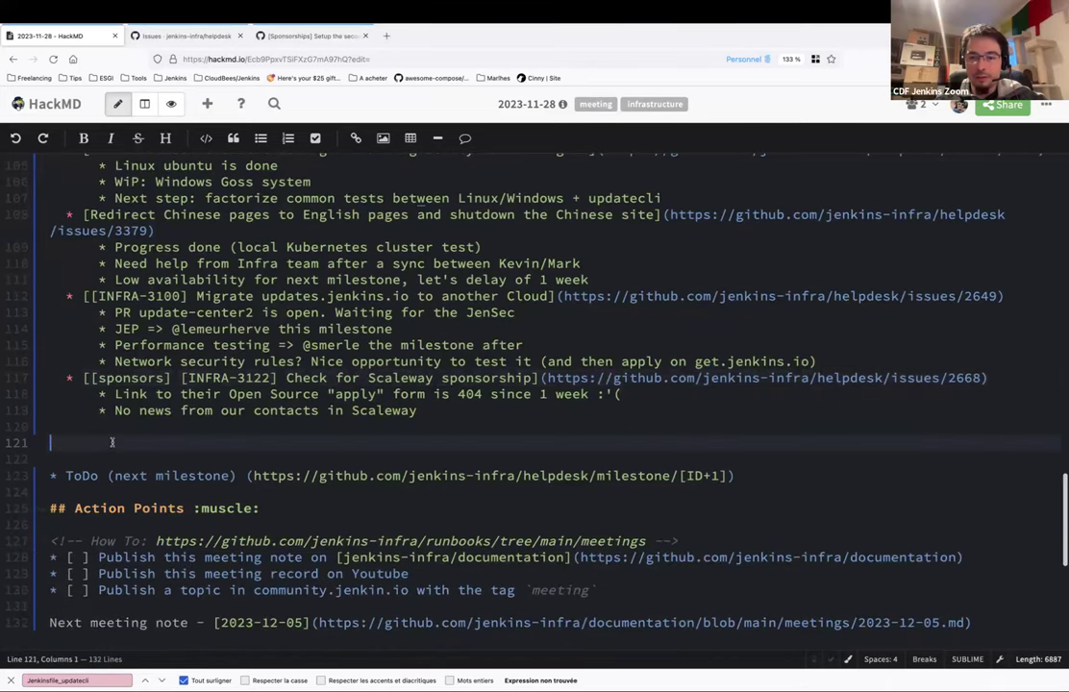
key(BackSpace)
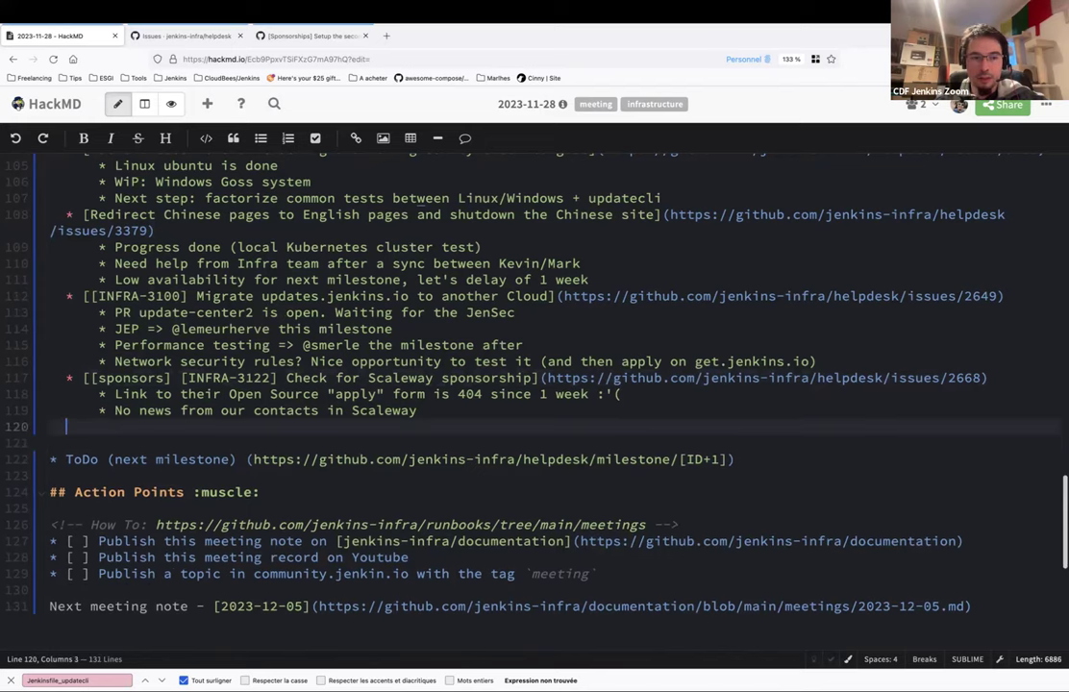
key(BackSpace)
key(BackSpace)
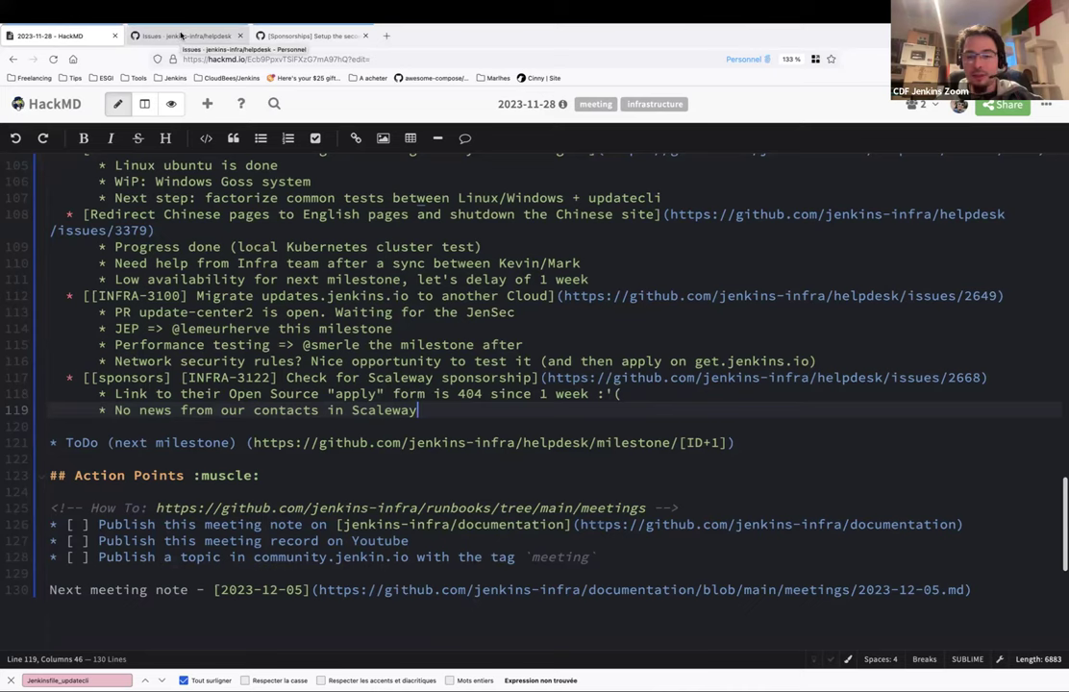
- Open the helpdesk issue "Export download mirrors list to a textual representation" in a new tab, copy its URL and return to the notes
click(180, 36)
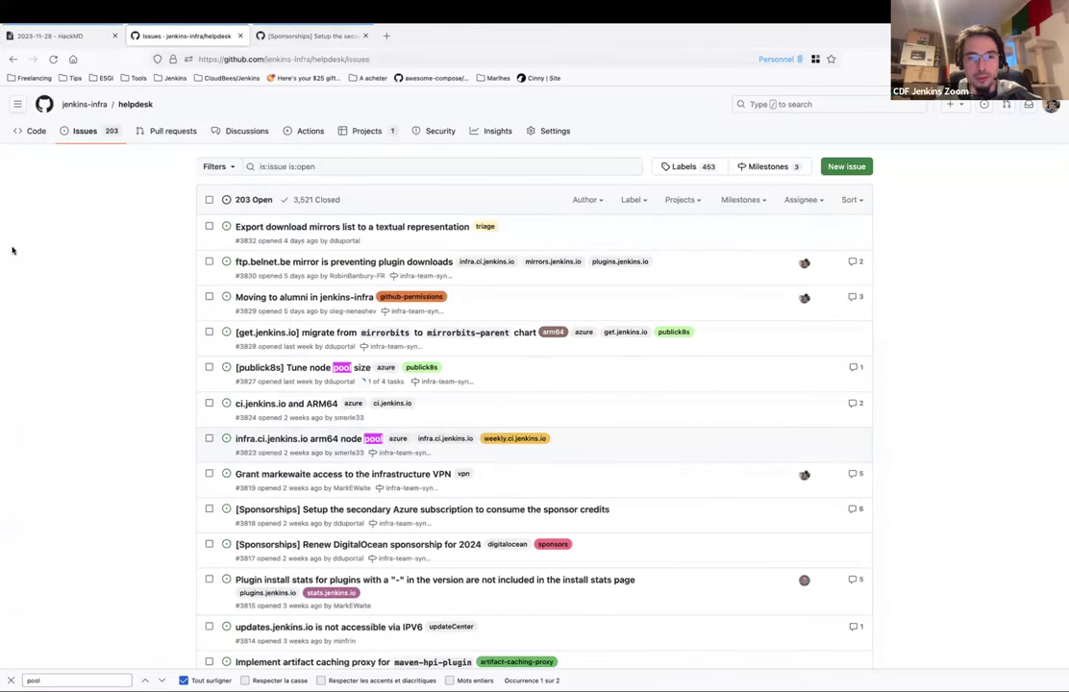
click(105, 130)
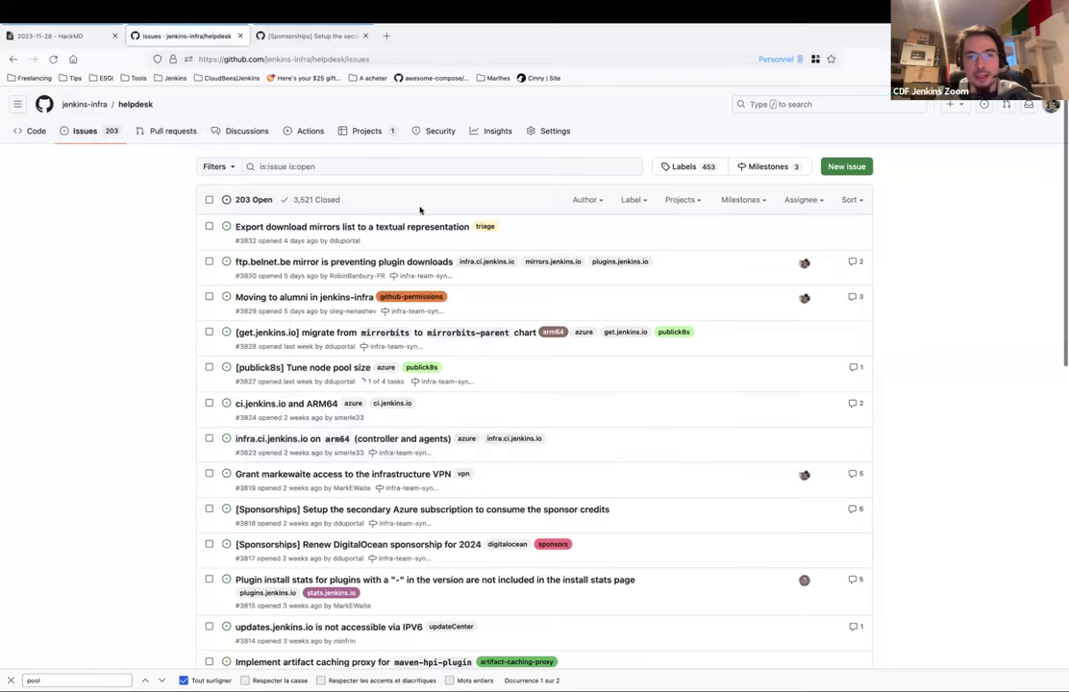
right_click(420, 227)
click(452, 231)
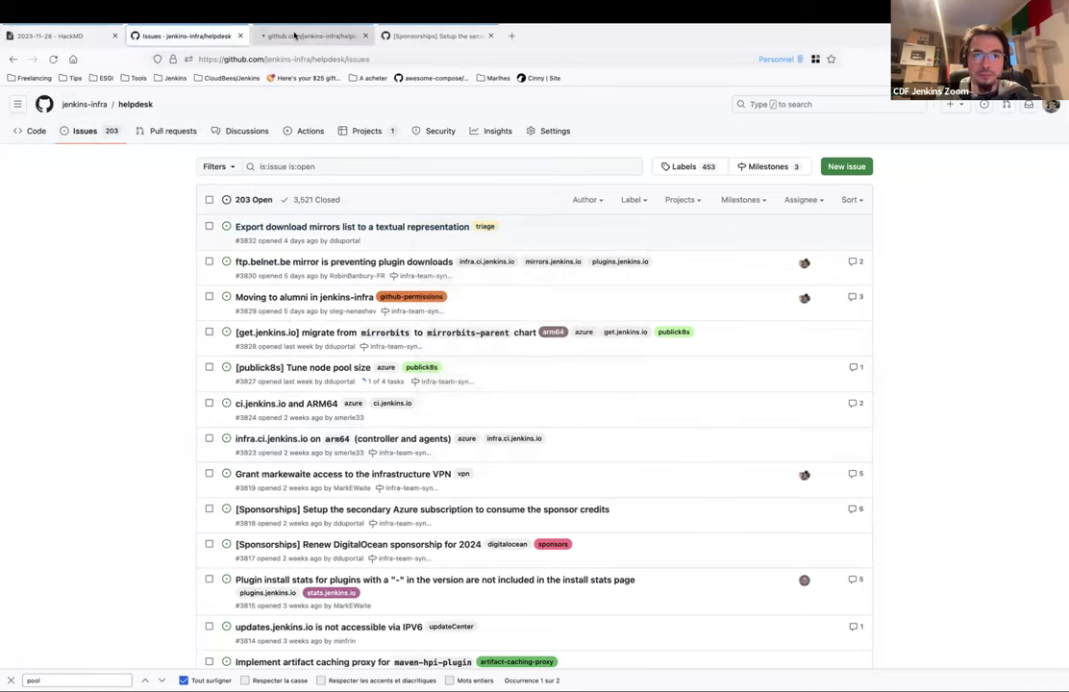
click(308, 35)
click(270, 60)
key(ctrl+c)
click(43, 36)
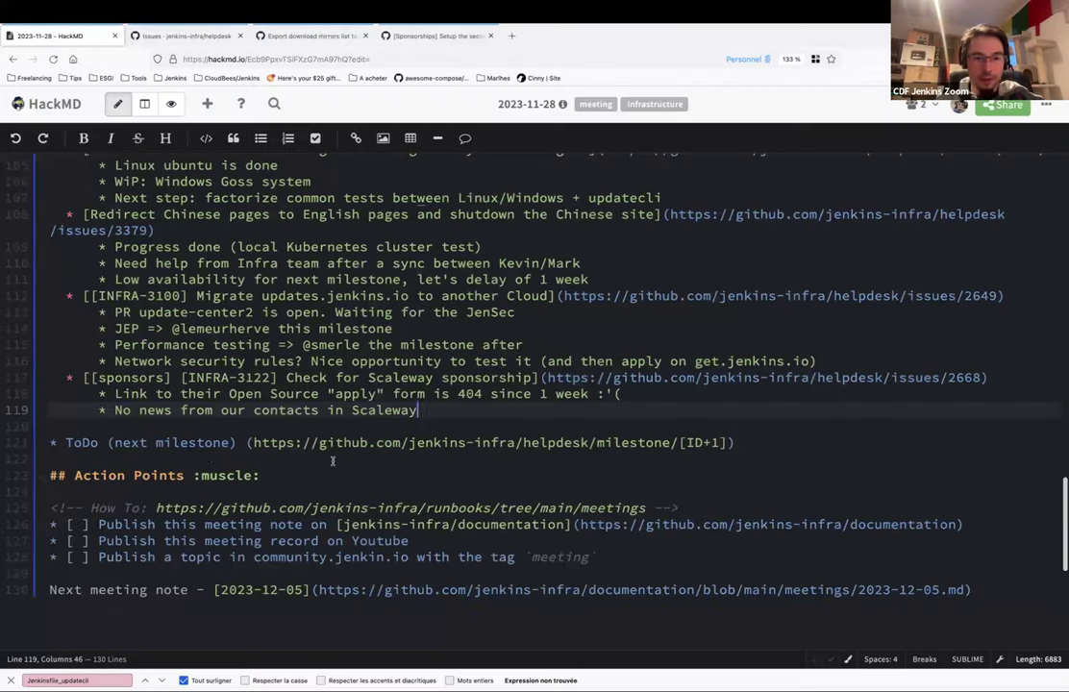
- Add a "New topic (triage):" bullet above the ToDo line and paste the copied issue URL indented beneath it
key(Return)
key(Return)
key(Up)
text(* New top)
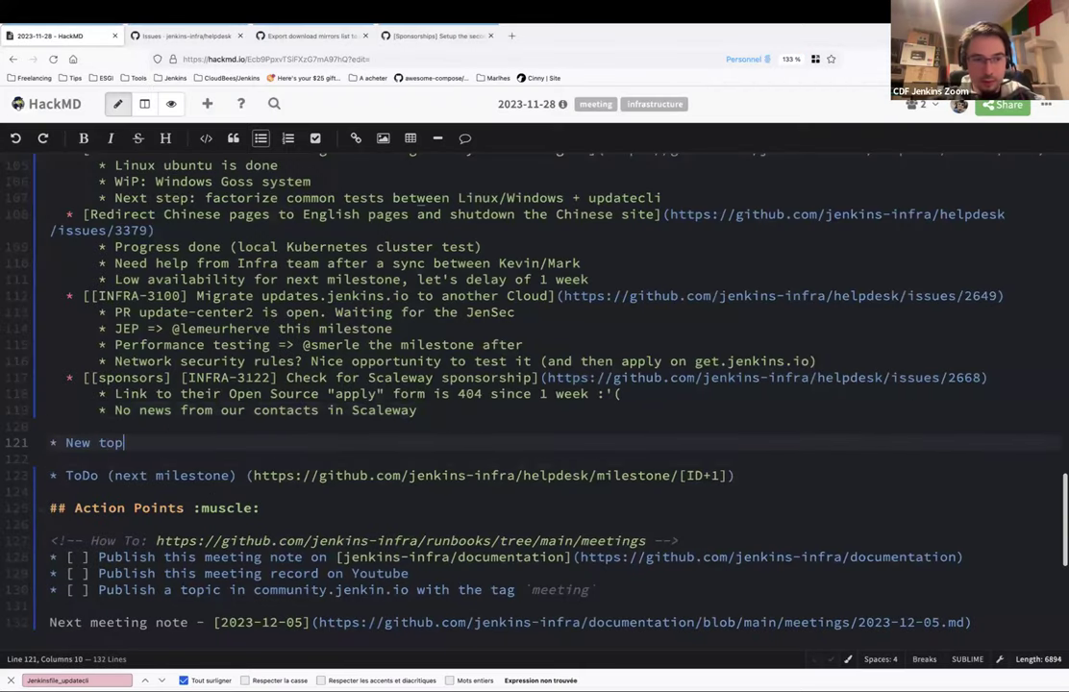
text(ic (triage):)
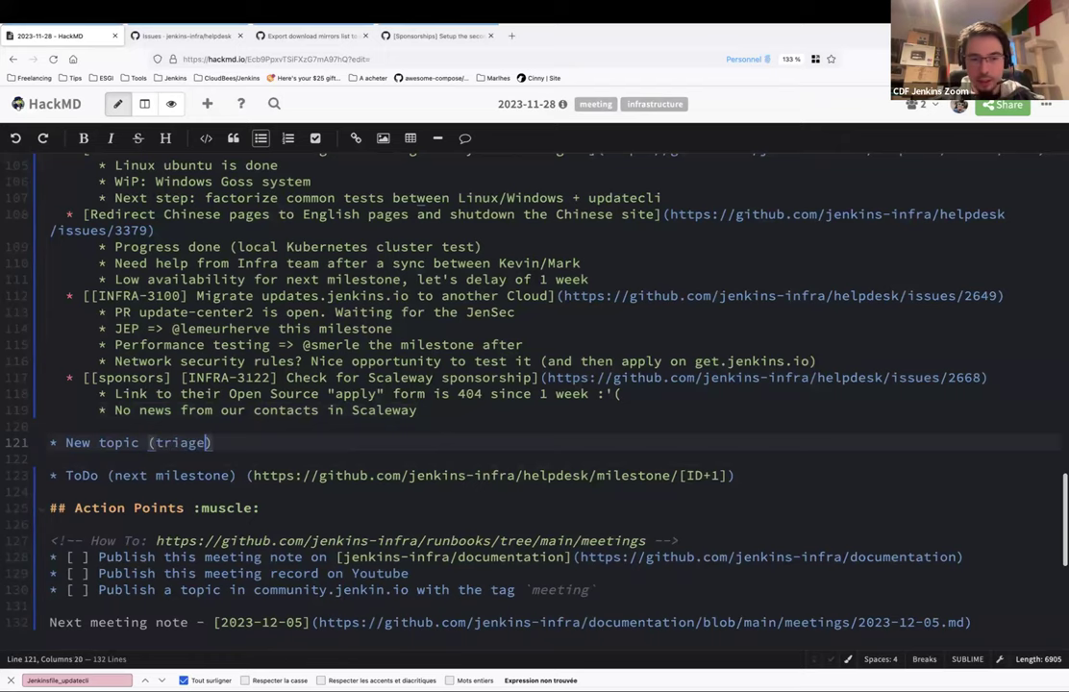
key(Return)
key(BackSpace)
key(BackSpace)
key(Tab)
key(ctrl+v)
- Open the mirrorstats page linked in issue #3832 and examine its list of download mirrors
key(ctrl+Tab)
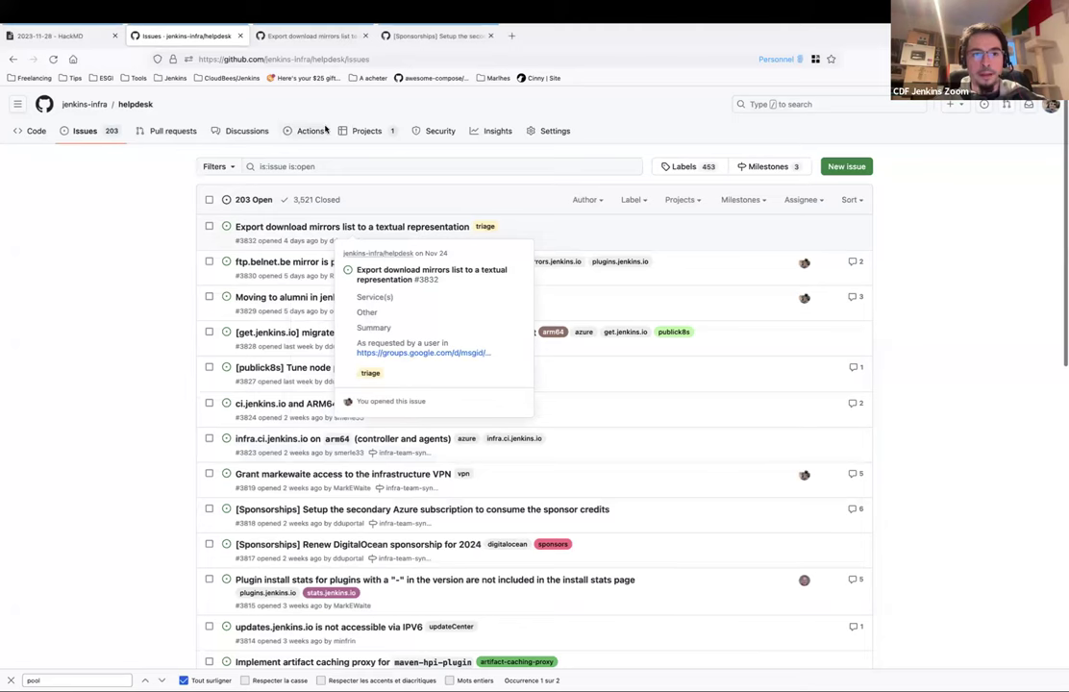
key(ctrl+Tab)
scroll(71, 375, down, 1)
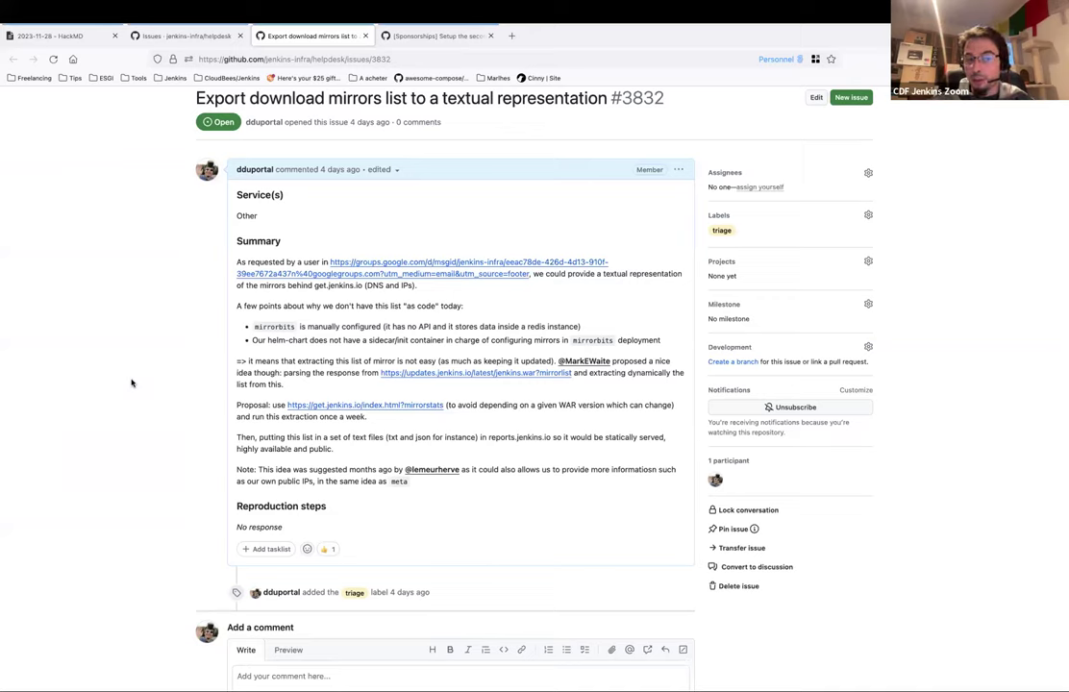
right_click(420, 409)
click(423, 411)
click(434, 37)
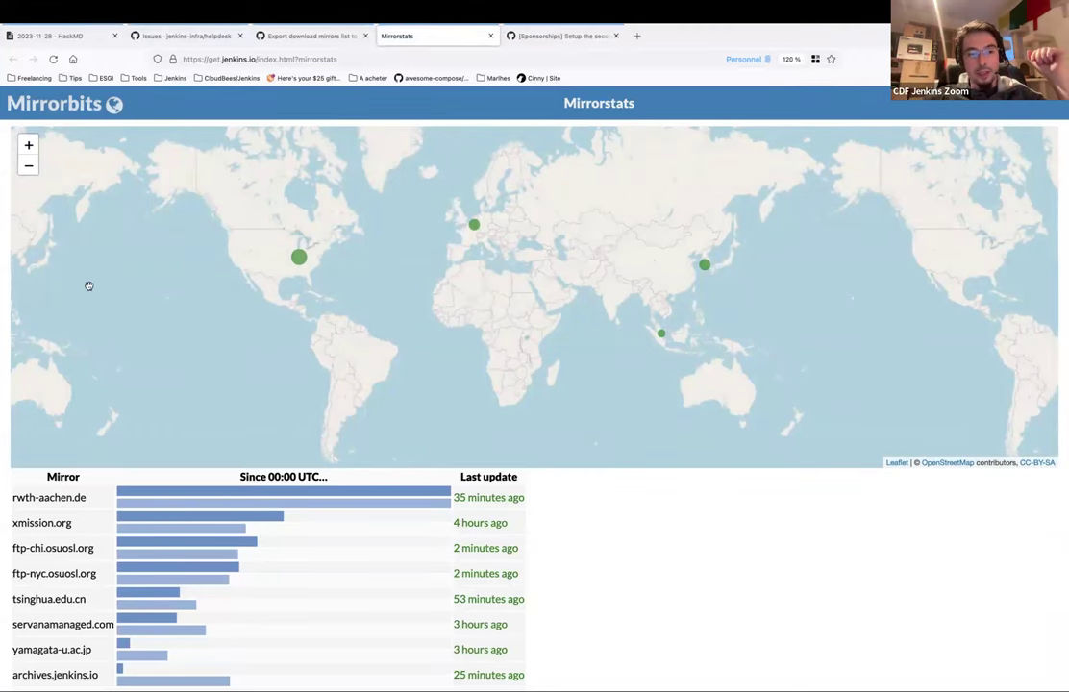
scroll(89, 285, down, 1)
drag(12, 497, 93, 549)
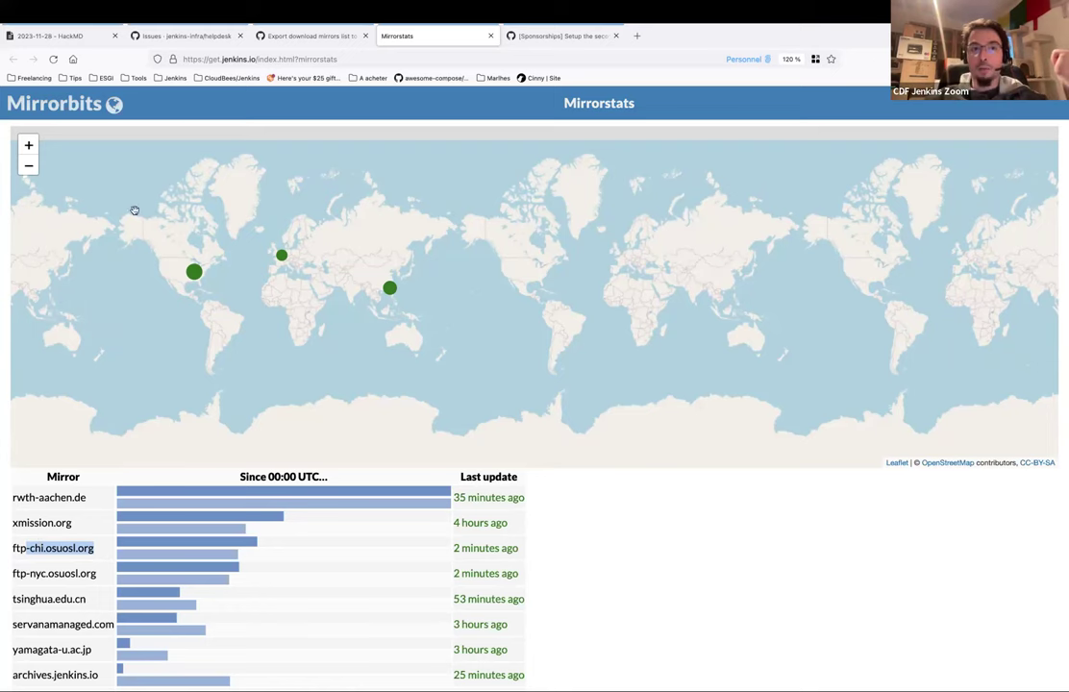
- Return to issue #3832 and review its summary and proposal for exporting the mirrors list
click(304, 39)
scroll(88, 368, down, 1)
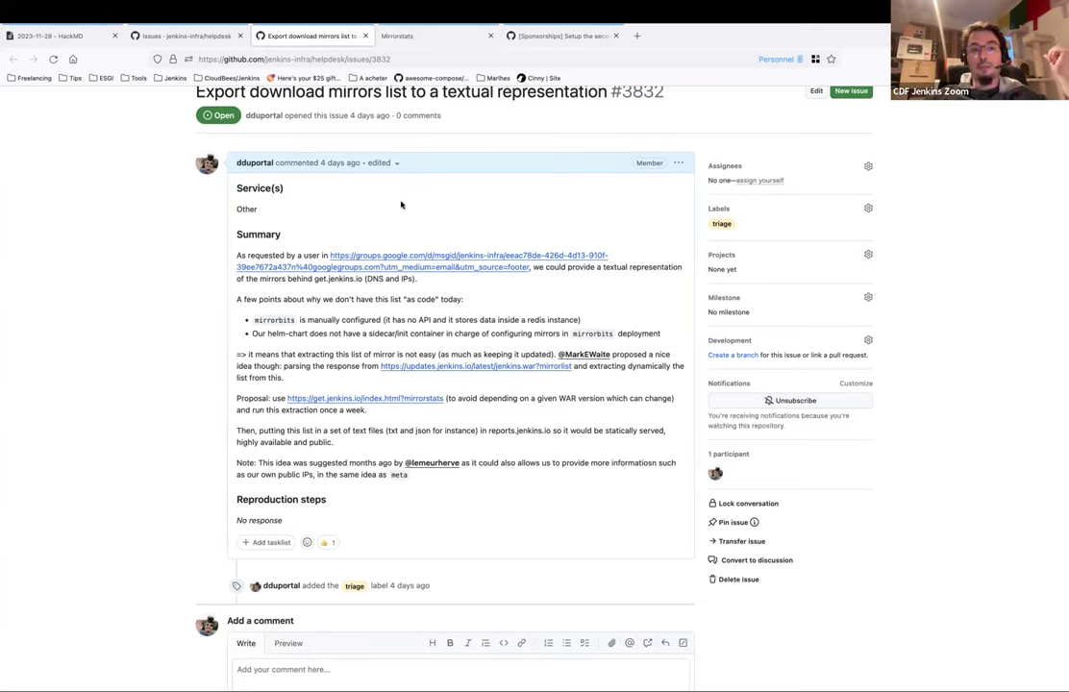
scroll(112, 353, down, 1)
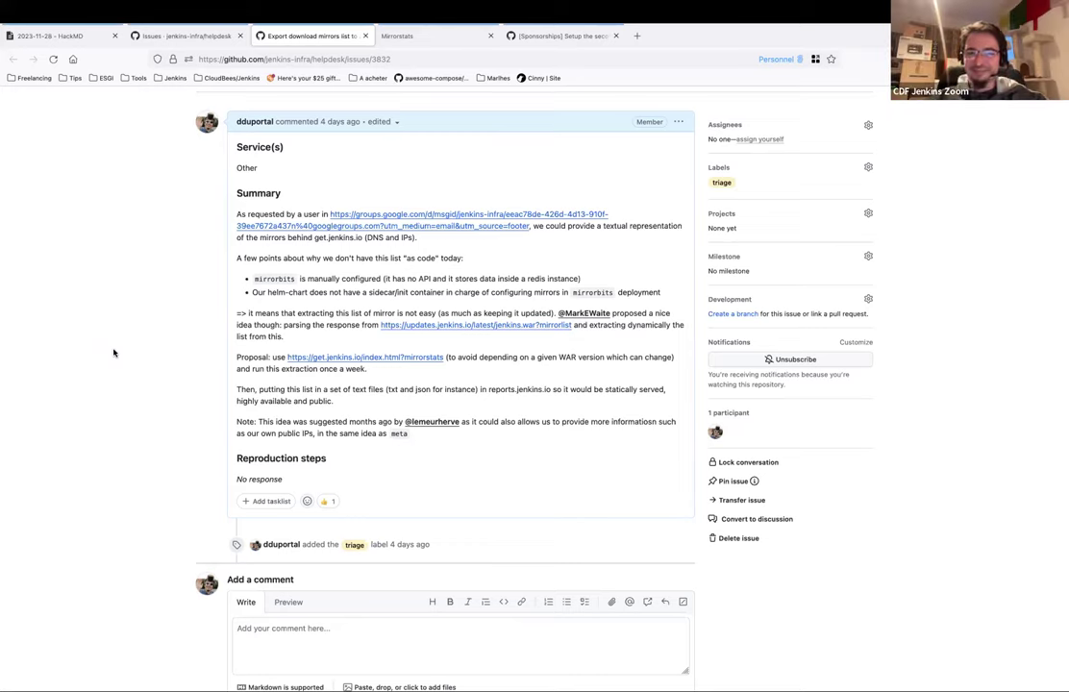
scroll(113, 353, up, 2)
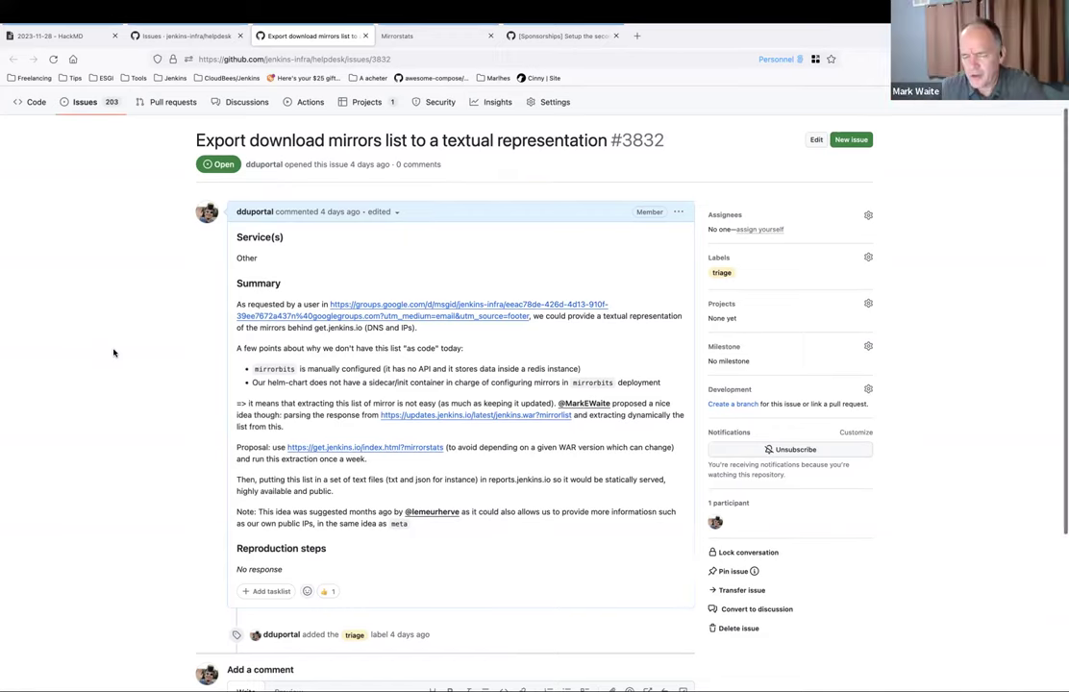
scroll(114, 353, down, 1)
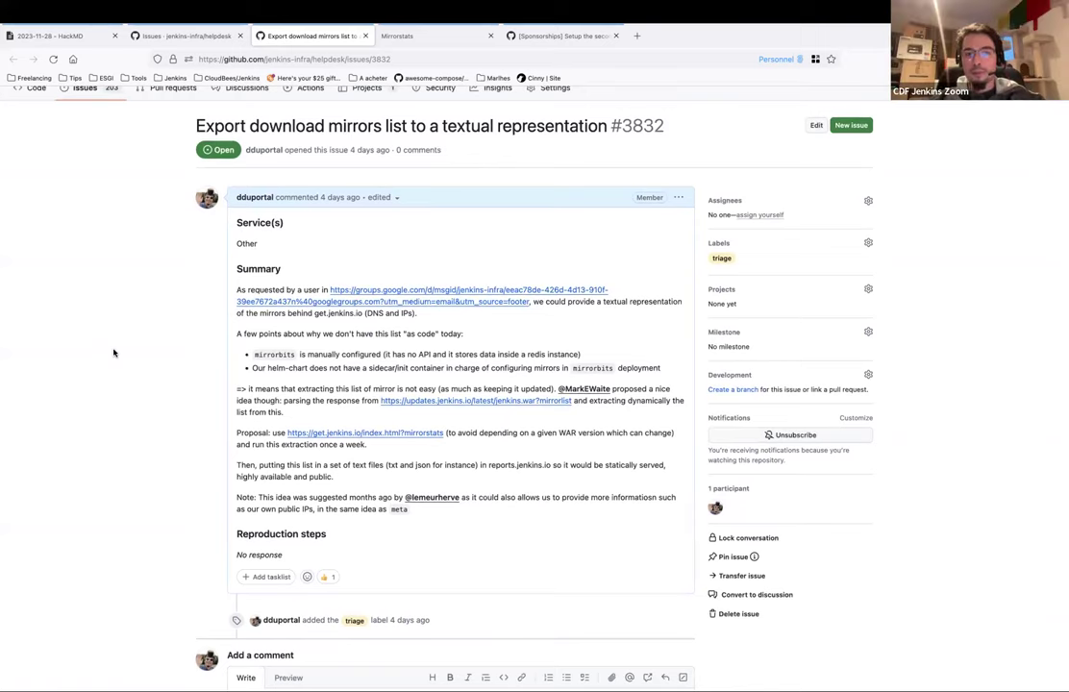
scroll(113, 353, down, 1)
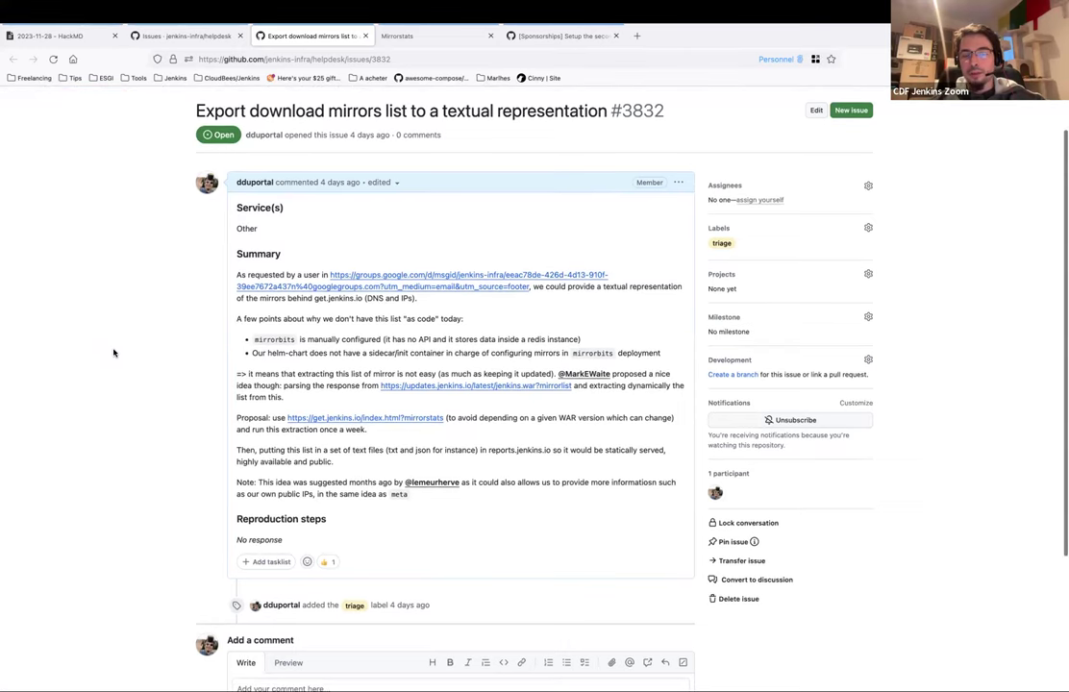